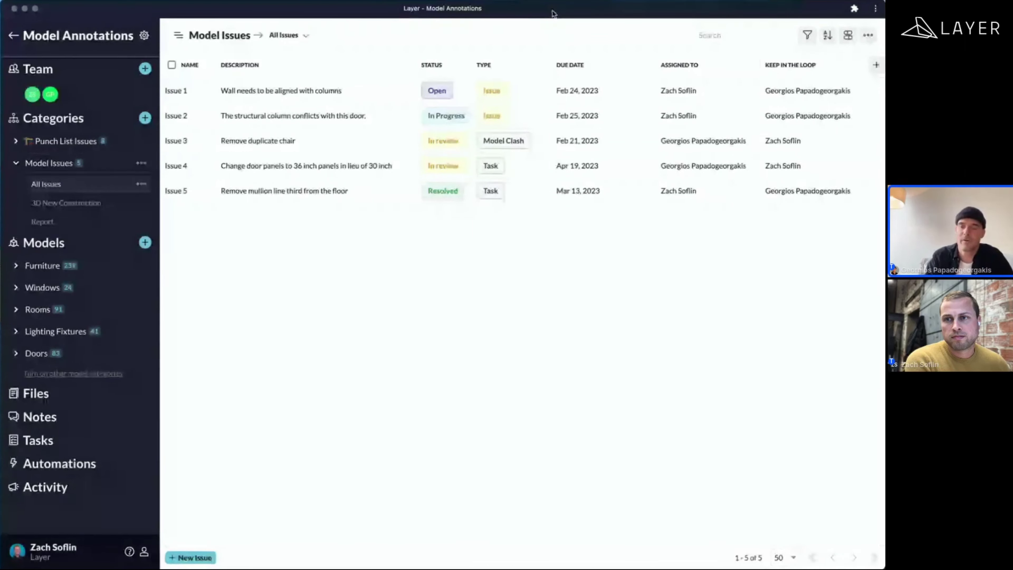
- Close the Product Updates browser page and open the Furniture category's Model View (New Construction) in the Model Annotations project
key("ctrl+Left")
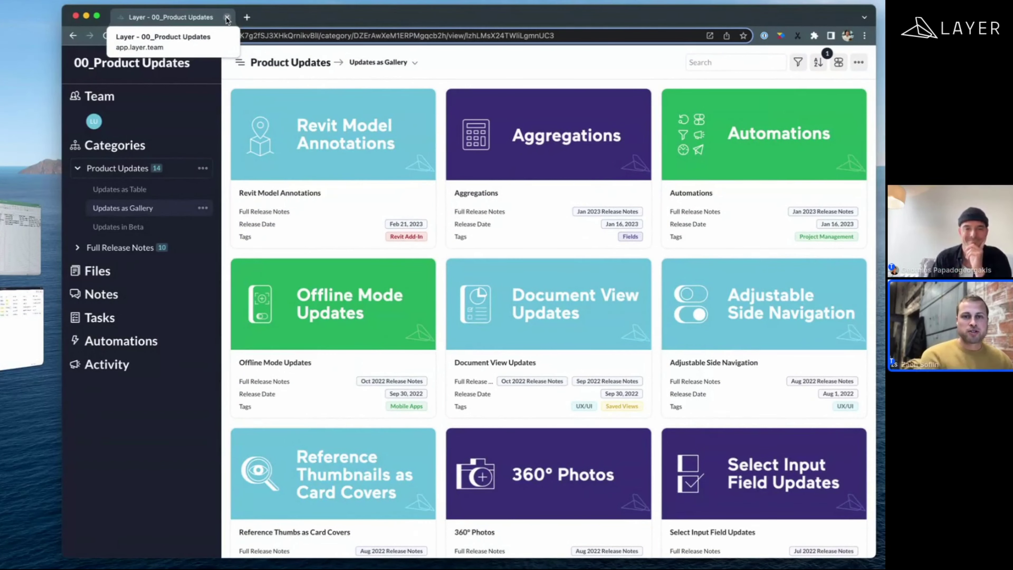
left_click(227, 18)
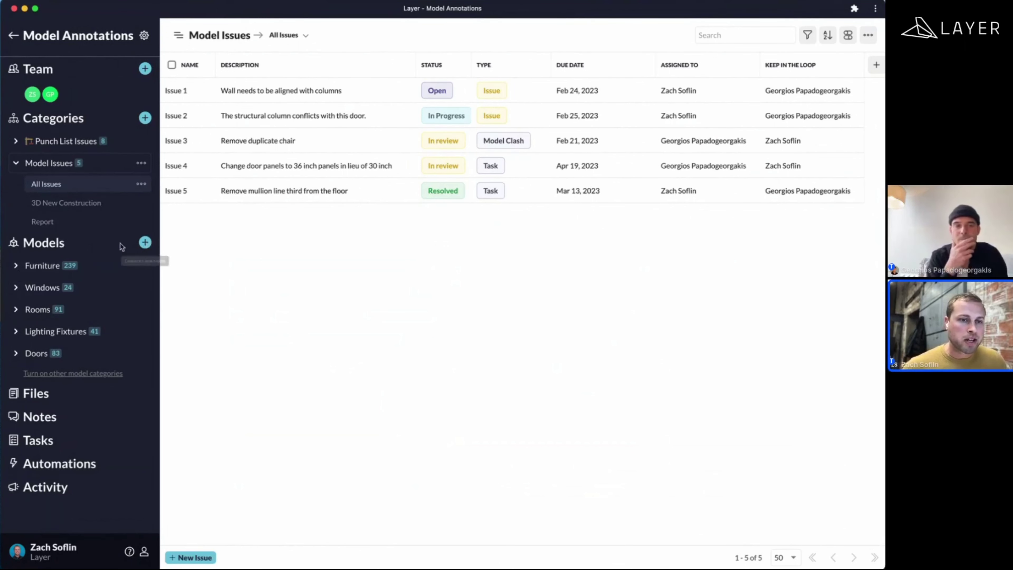
left_click(16, 267)
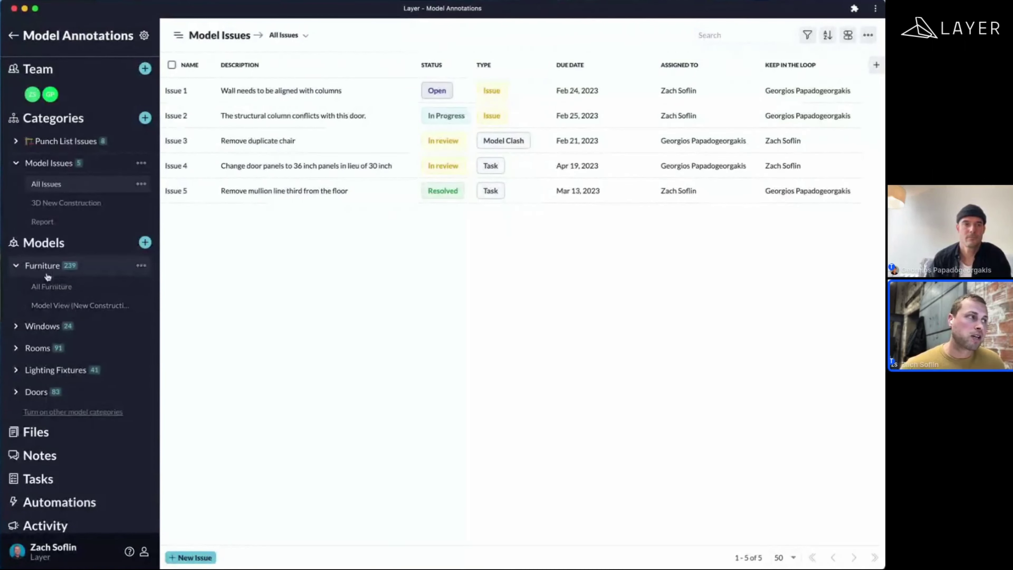
left_click(55, 306)
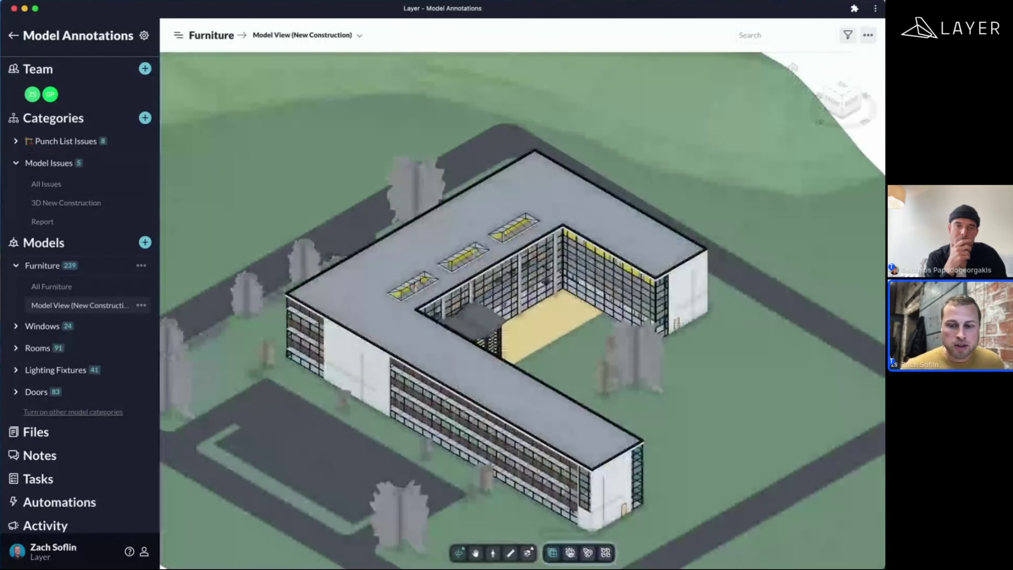
- Isolate the furniture in the 3D model, inspect it laid out in sorted rows, and return to the All Issues list
left_click(585, 554)
left_click(587, 554)
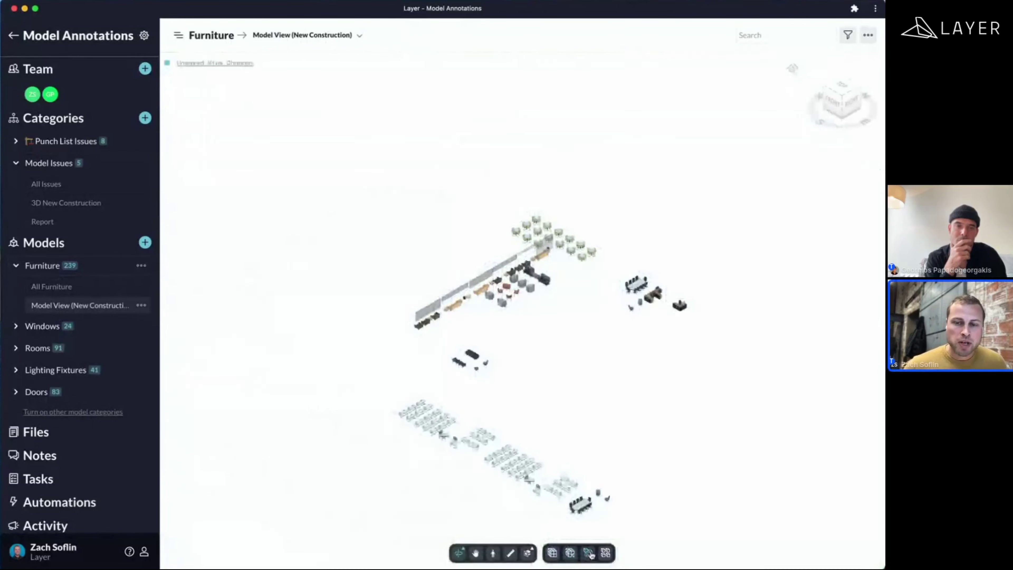
left_click(605, 554)
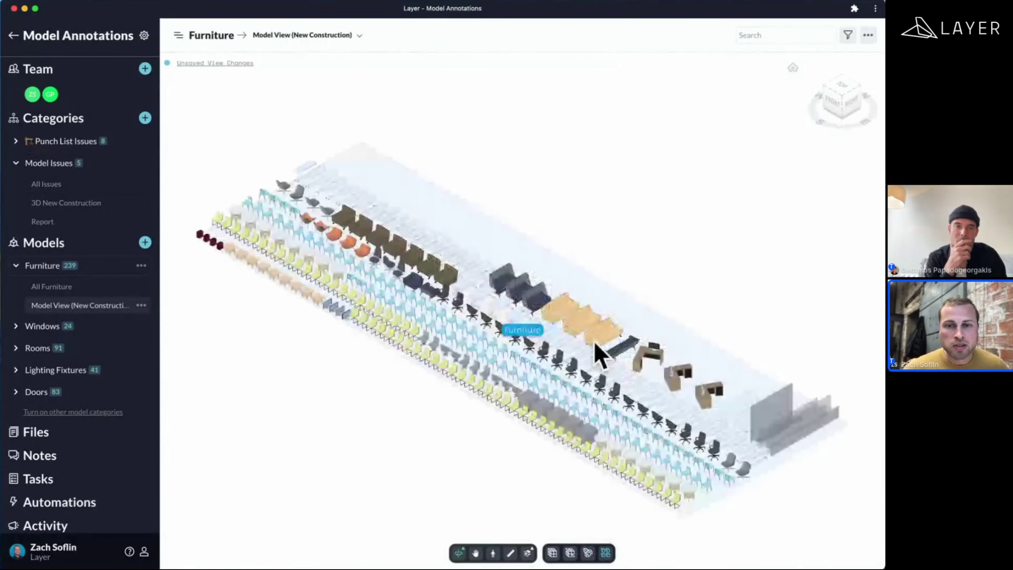
scroll(622, 438, "up", 5)
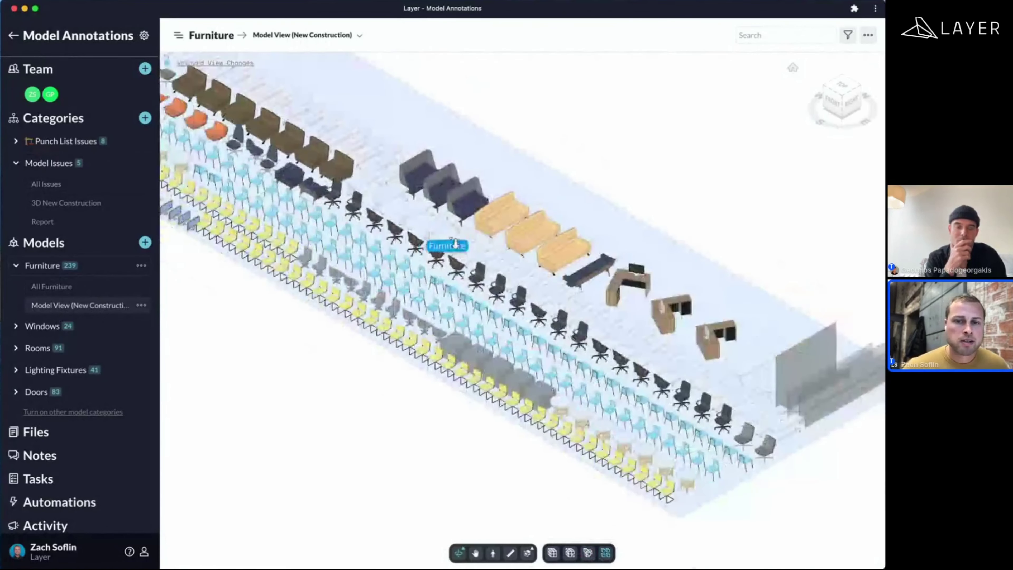
scroll(536, 360, "down", 3)
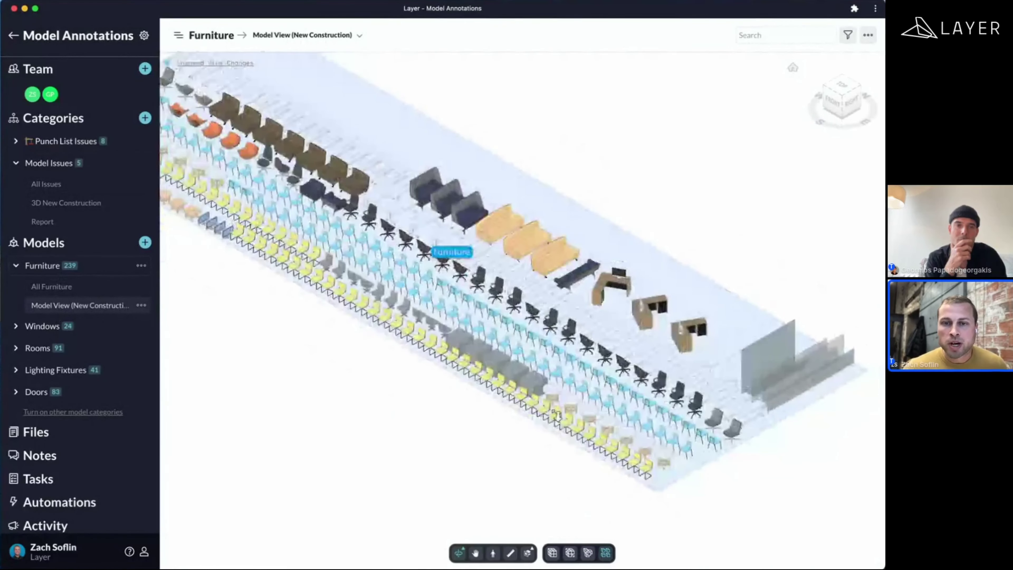
scroll(558, 417, "up", 5)
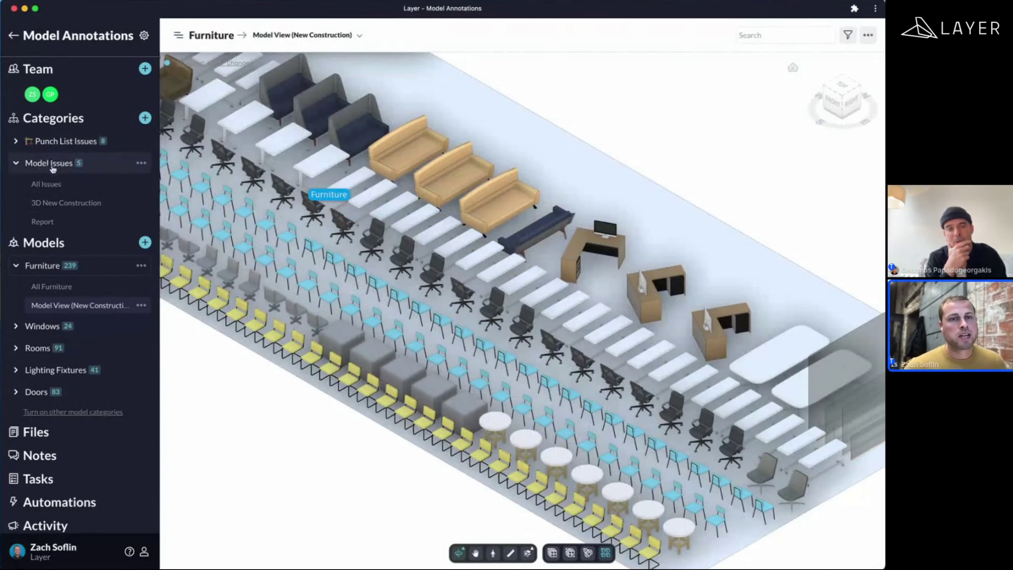
left_click(56, 188)
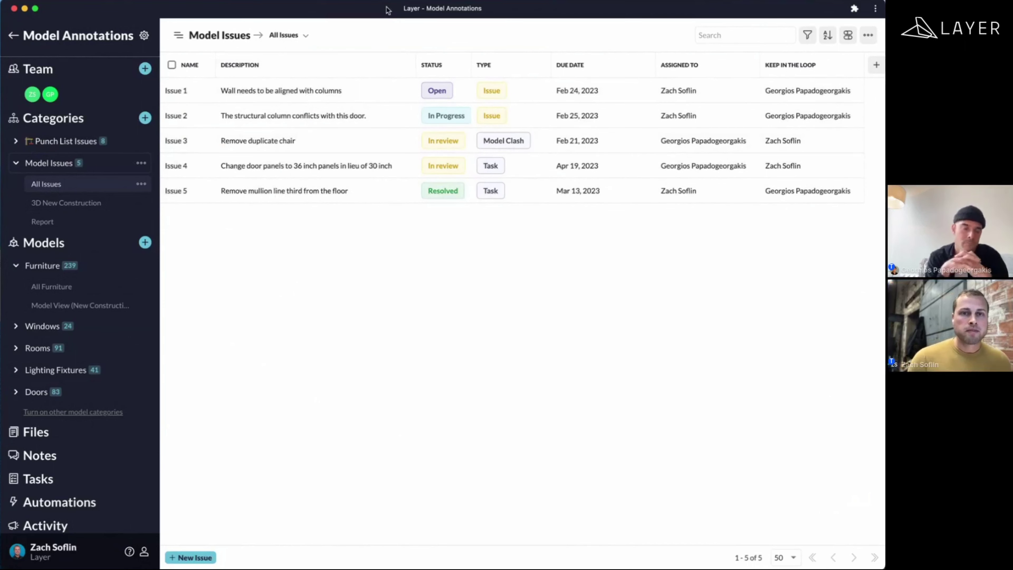
left_click(288, 36)
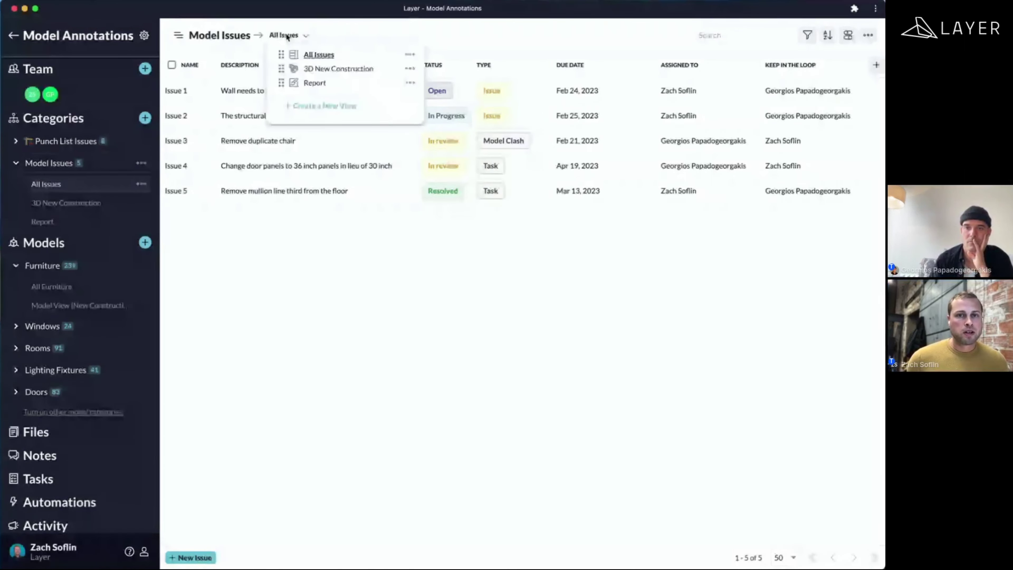
left_click(329, 107)
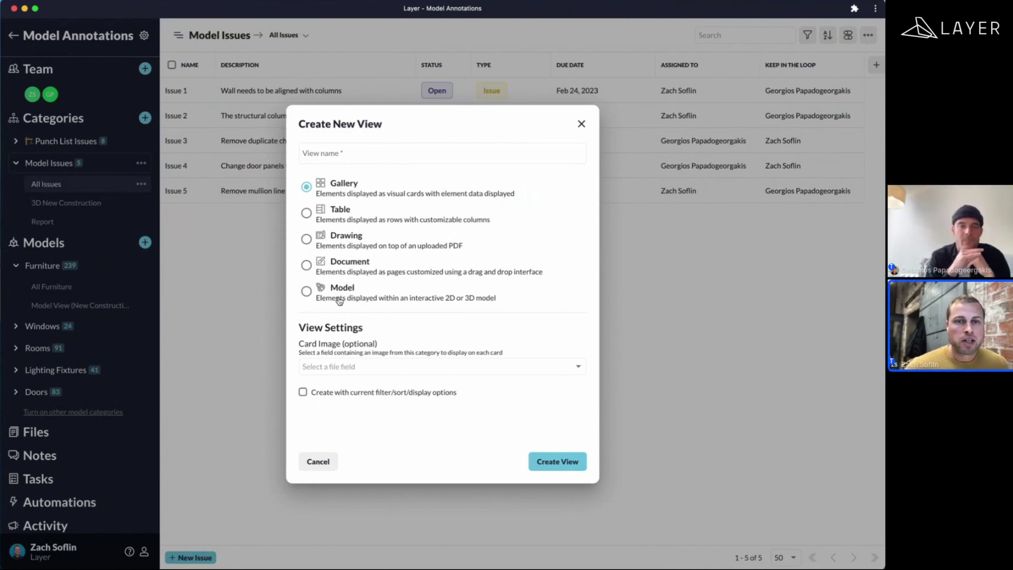
left_click(306, 291)
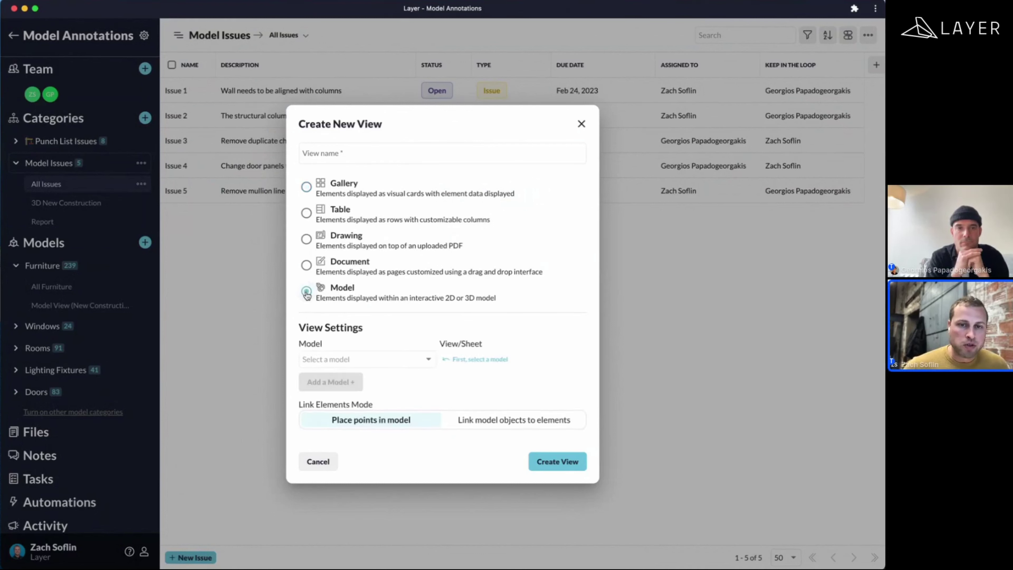
scroll(306, 294, "down", 1)
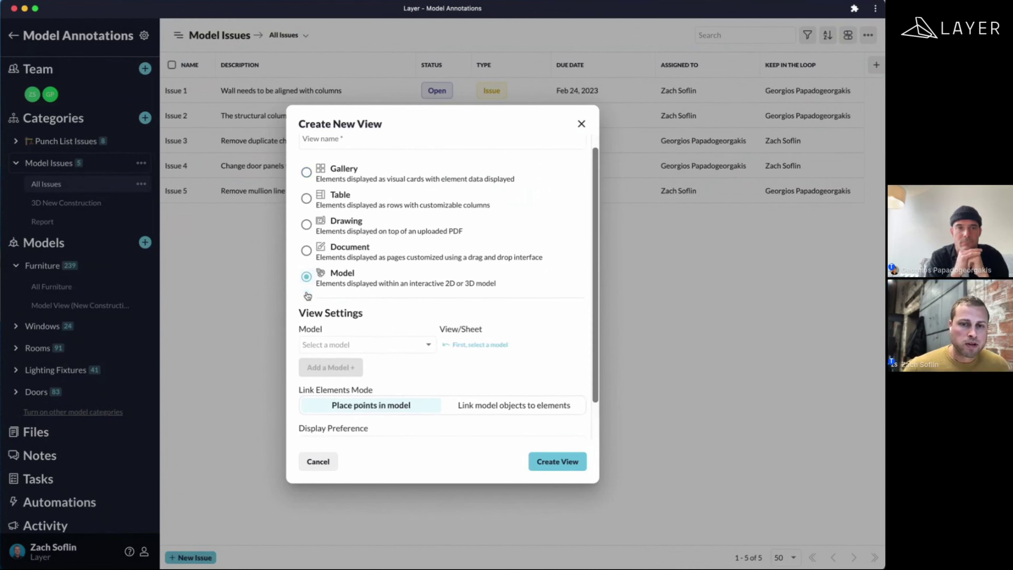
left_click(369, 342)
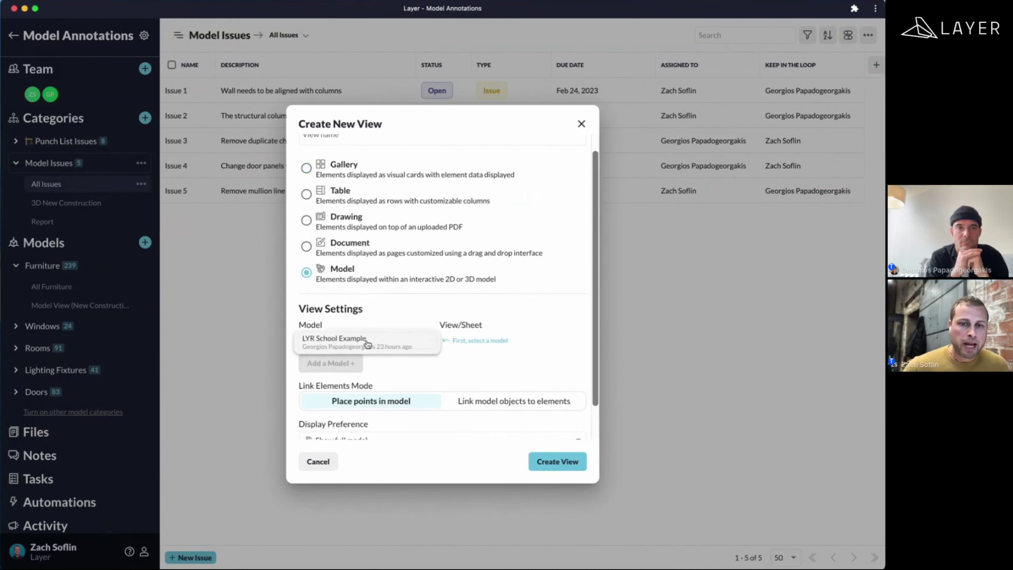
left_click(329, 345)
scroll(488, 305, "down", 2)
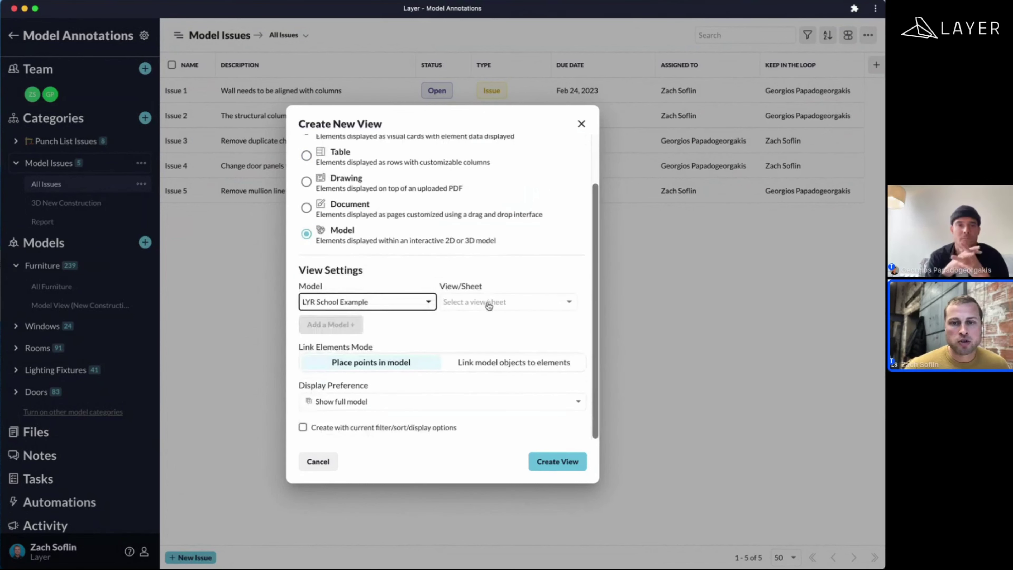
left_click(489, 306)
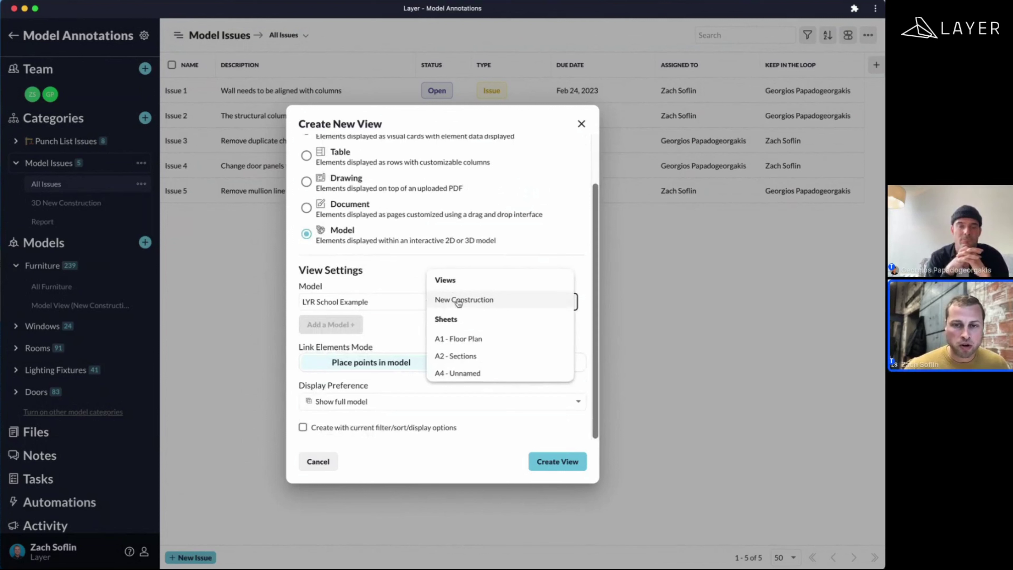
left_click(398, 274)
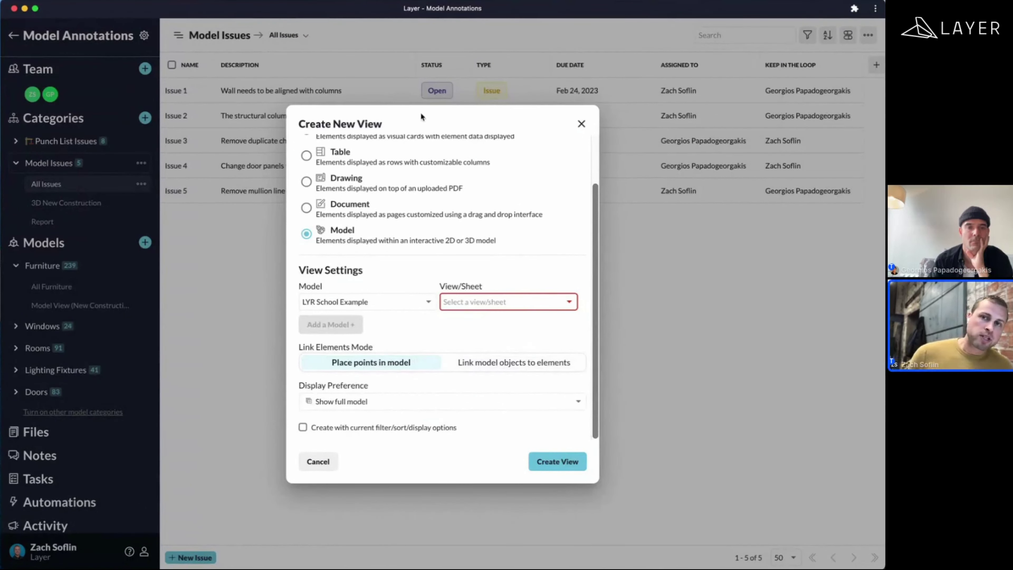
left_click(580, 123)
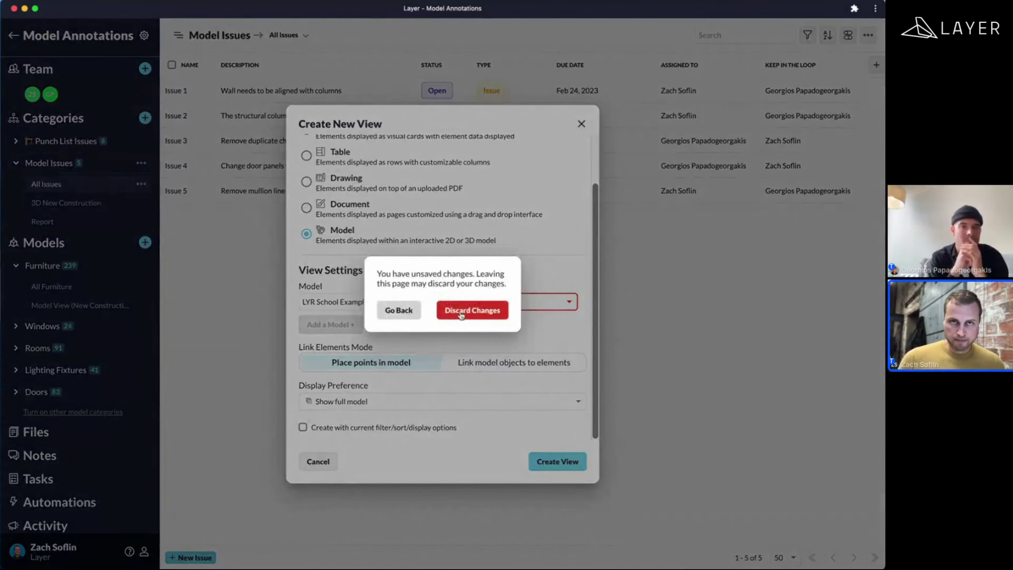
left_click(463, 315)
left_click(281, 35)
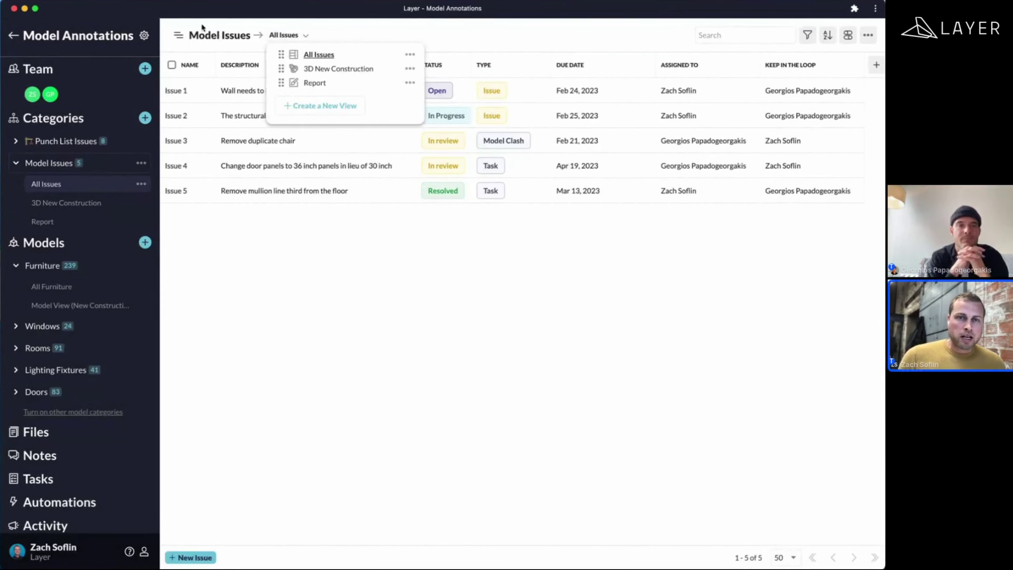
left_click(217, 35)
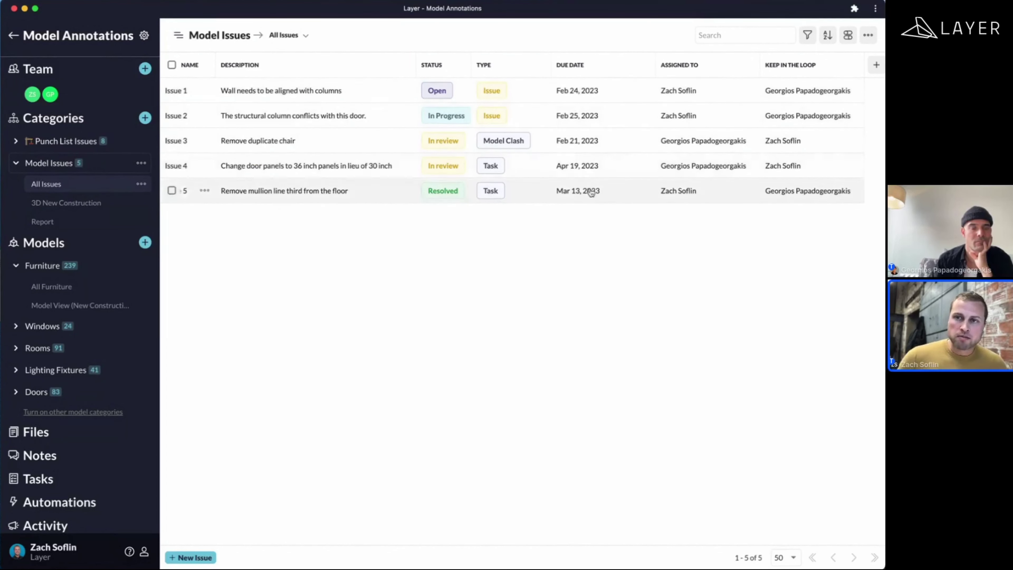
- Switch the Model Issues category to its 3D New Construction view and look over the whole building
left_click(276, 39)
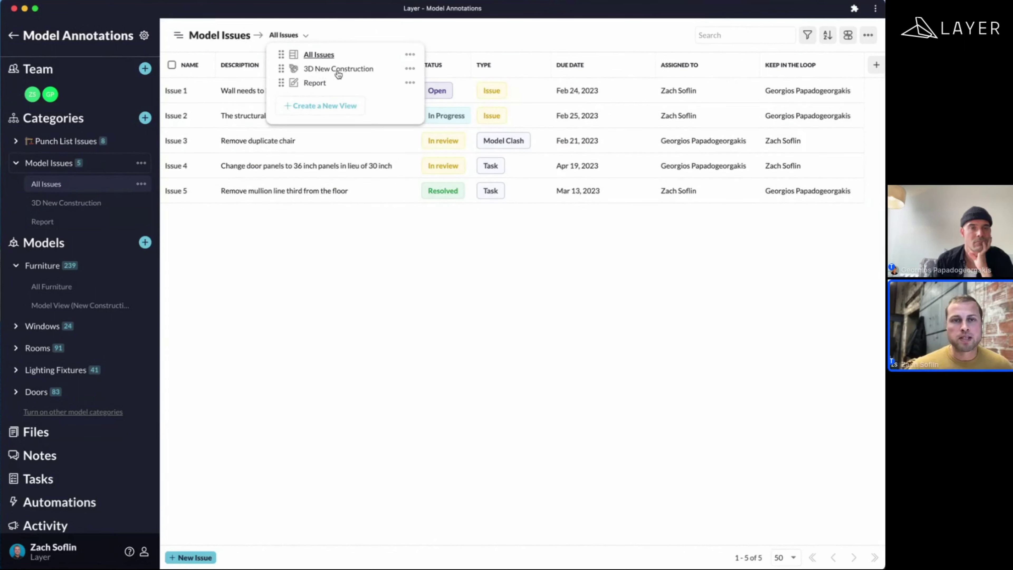
left_click(321, 71)
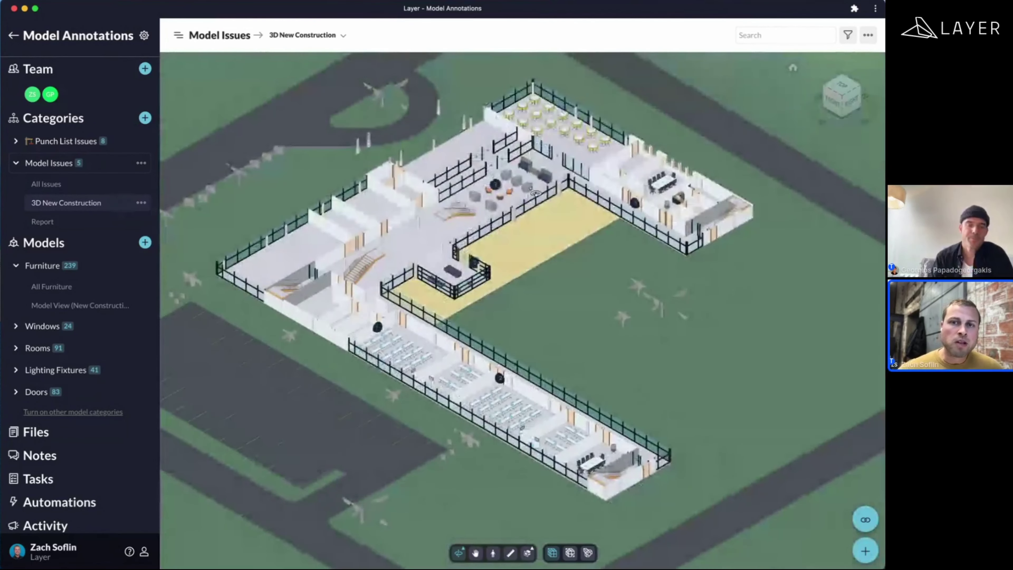
scroll(535, 194, "up", 3)
scroll(486, 216, "down", 2)
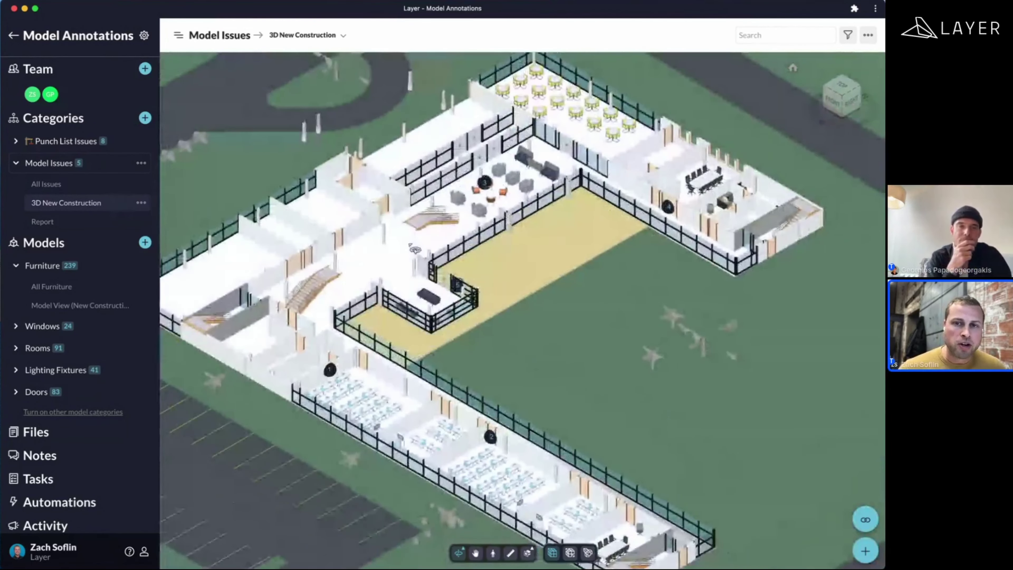
scroll(355, 267, "down", 2)
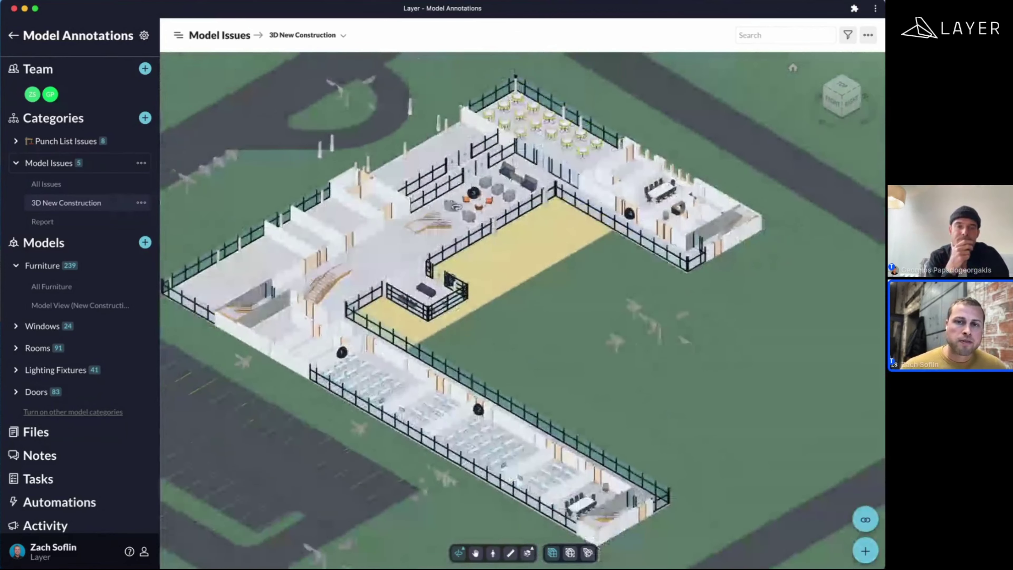
- Examine issue marker 3 in the lounge seating area and the other issue markers around the building
left_click(474, 193)
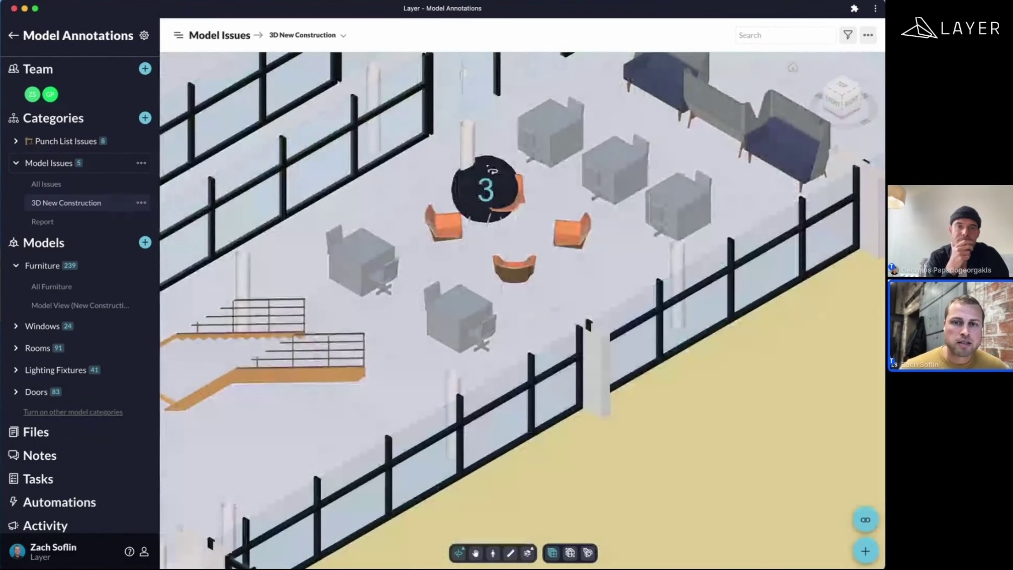
left_click_drag(469, 219, 500, 211)
scroll(499, 211, "down", 5)
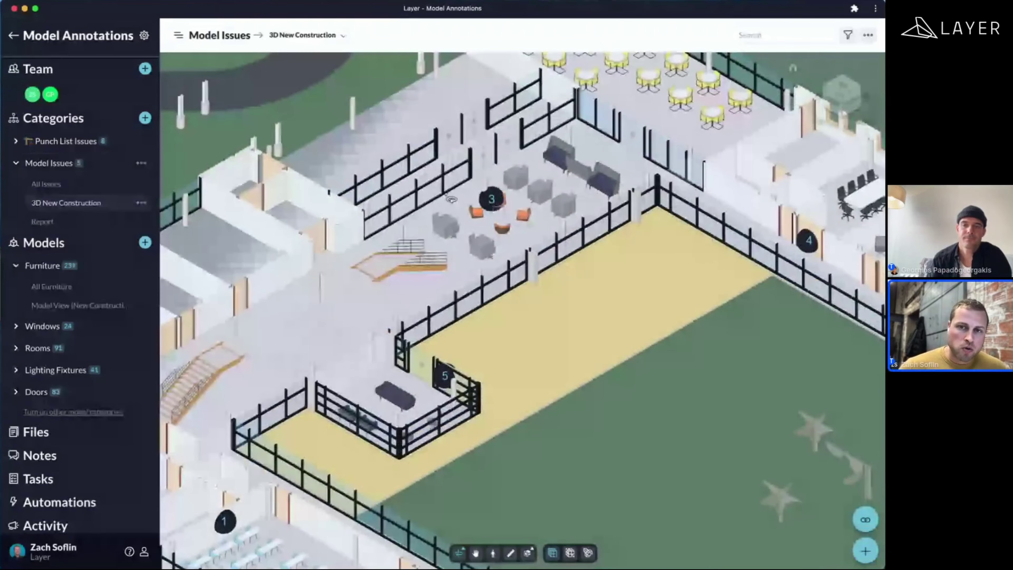
scroll(452, 199, "down", 3)
scroll(426, 152, "down", 5)
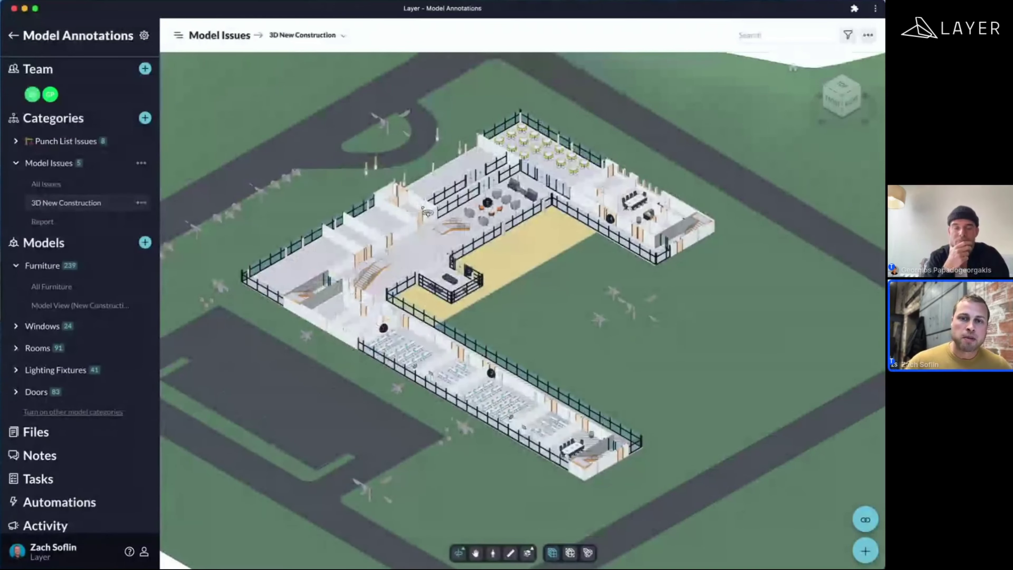
scroll(428, 219, "down", 2)
- Add a new issue and place its reference on the freestanding column between the white room walls and the nearby staircase
scroll(427, 220, "up", 5)
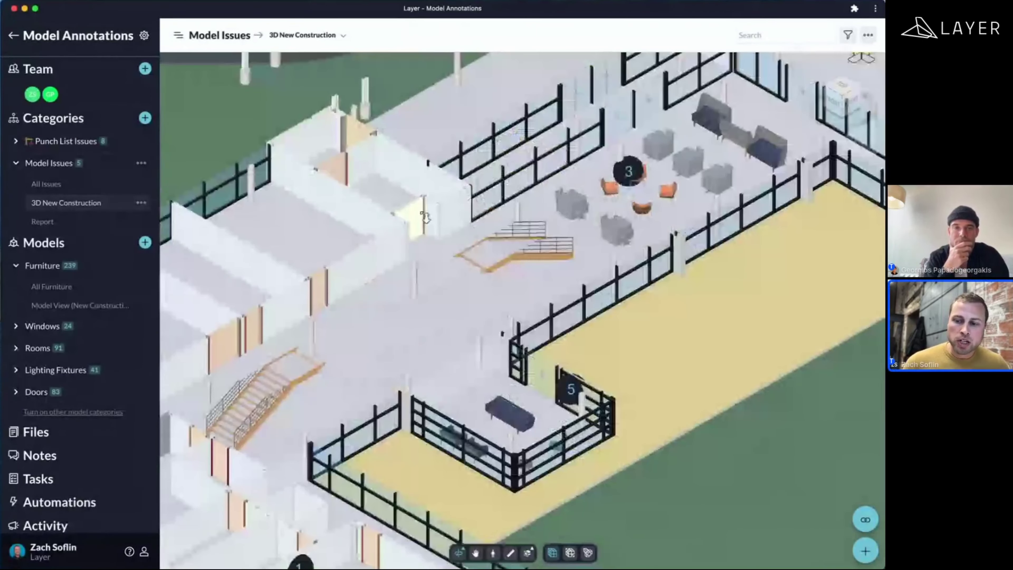
scroll(425, 217, "up", 3)
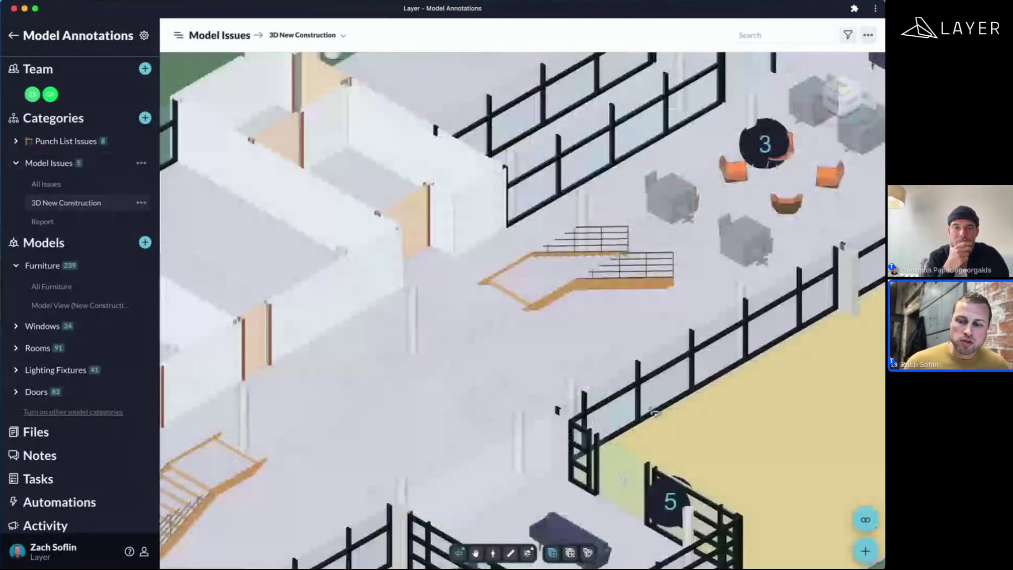
left_click(864, 552)
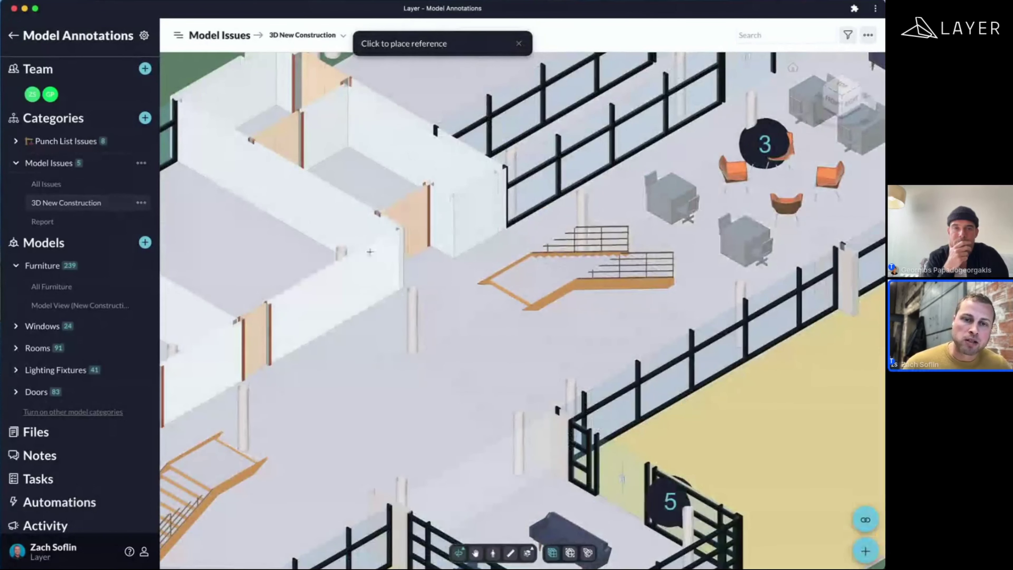
left_click(413, 321)
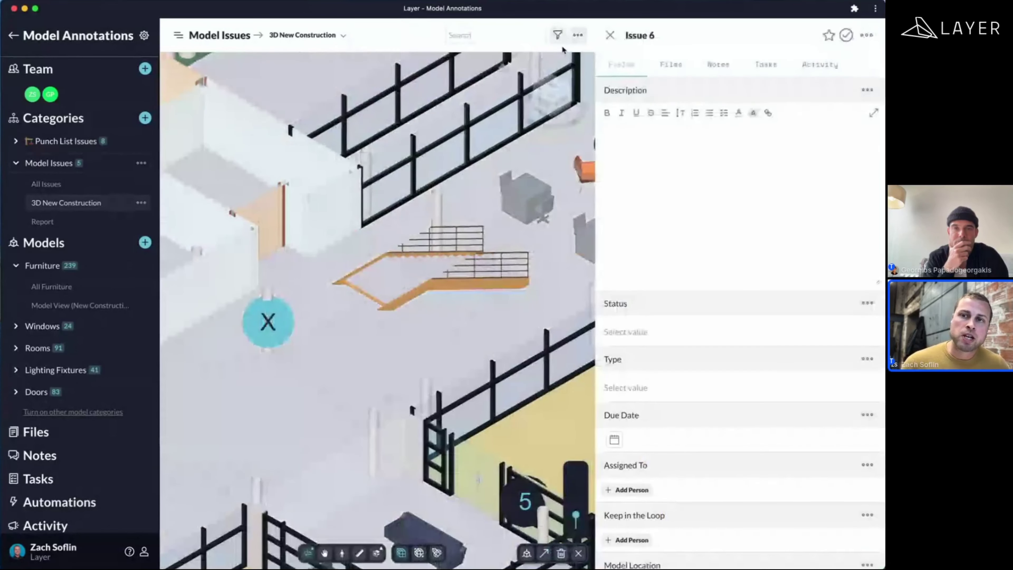
- Enter "Relocate column" as the new issue's description
left_click(647, 168)
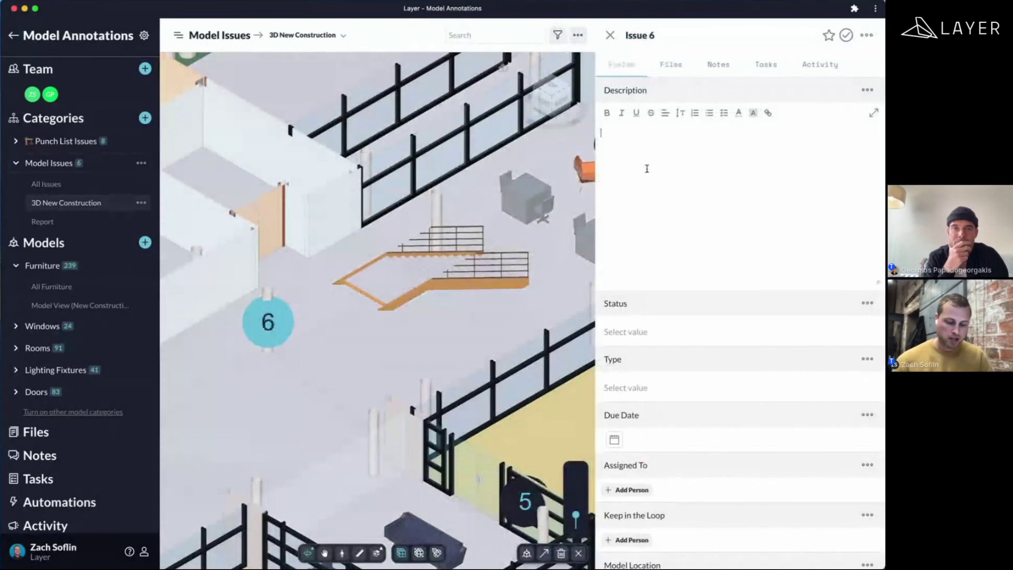
type("Relocate colun")
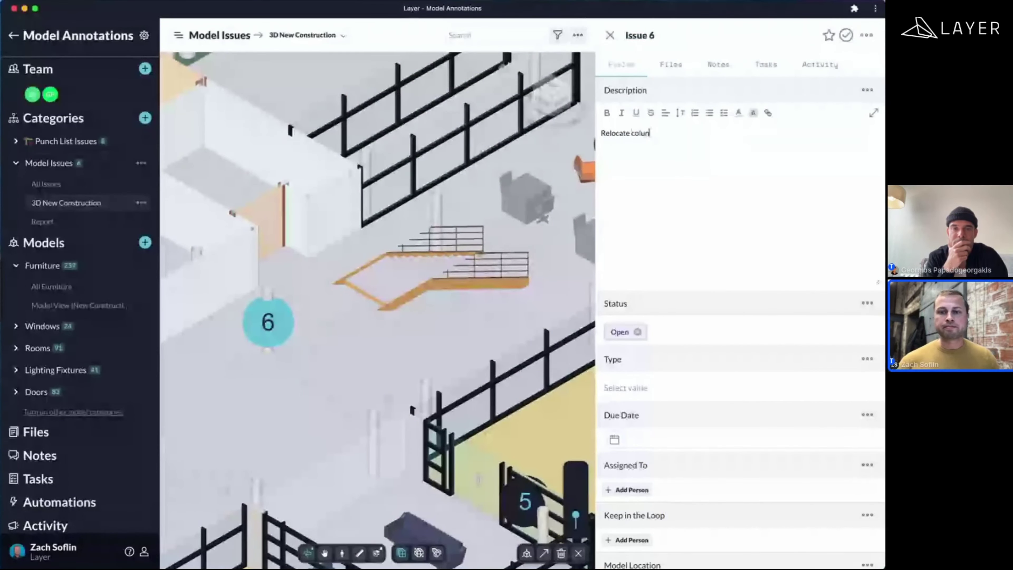
key("BackSpace")
type("mn")
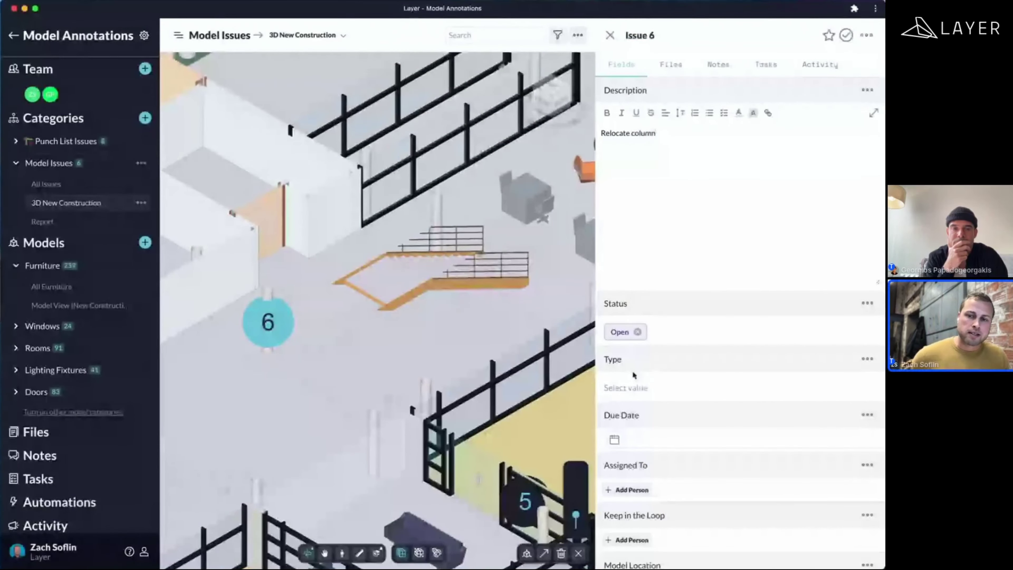
- Set the column issue's type to Issue and its due date to Feb 25, 2023
scroll(638, 322, "down", 3)
left_click(626, 322)
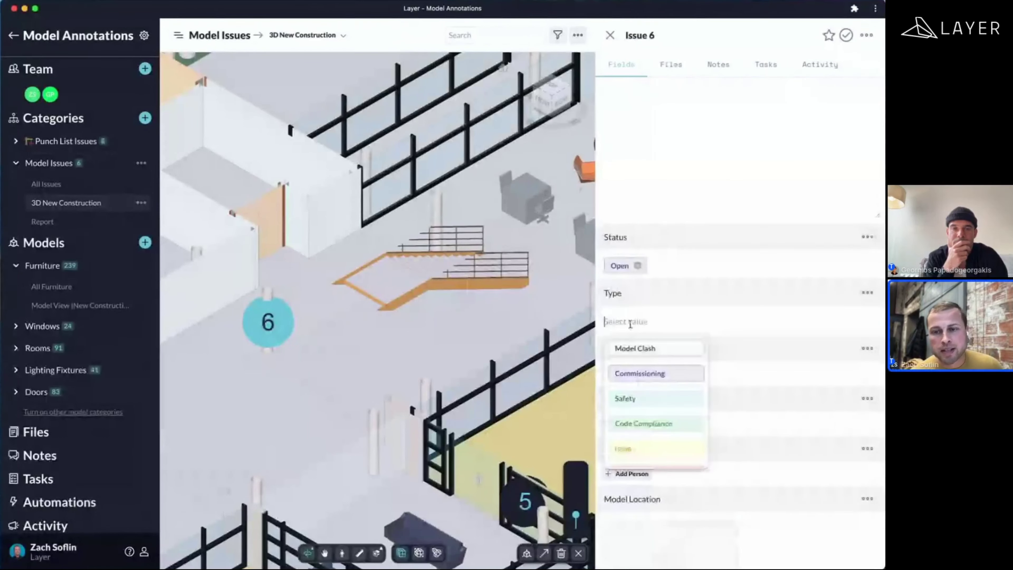
left_click(624, 449)
left_click(616, 373)
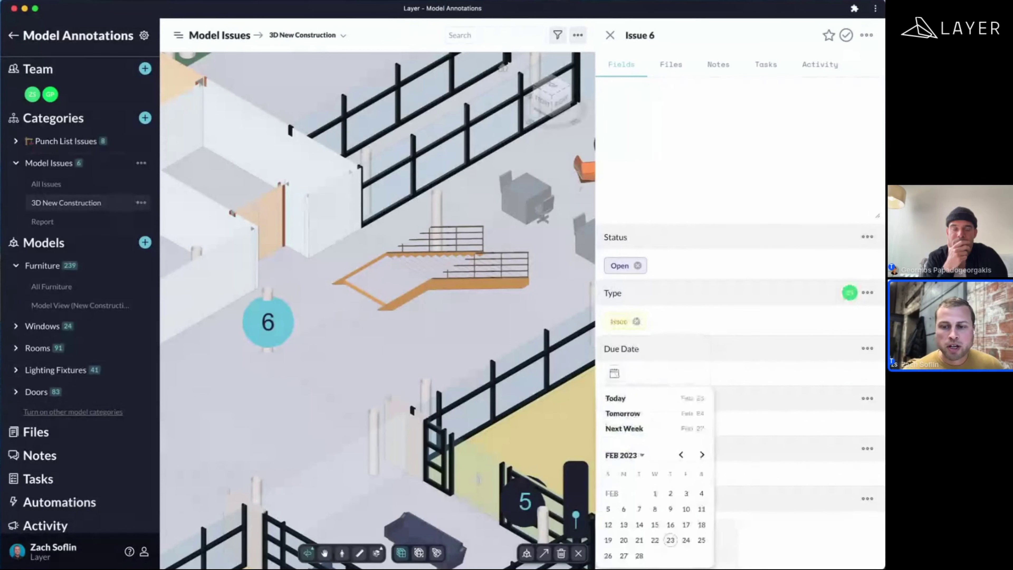
left_click(702, 540)
- Assign the column issue to the first listed team member, try adding the second one to Keep in the Loop, and close the issue
scroll(695, 387, "down", 3)
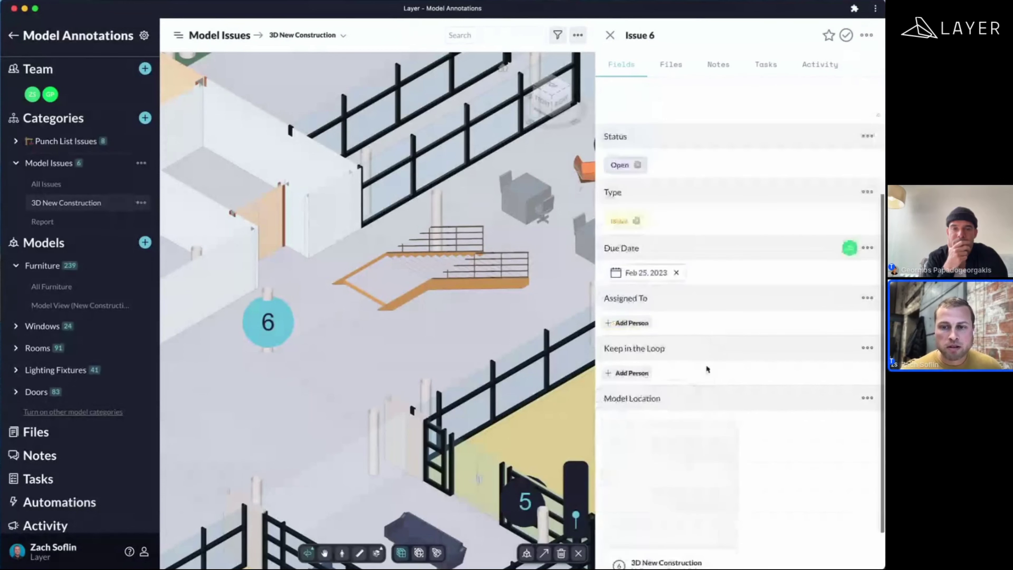
left_click(626, 323)
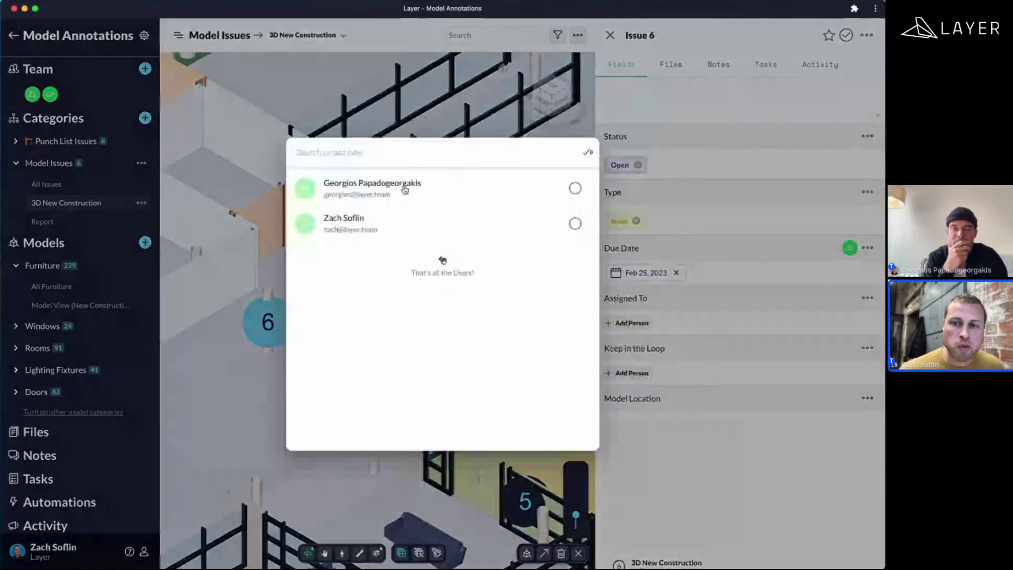
left_click(405, 189)
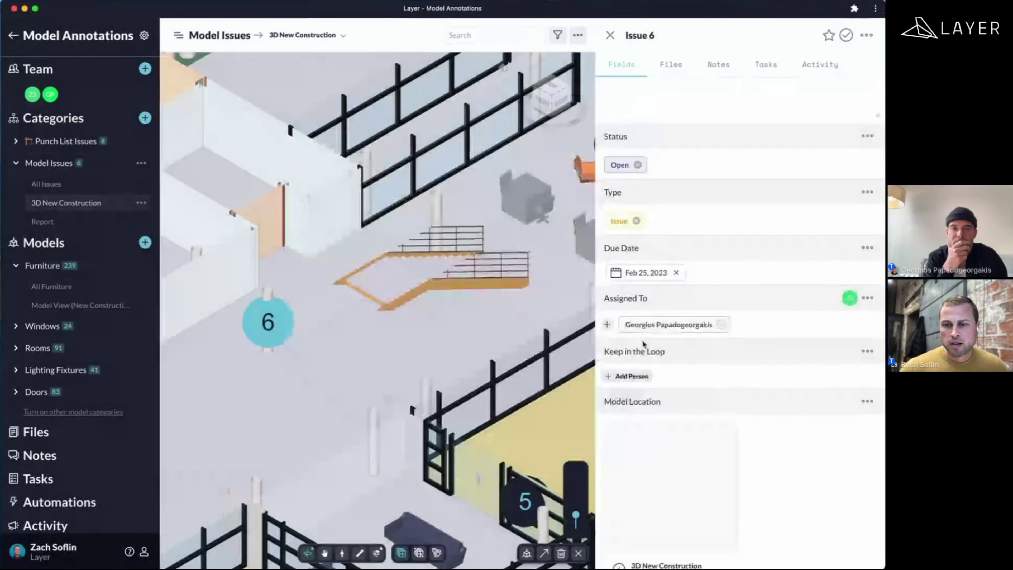
left_click(629, 375)
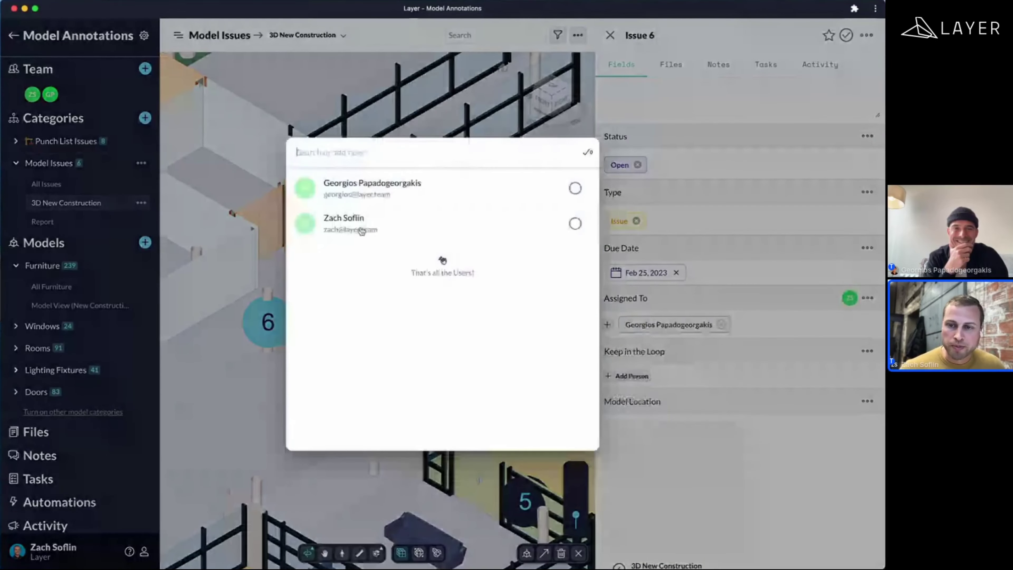
left_click(362, 231)
left_click(682, 351)
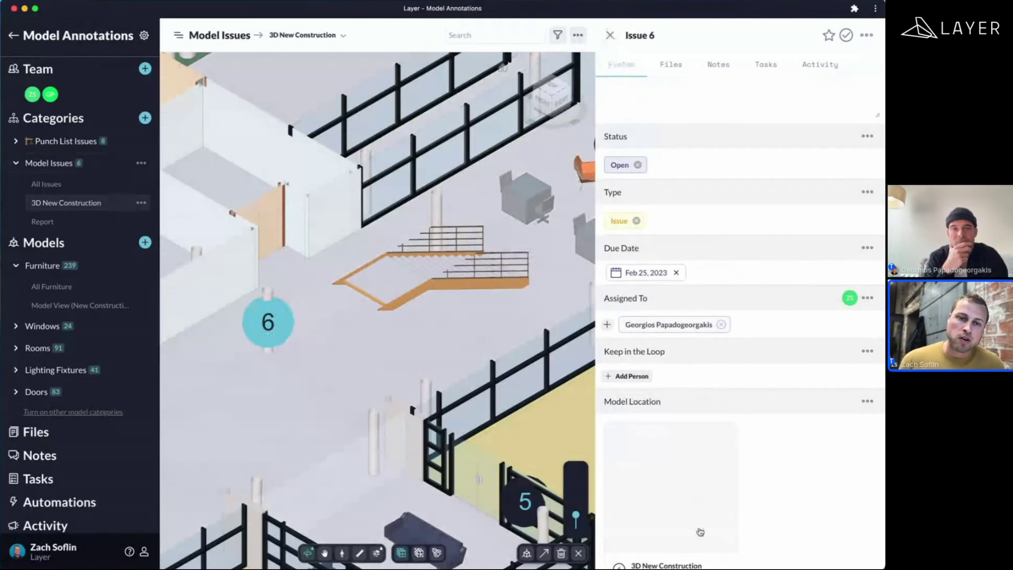
left_click(268, 322)
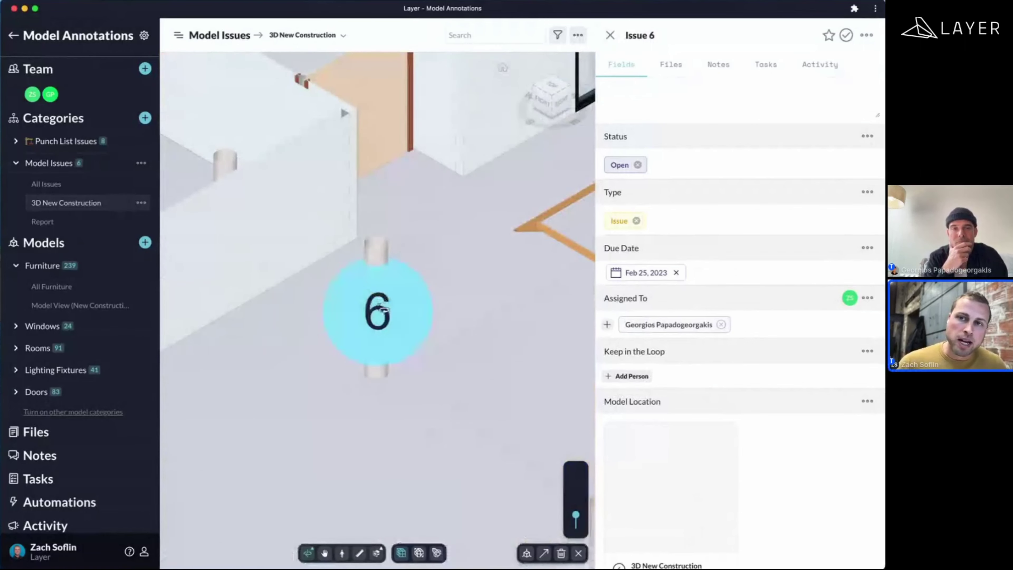
left_click(610, 36)
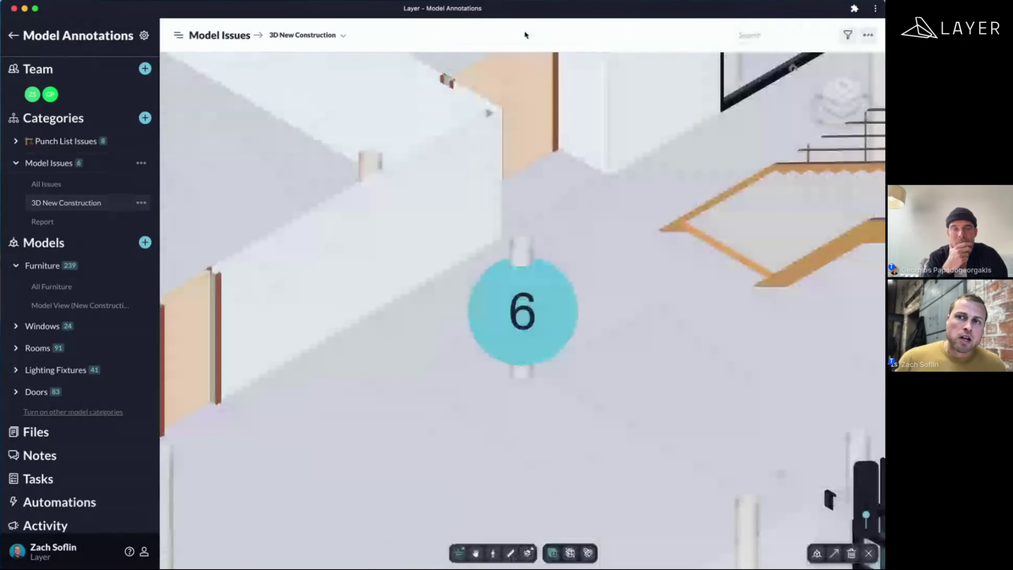
- Search the 3D New Construction view for "issue", also trying "issue 4" to isolate a single marker
left_click(772, 35)
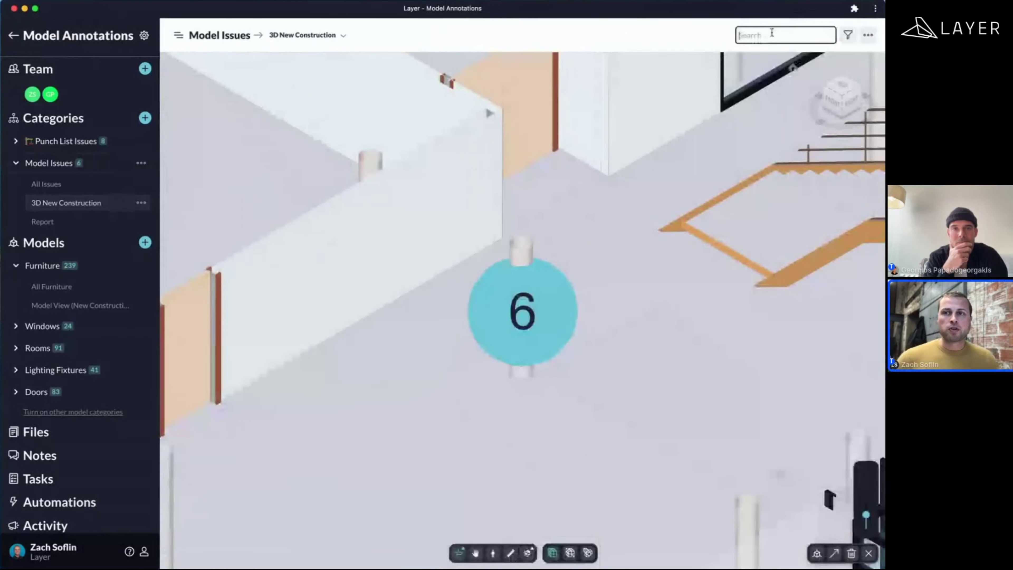
type("issue")
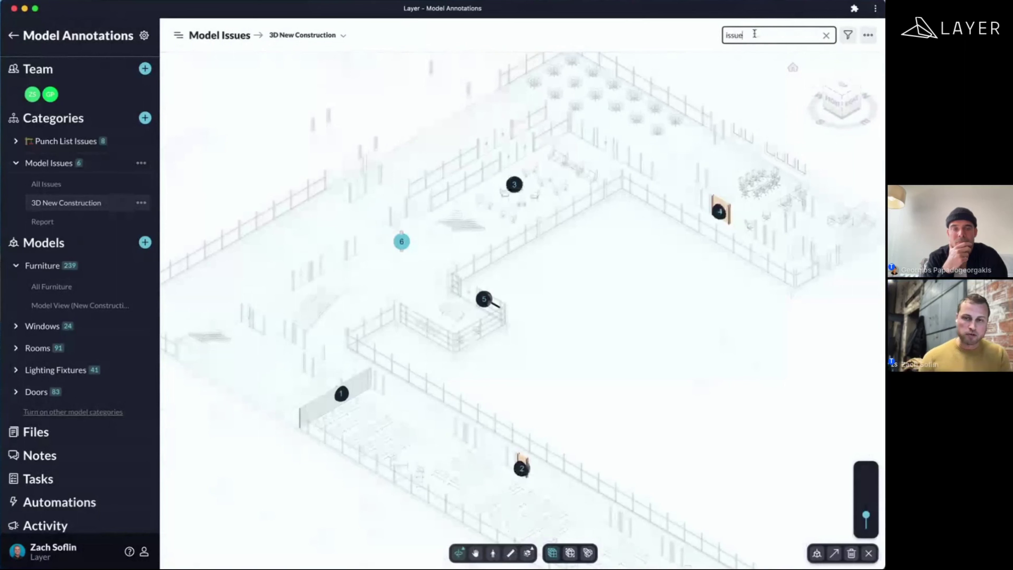
type(" 3")
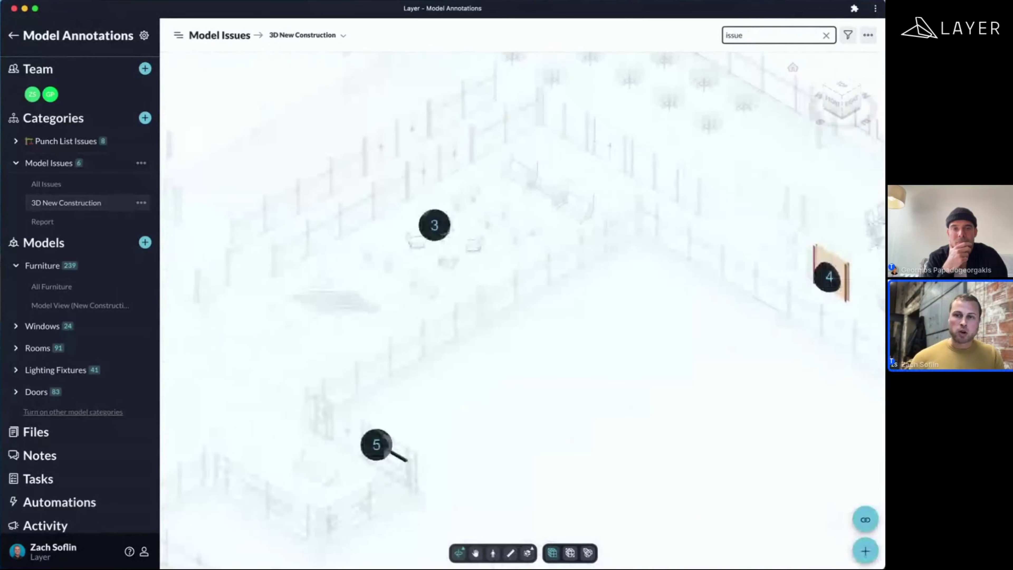
type(" 5")
key("BackSpace")
type("4")
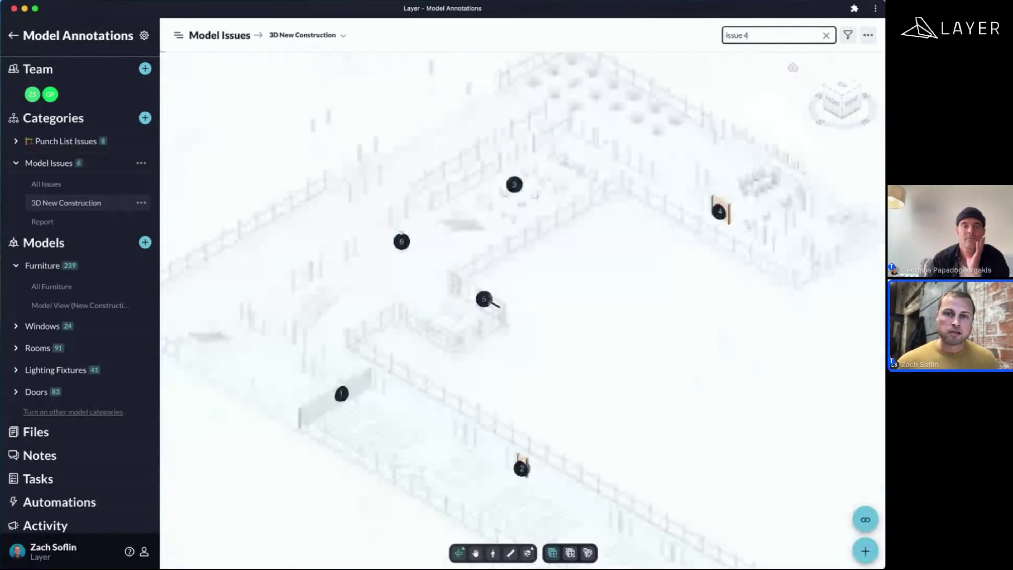
key("BackSpace")
key("BackSpace")
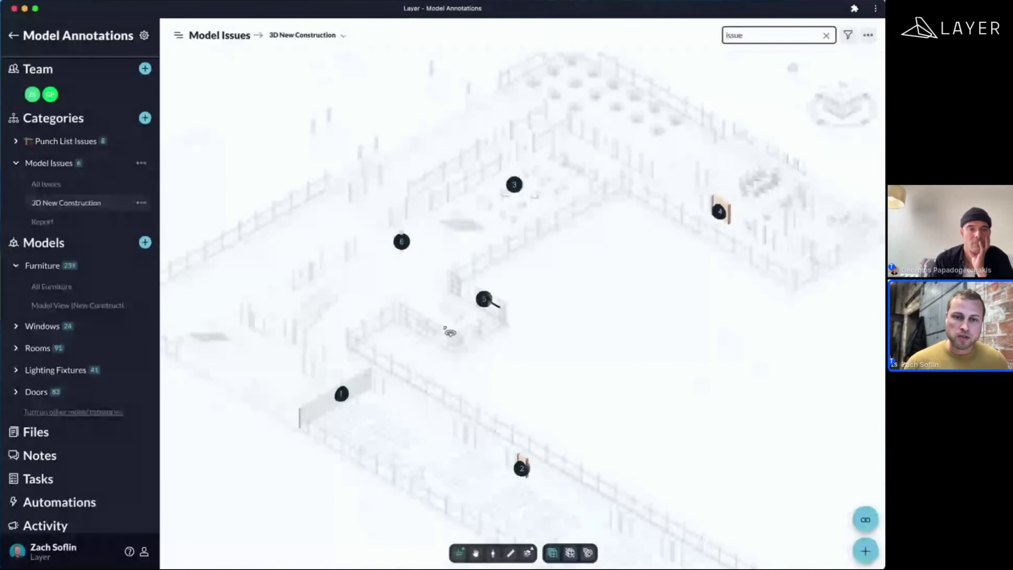
- Review the details of issue 1 at the classroom wall, including its model location, and close and deselect it
left_click(343, 395)
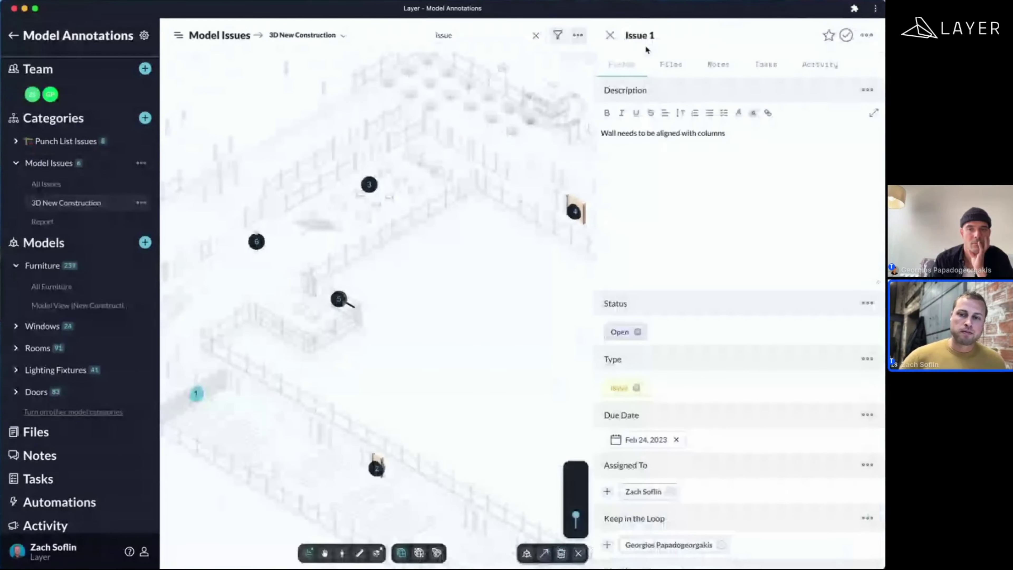
scroll(761, 418, "down", 4)
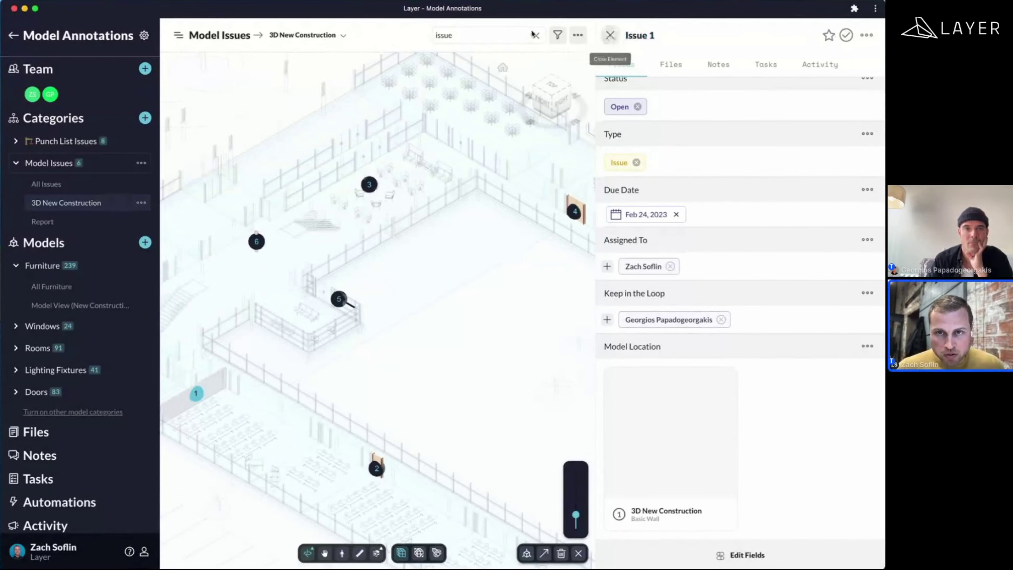
left_click(610, 35)
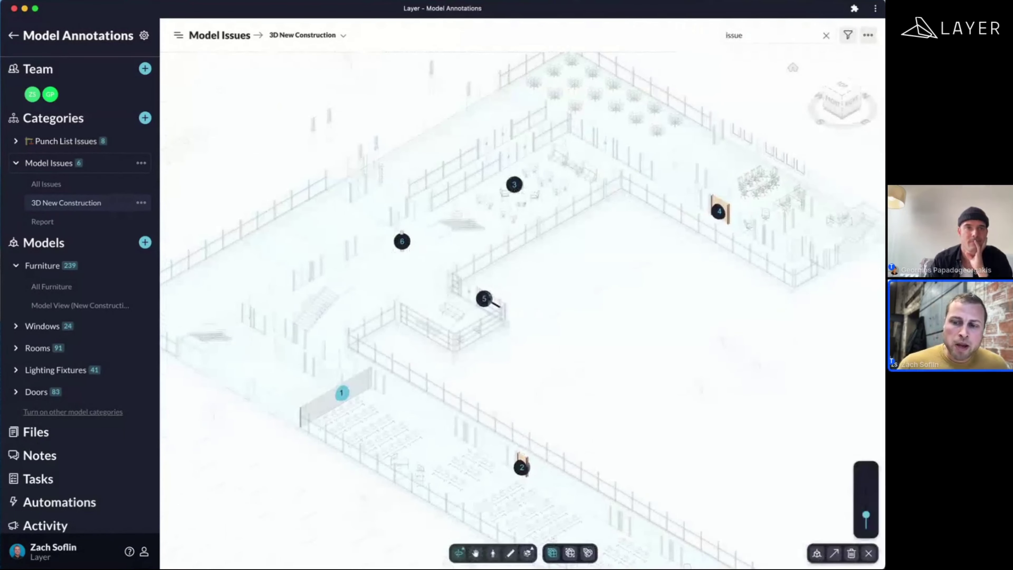
left_click(869, 553)
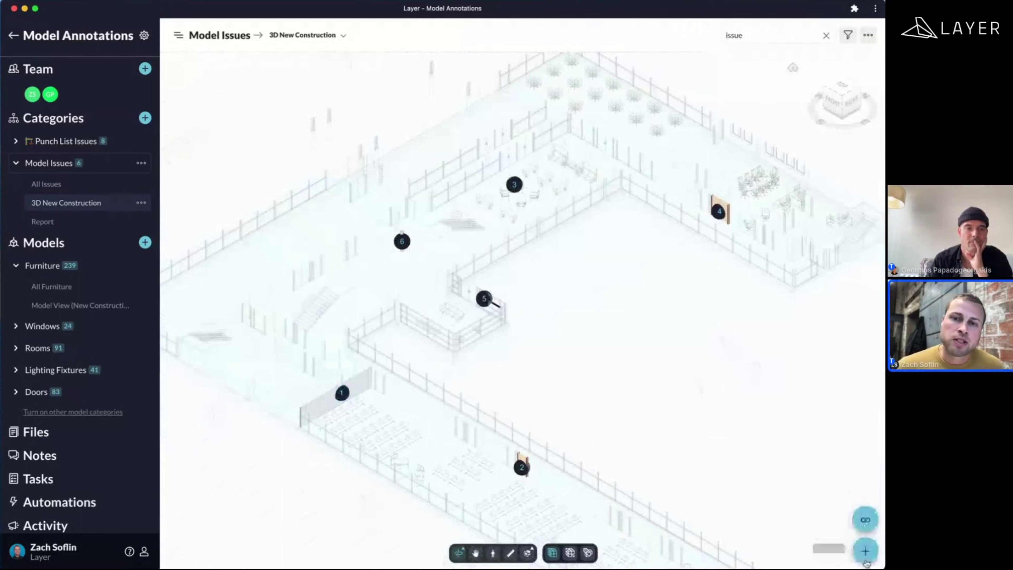
- Show the full model, set the 3D New Construction view's link elements mode to "Link model objects to elements", and save the changes
left_click(554, 554)
left_click(307, 35)
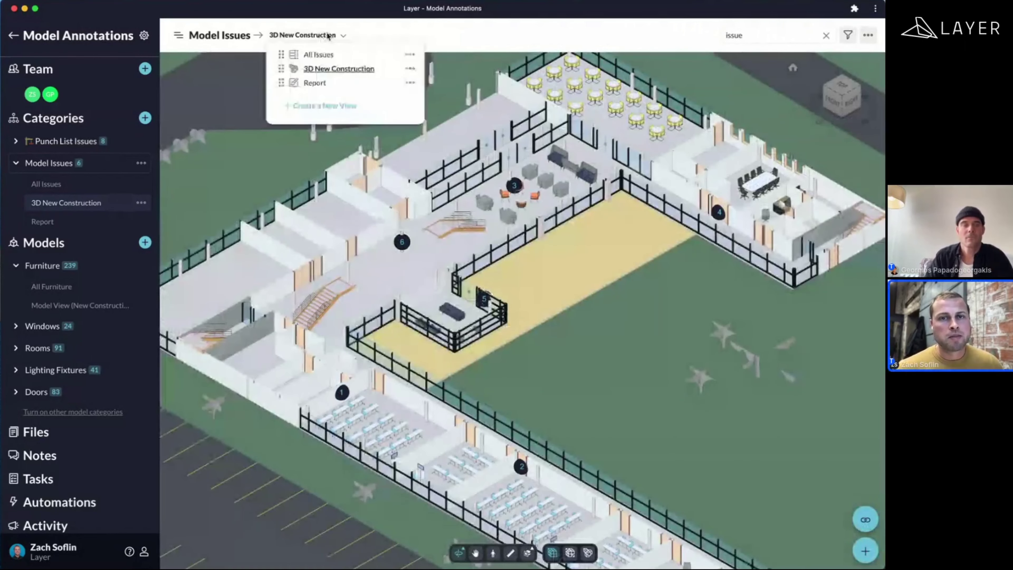
left_click(411, 70)
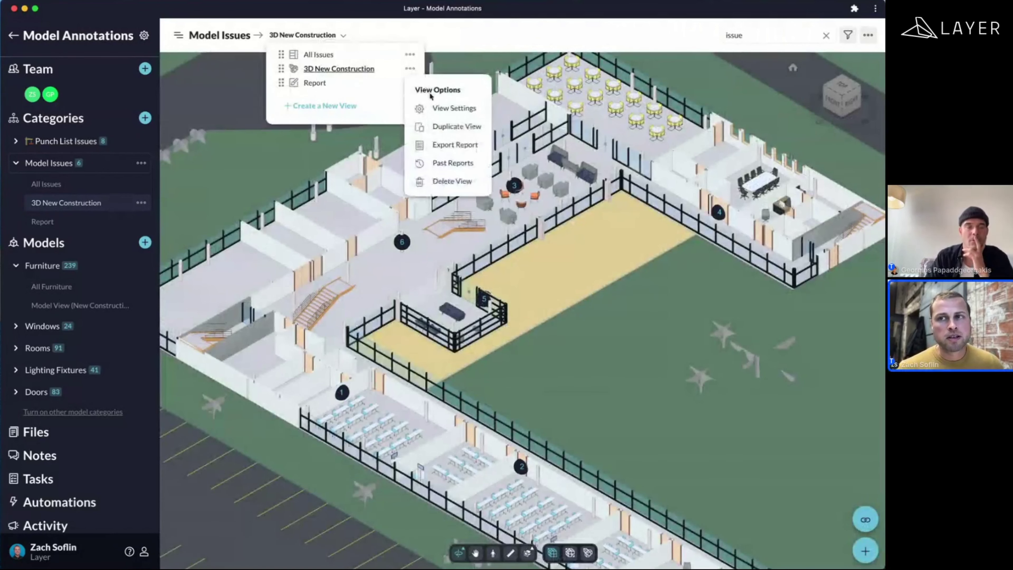
left_click(449, 112)
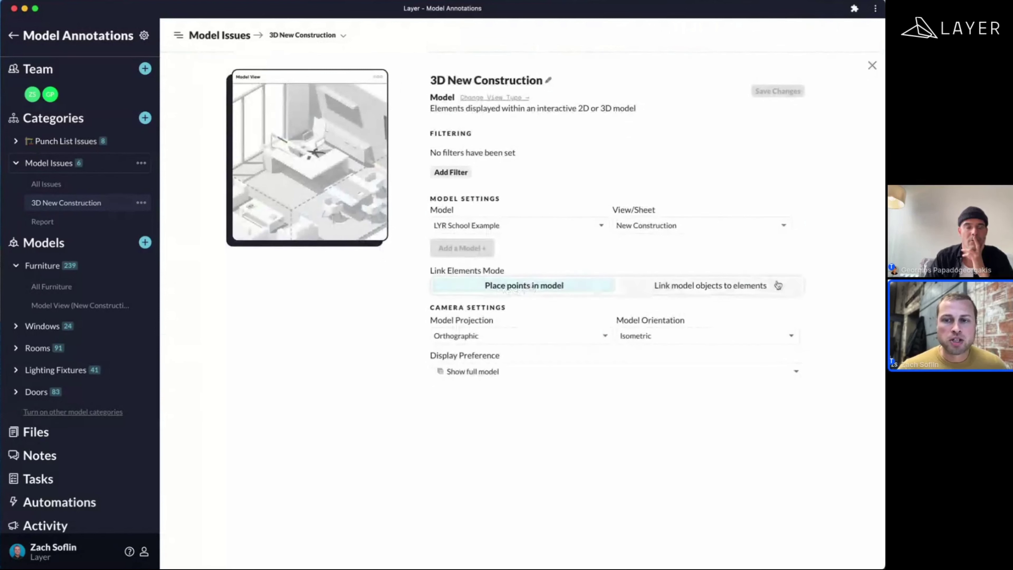
left_click(729, 292)
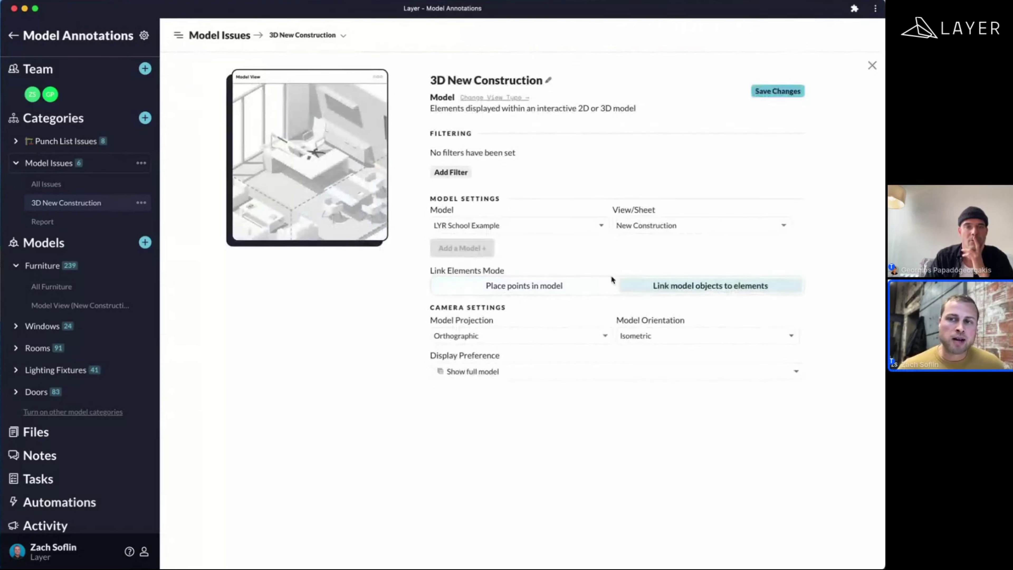
left_click(778, 92)
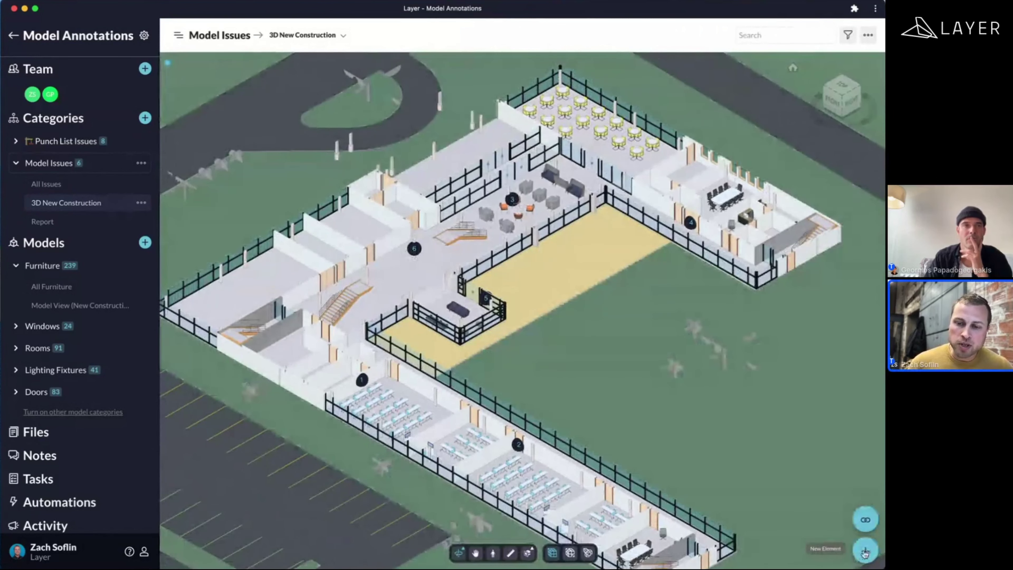
- Add a new issue linked to the blue high-back sofa nearest the glass railing in the lounge
left_click(862, 553)
scroll(414, 326, "down", 5)
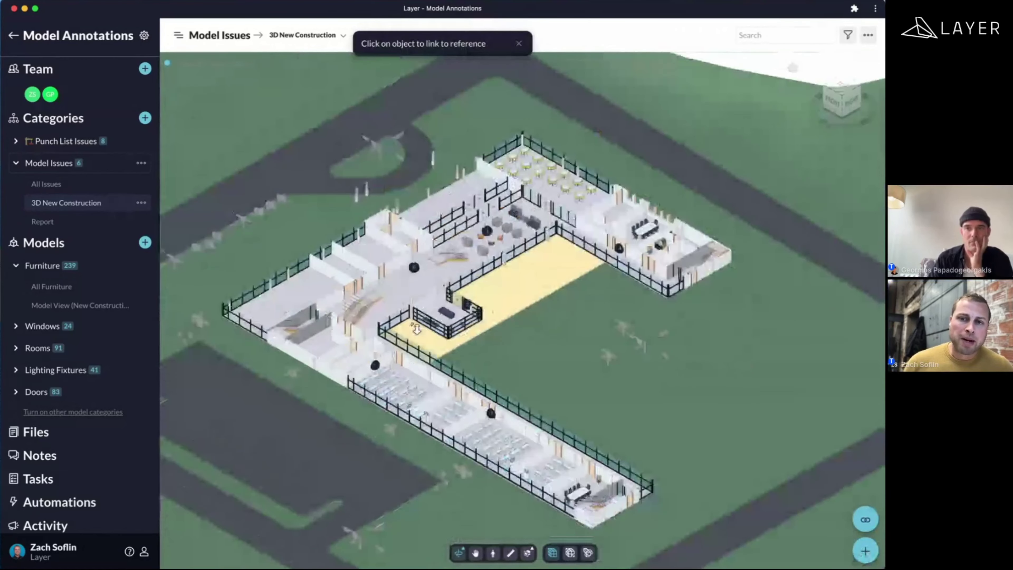
scroll(526, 199, "up", 10)
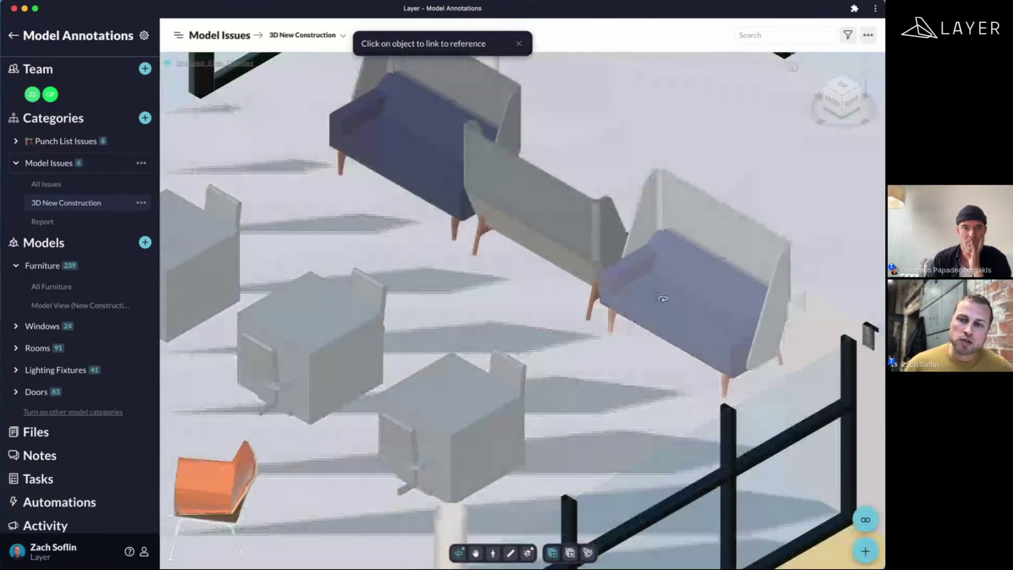
left_click(674, 298)
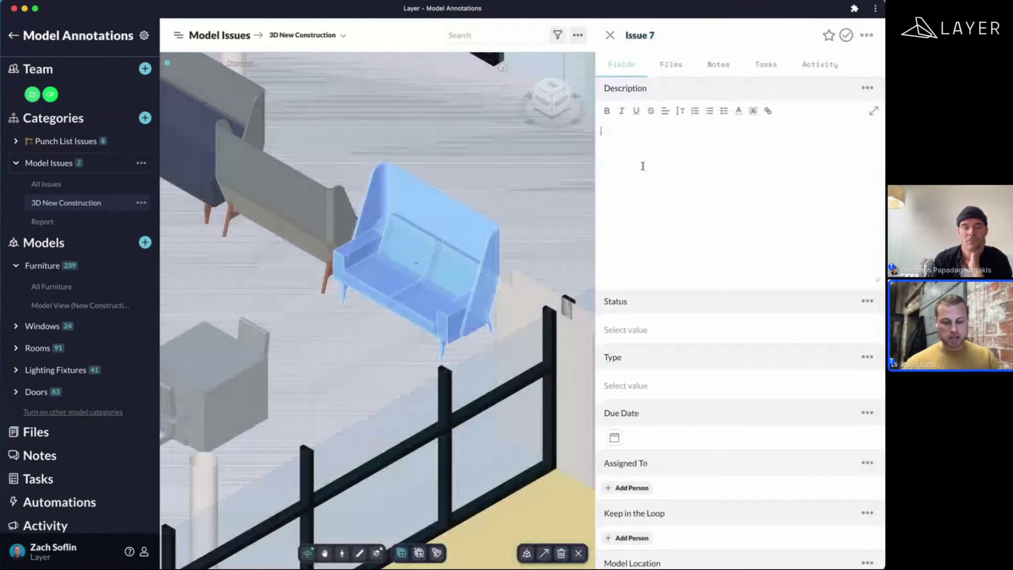
- Enter "Remove thi sofa" as the new issue's description, set its type to Safety, and close the issue
type("Remove")
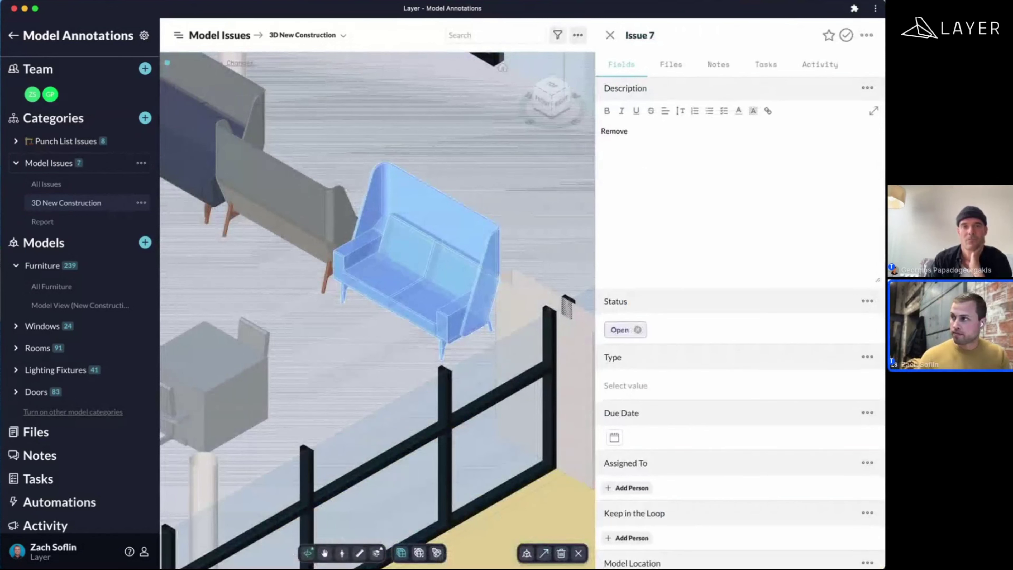
type(" thi sofa")
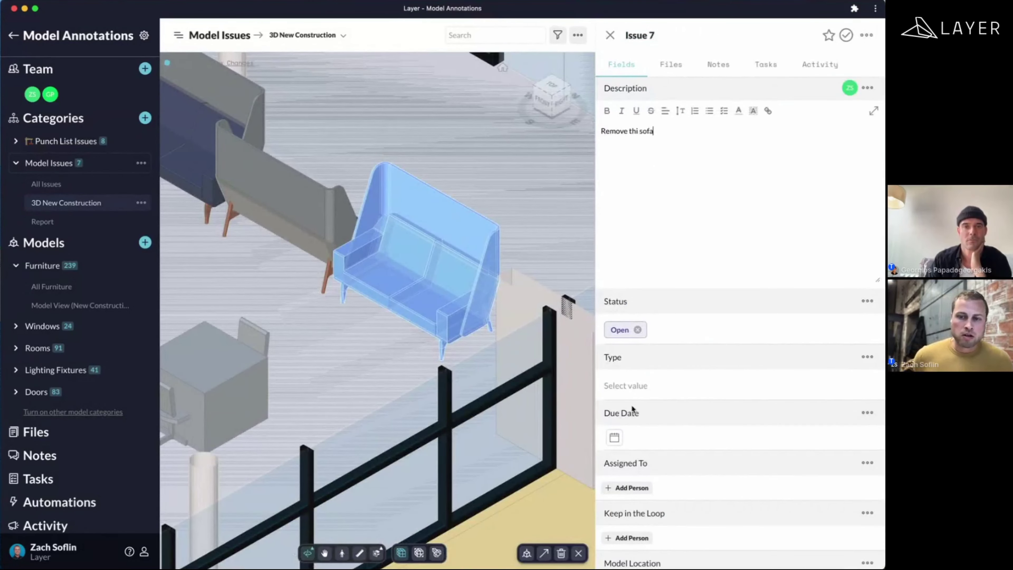
left_click(655, 386)
left_click(630, 460)
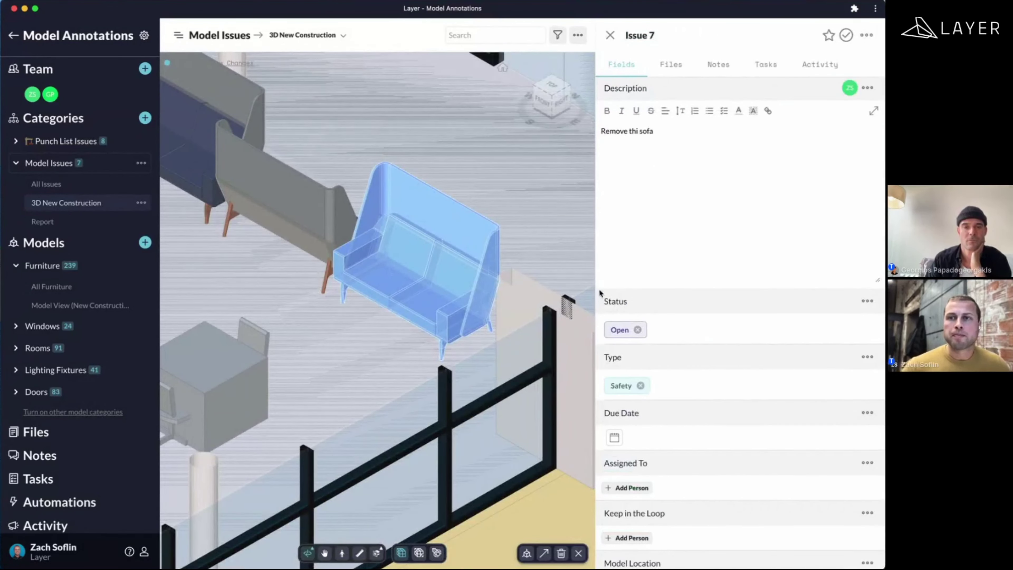
left_click(612, 35)
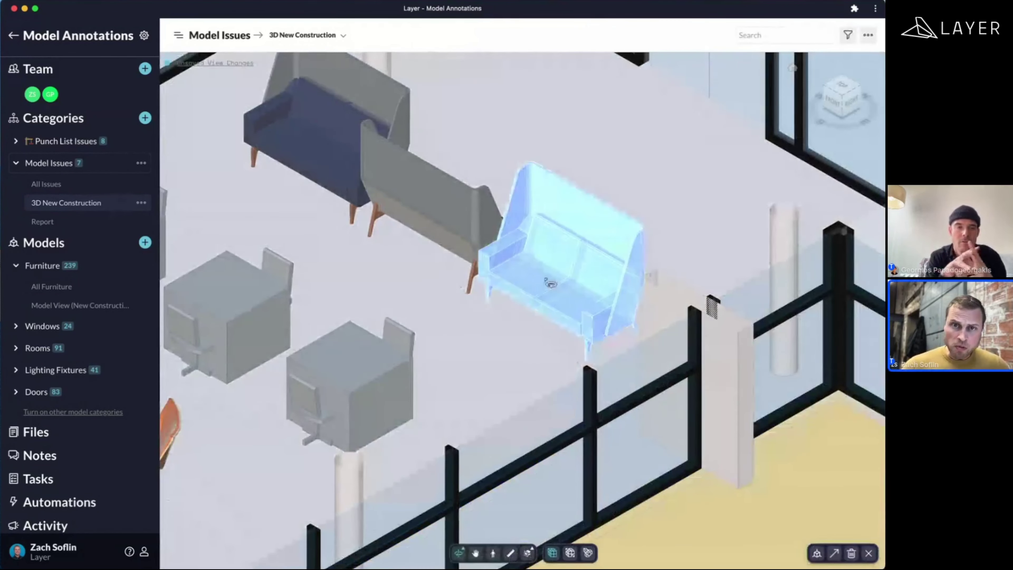
scroll(592, 299, "down", 3)
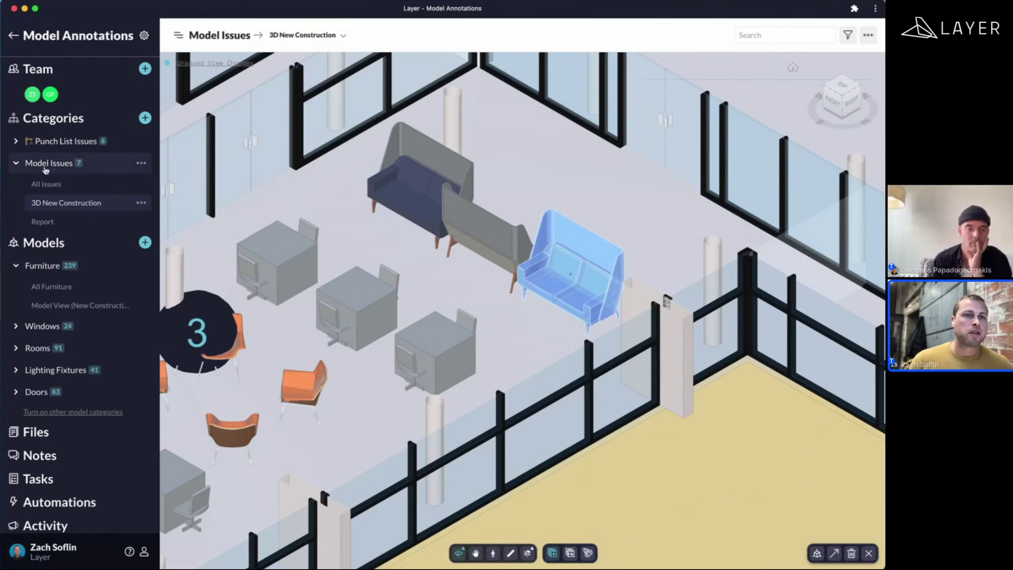
- Switch to the Drawing Set with Annotations view of Punch List Issues and open issue 1 on the Entry Floor Plan
left_click(94, 147)
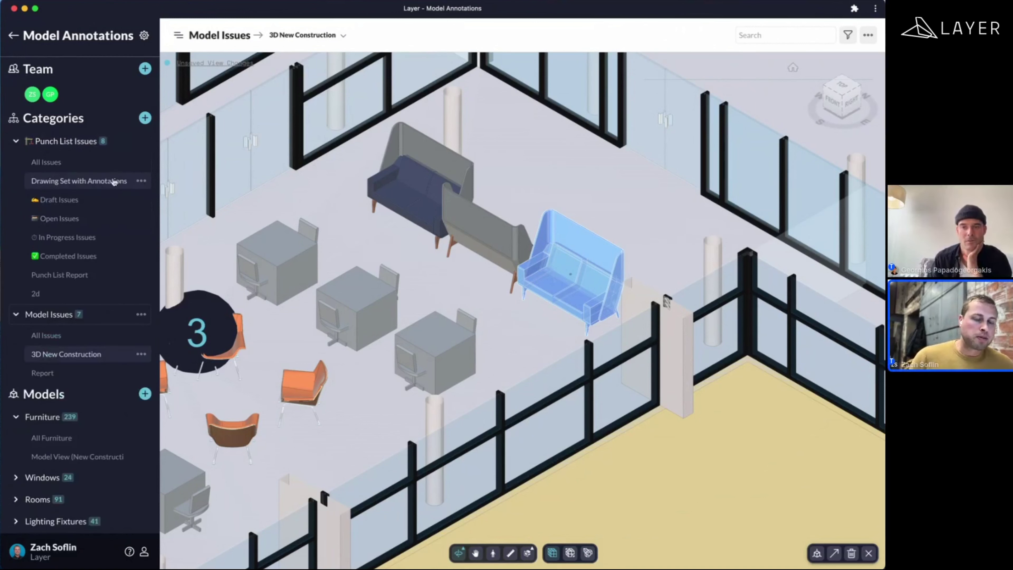
scroll(112, 182, "down", 1)
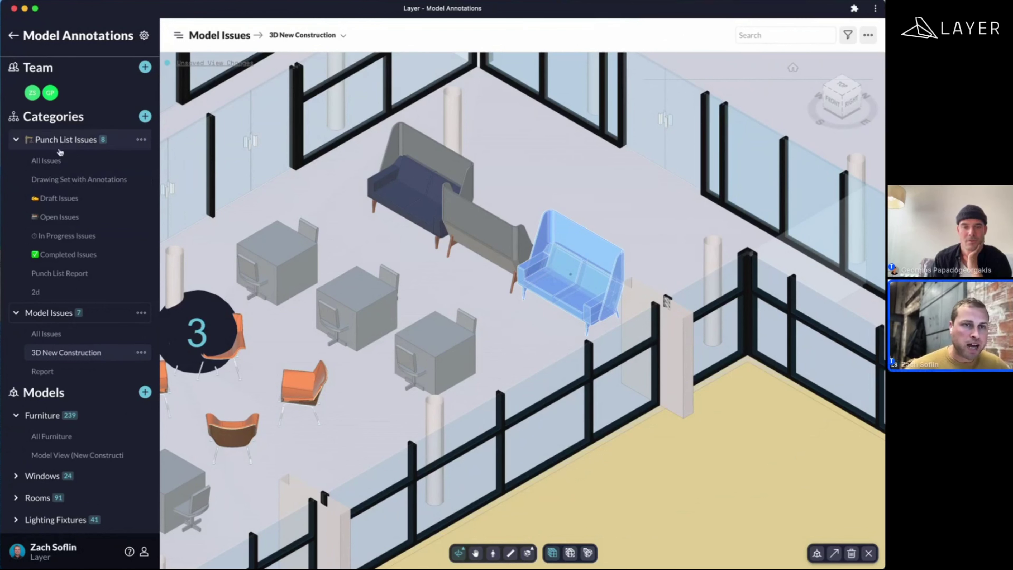
left_click(63, 181)
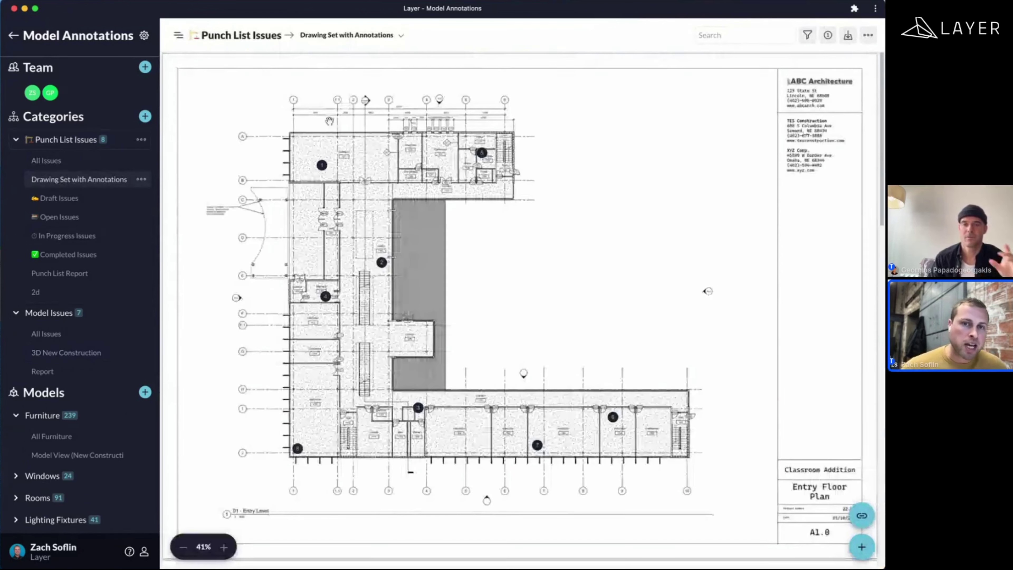
left_click(321, 165)
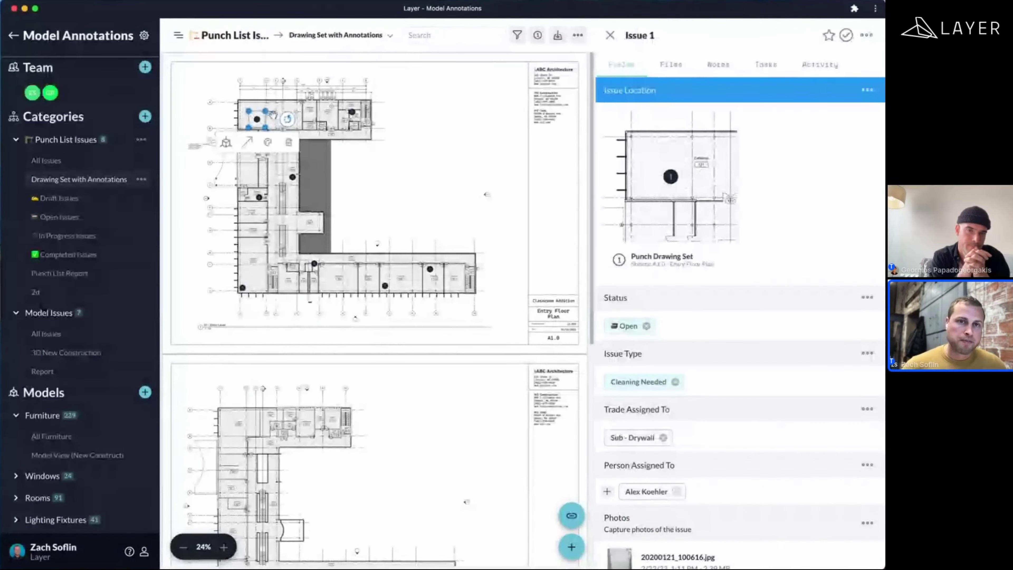
- Inspect issue 1's marker in the Cafeteria on the Entry Floor Plan and close the issue
scroll(260, 152, "up", 5)
left_click_drag(260, 152, 309, 179)
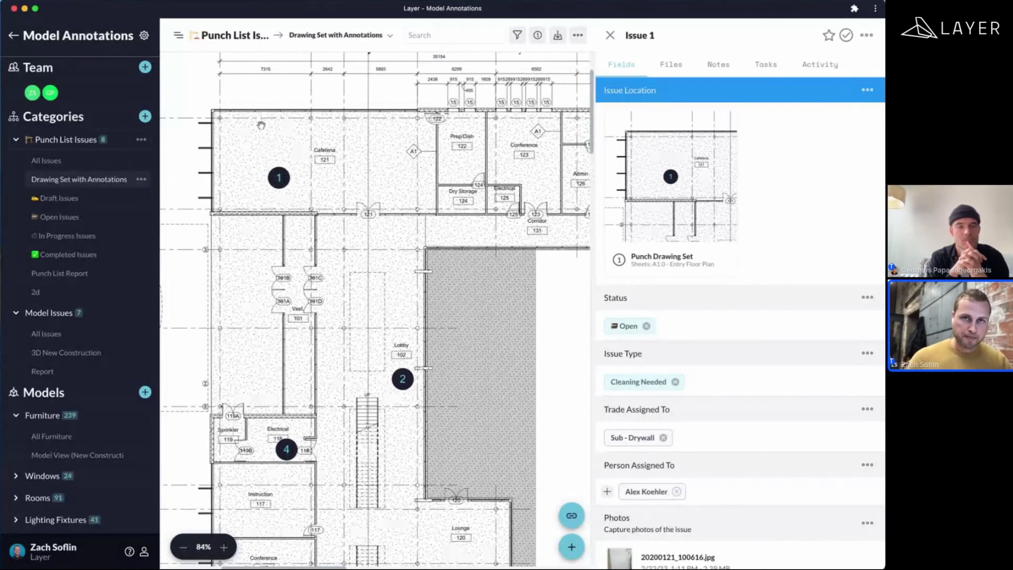
left_click(610, 35)
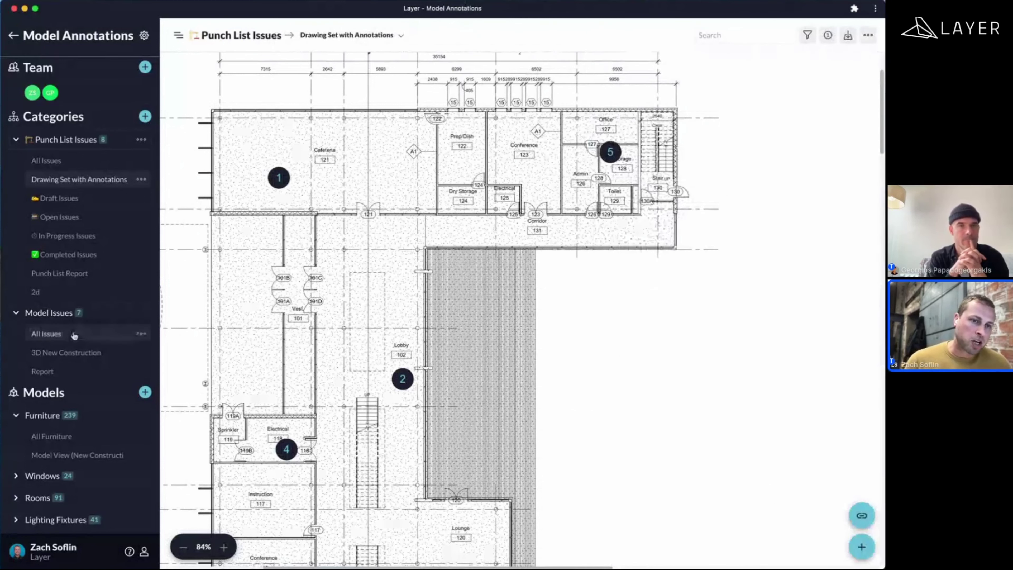
- Start a new view named First Floor Plan in the Model Issues category and choose the Model view type
left_click(41, 333)
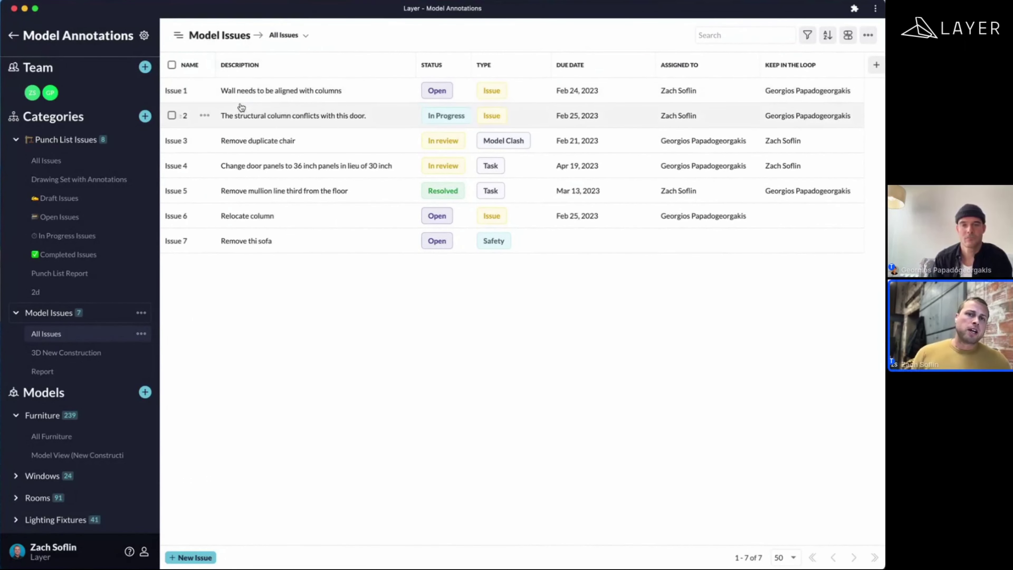
left_click(281, 36)
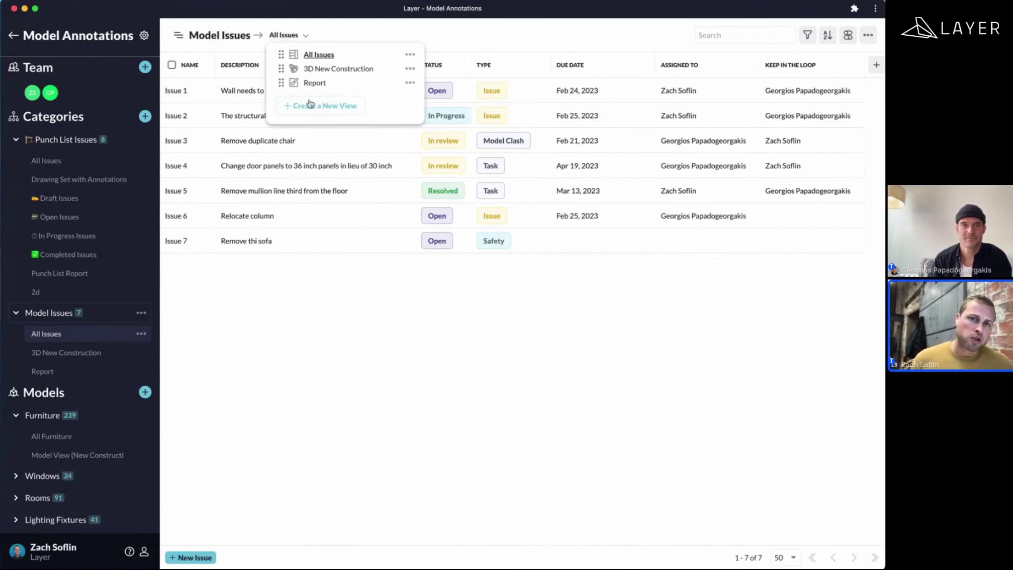
left_click(315, 107)
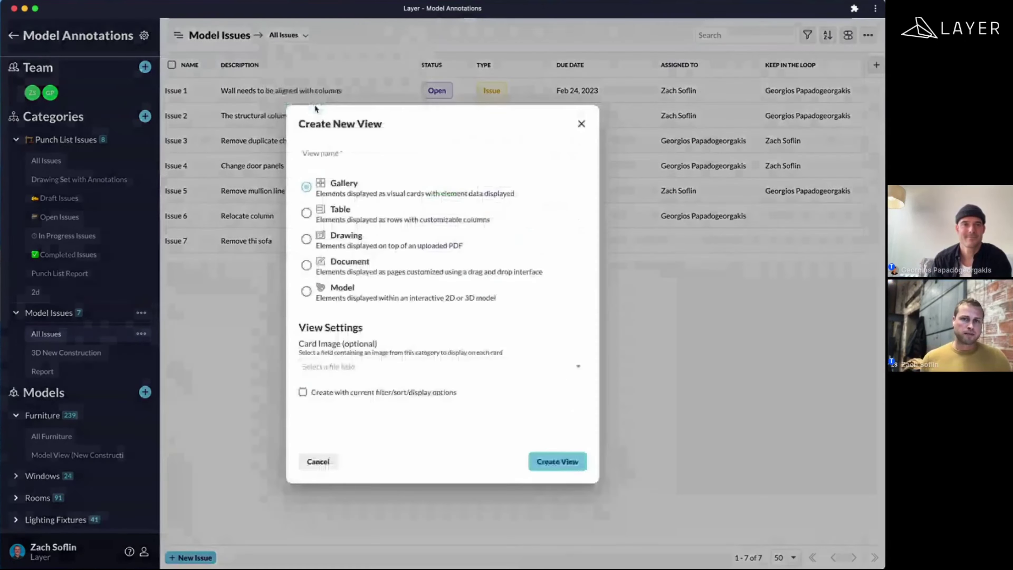
left_click(329, 152)
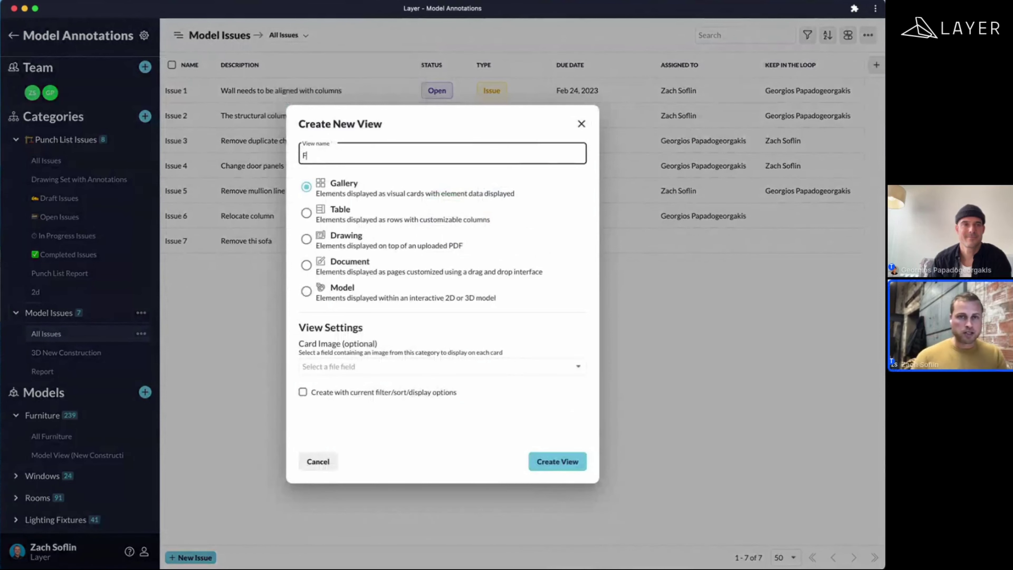
type("First Floor Plan")
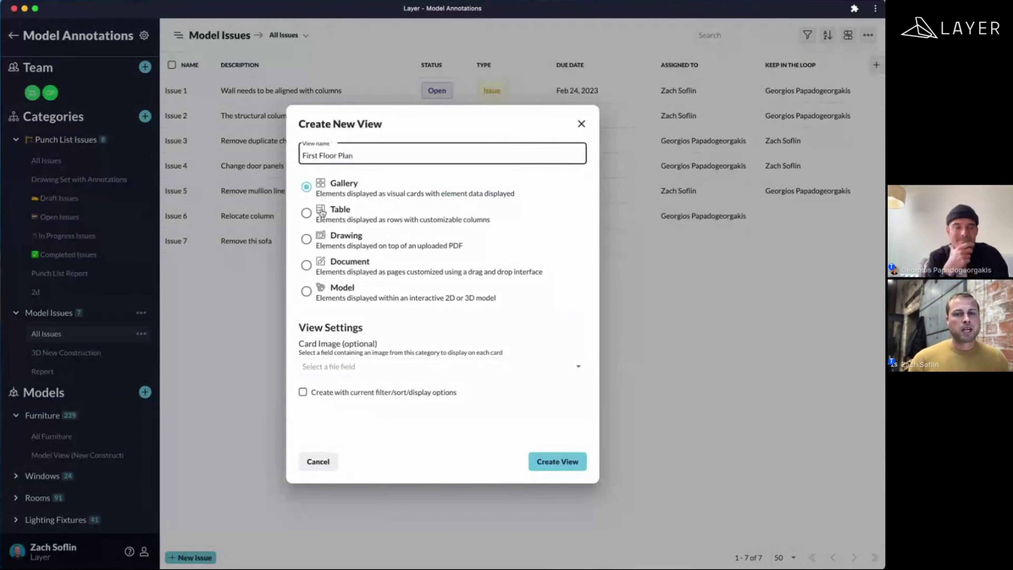
left_click(307, 293)
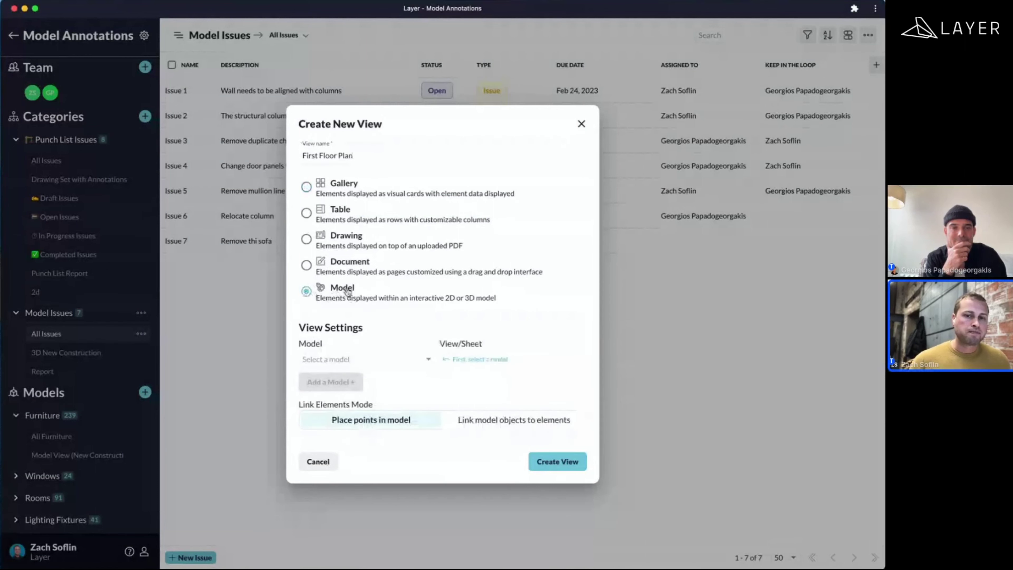
- Create the view from sheet A1 - Floor Plan of the LYR School Example model with "Place points in model" linking
scroll(347, 292, "down", 2)
scroll(348, 292, "down", 1)
left_click(351, 302)
left_click(355, 302)
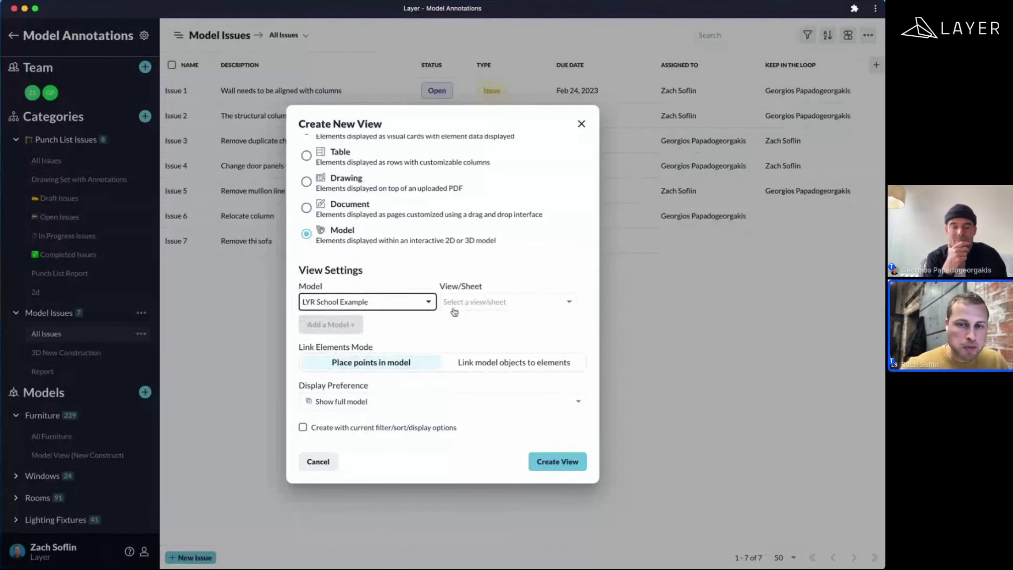
left_click(464, 309)
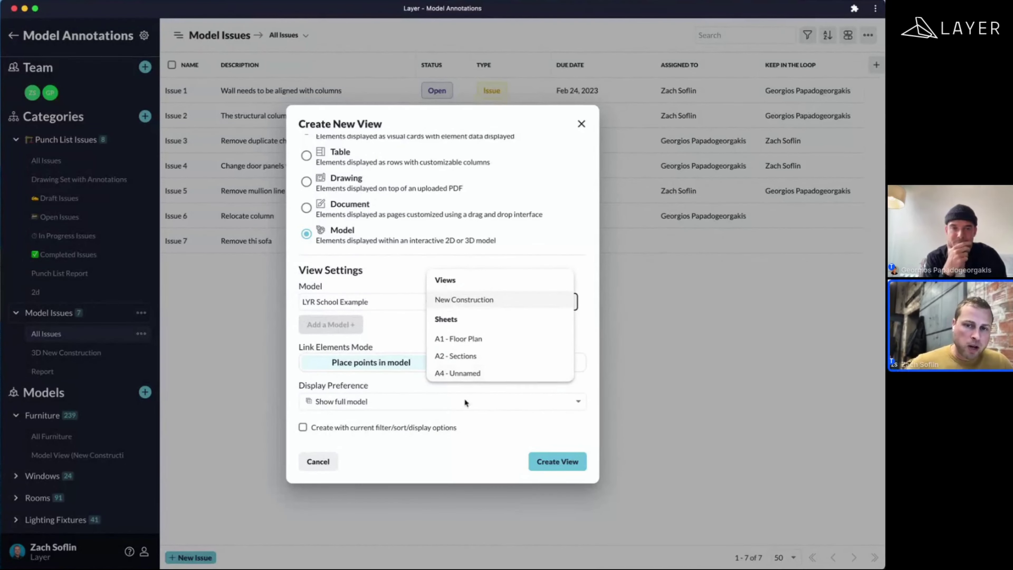
left_click(448, 340)
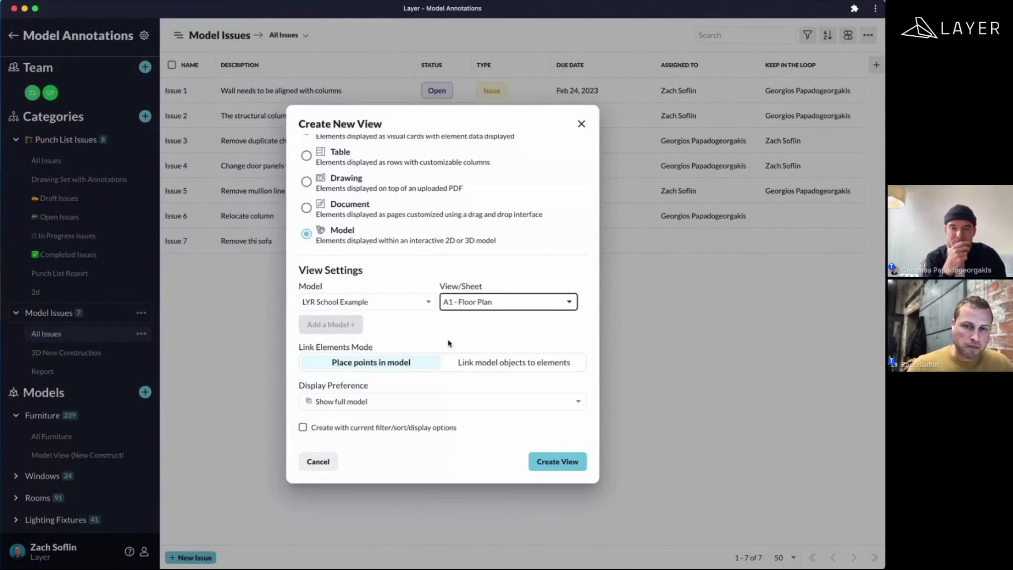
scroll(402, 343, "down", 1)
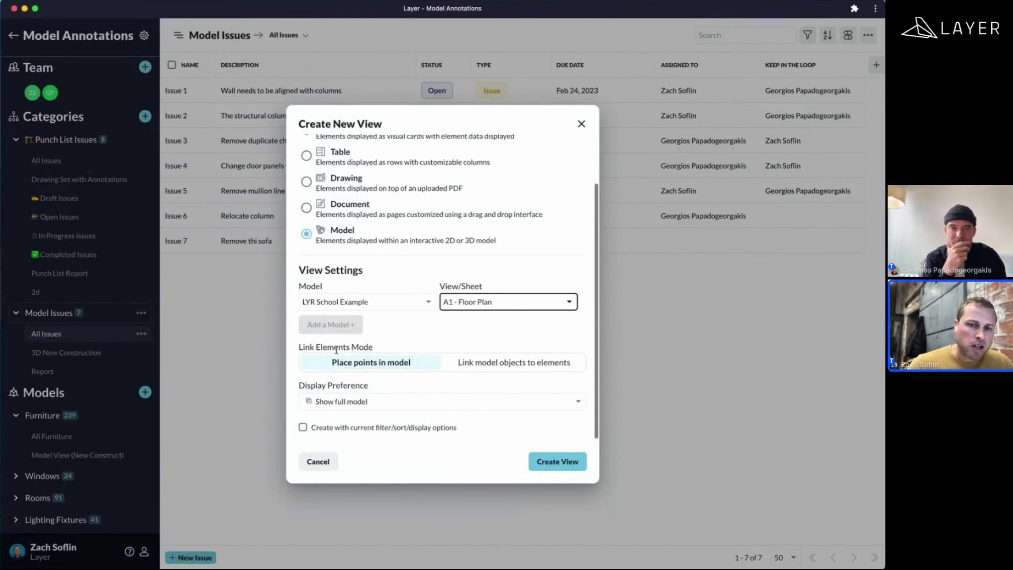
left_click(357, 368)
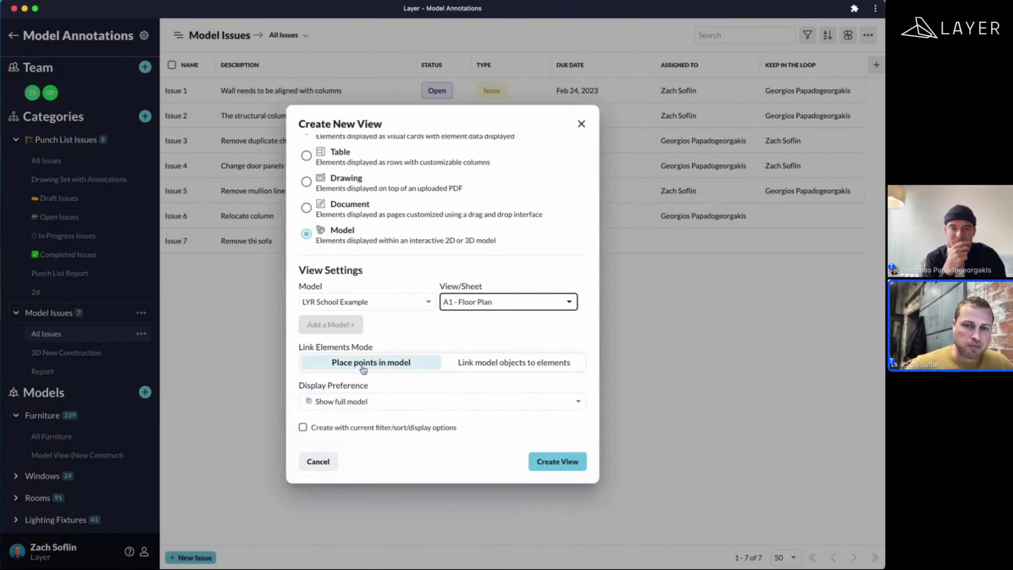
left_click(554, 463)
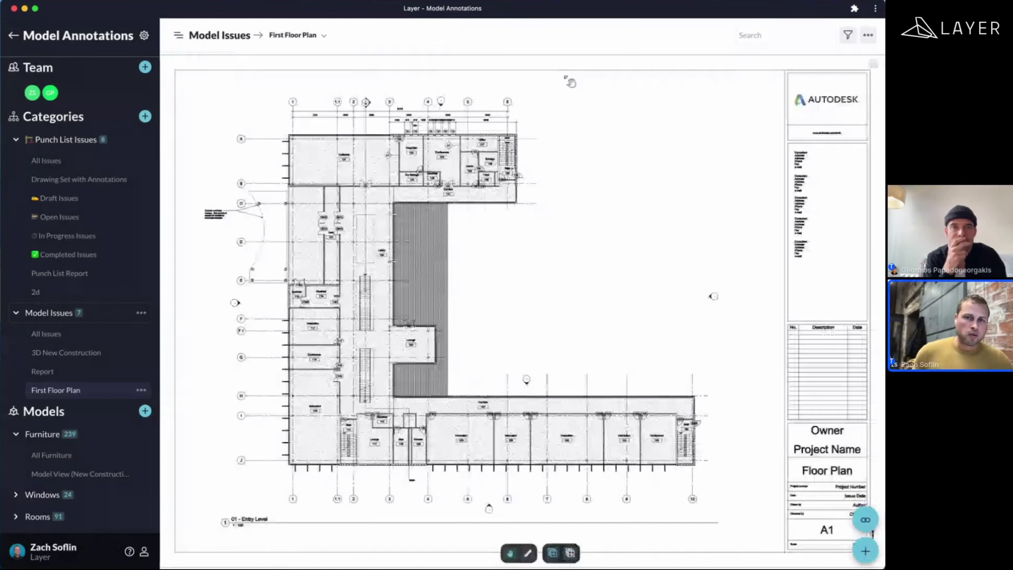
- Add a new issue to the floor plan, placing its marker beside the Stair 114 label
scroll(378, 198, "up", 3)
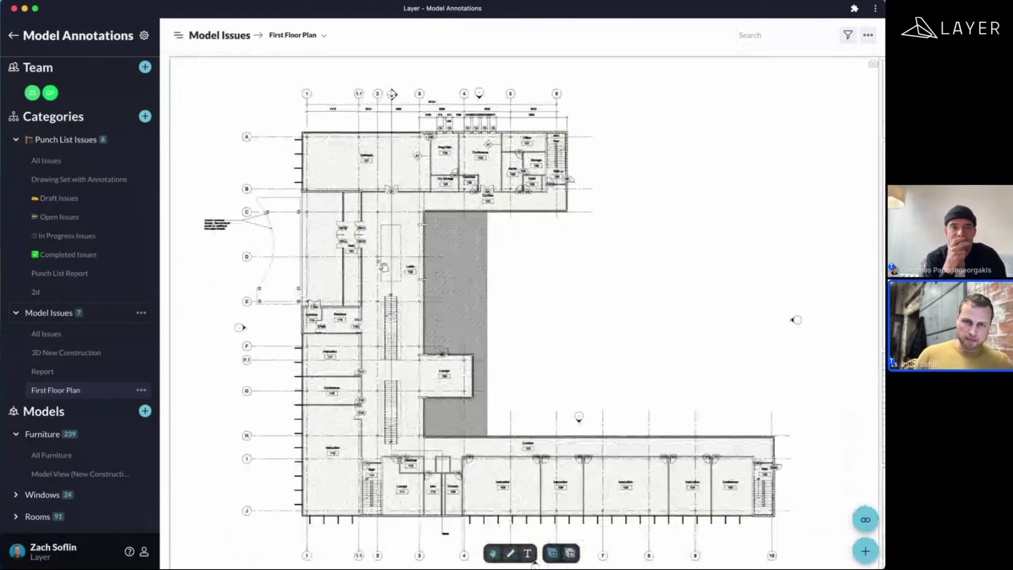
scroll(477, 365, "up", 3)
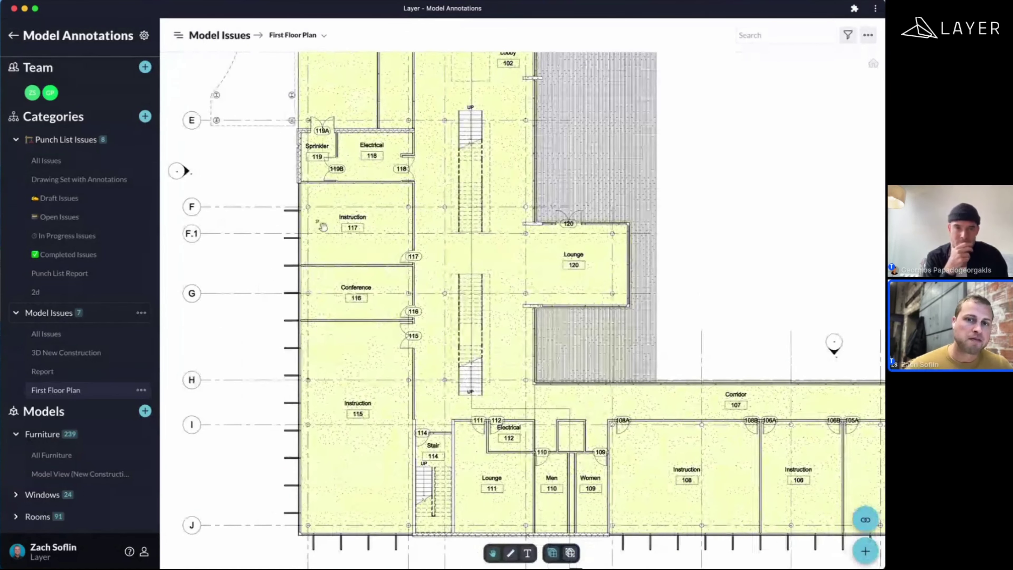
scroll(318, 229, "down", 1)
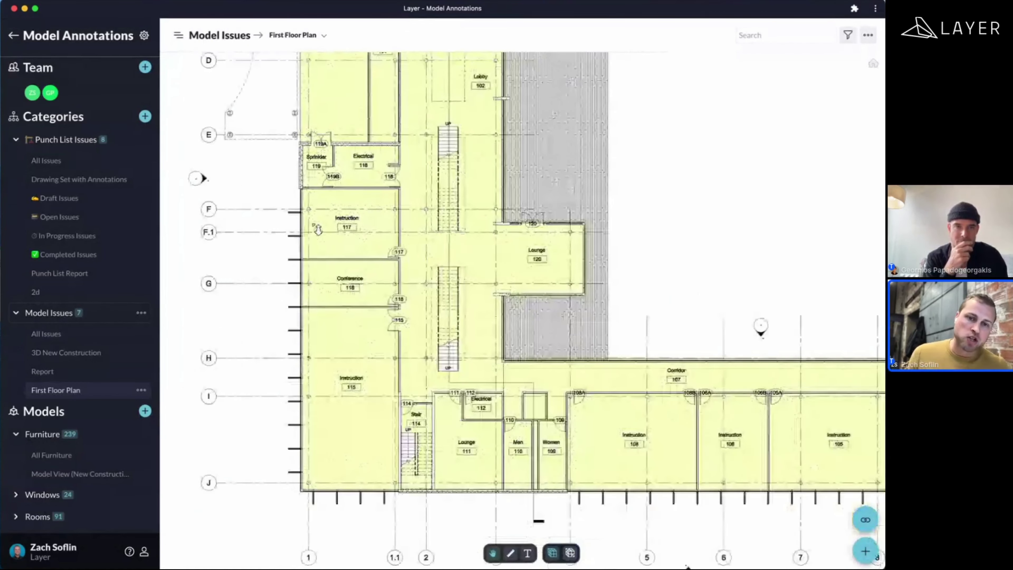
scroll(286, 516, "up", 2)
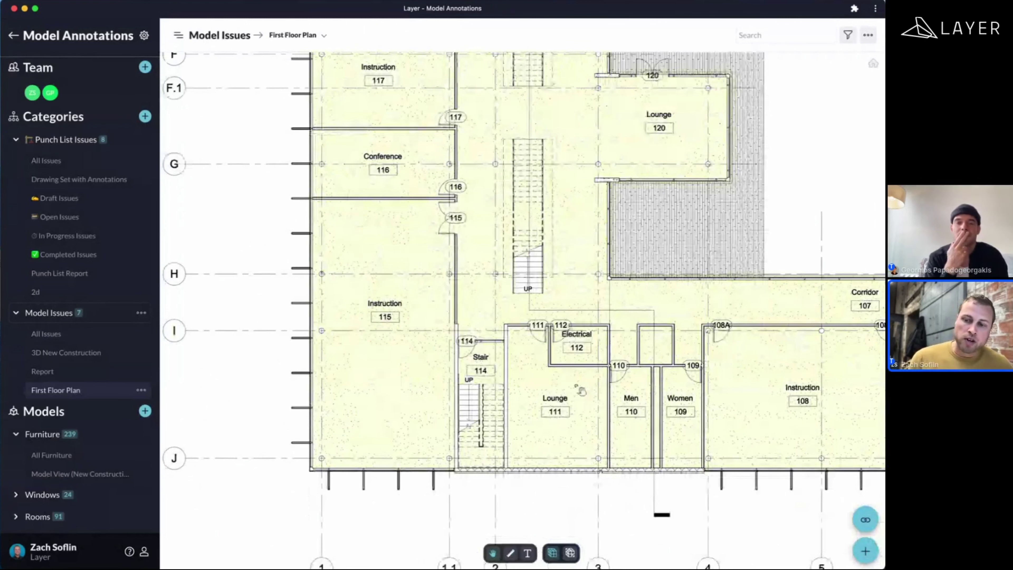
left_click(865, 551)
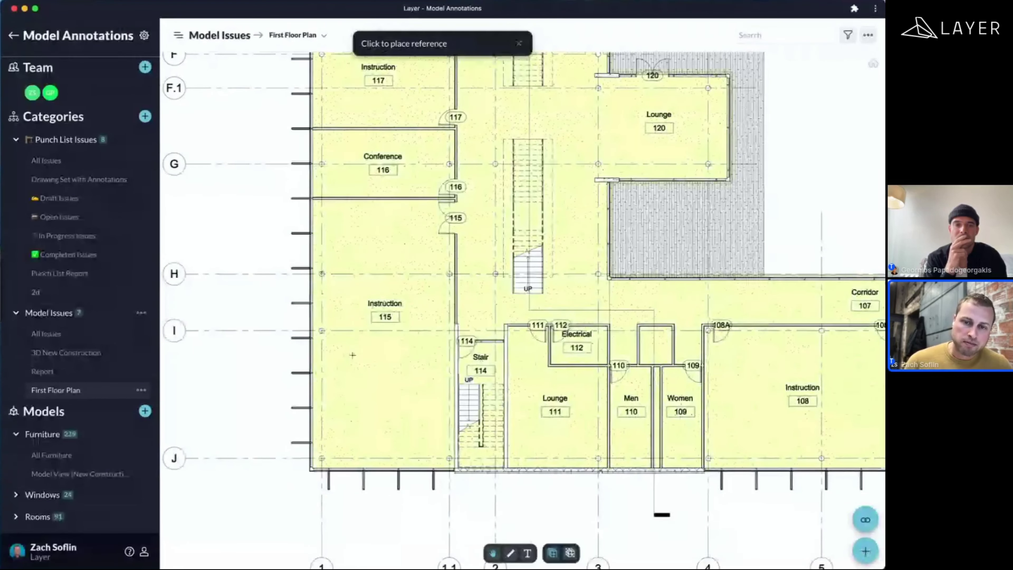
scroll(352, 354, "up", 3)
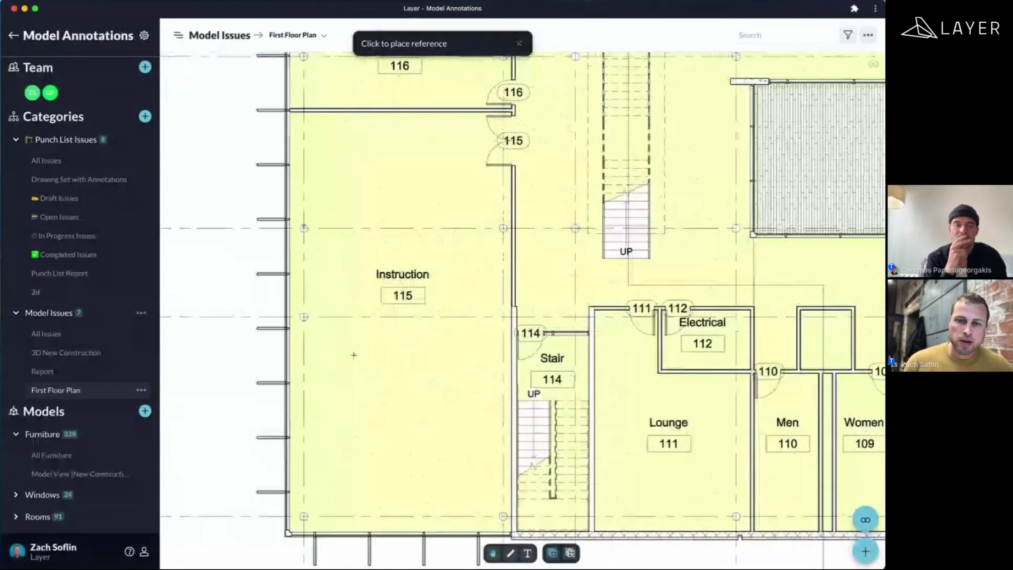
scroll(578, 359, "up", 4)
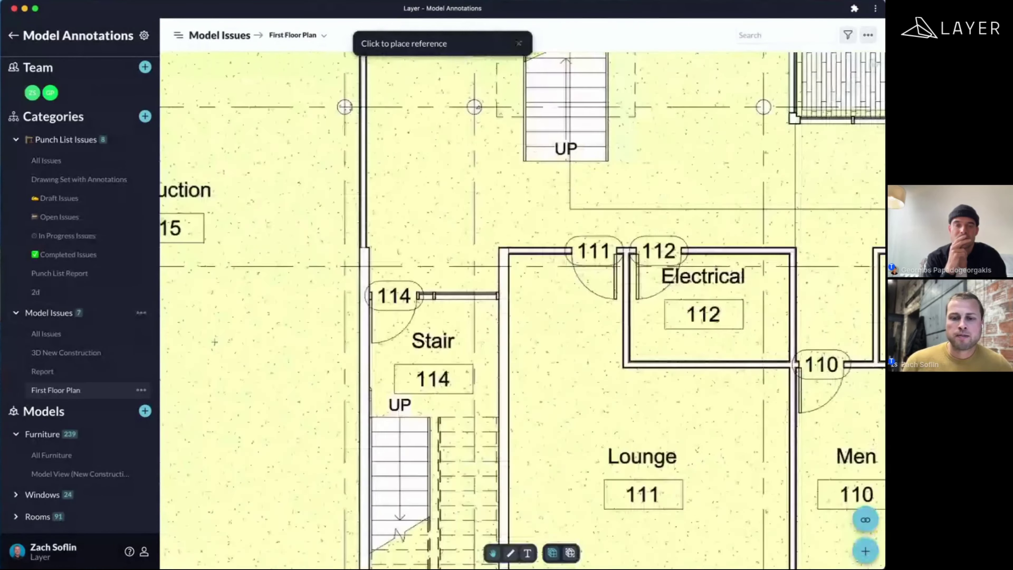
left_click(315, 328)
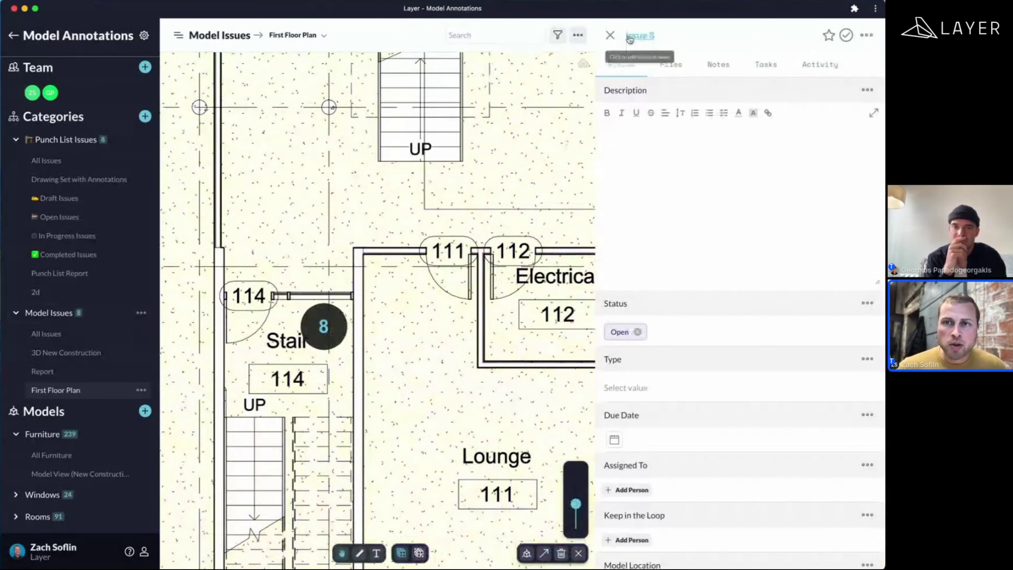
- Enter "Update stair geometry" as the new issue's description
left_click(639, 147)
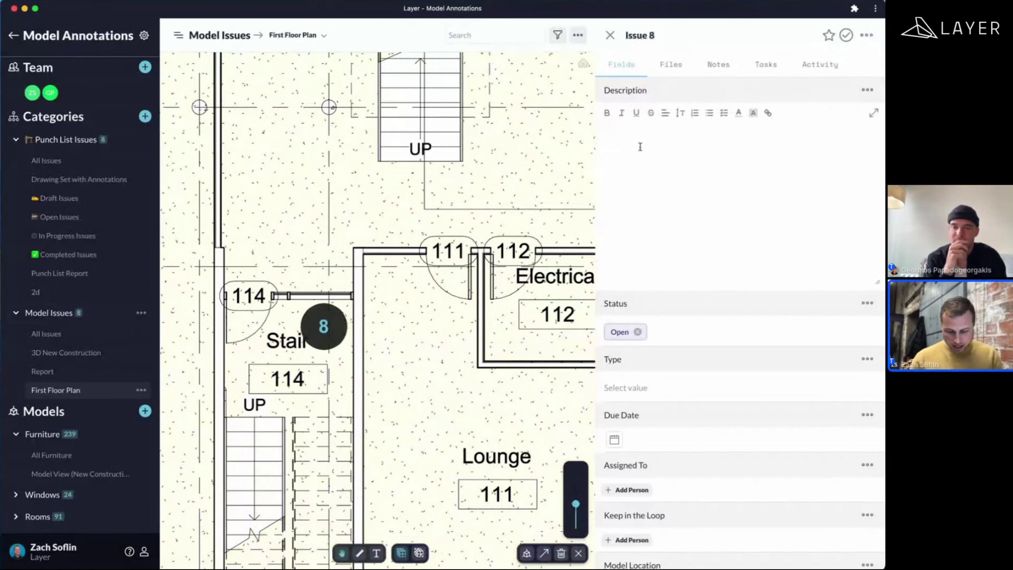
type("Updtae")
key("BackSpace")
key("BackSpace")
key("BackSpace")
type("a")
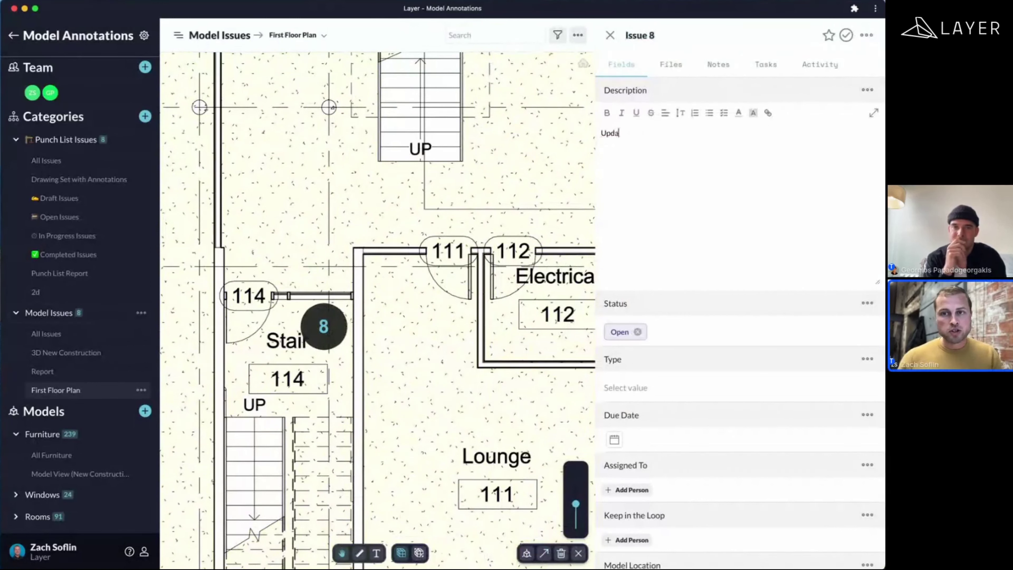
type("te stair geometry")
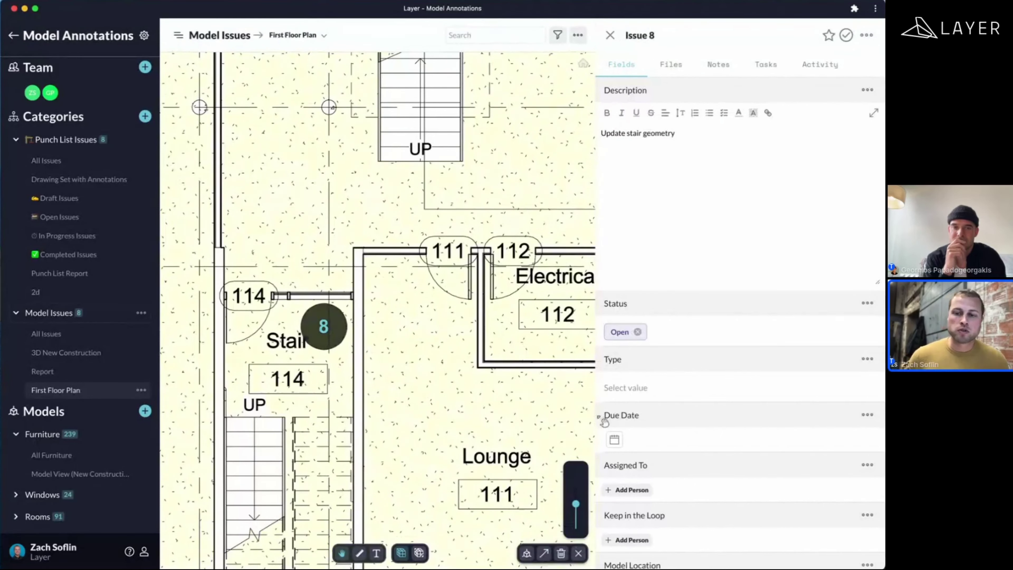
- Set the stair issue's type to Model Clash and its due date to Feb 15, 2023
left_click(623, 379)
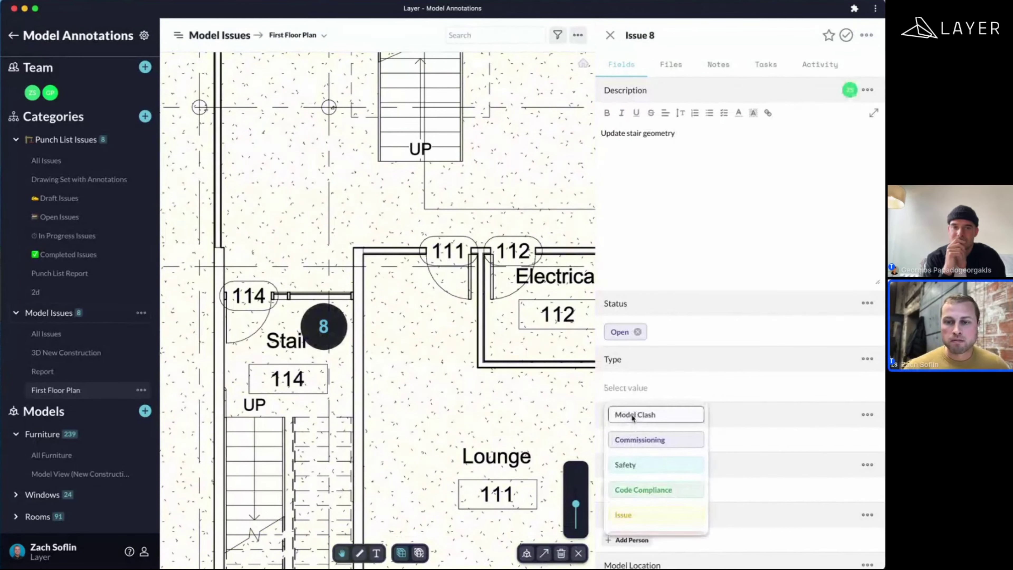
left_click(632, 414)
scroll(685, 433, "down", 1)
left_click(615, 337)
left_click(654, 485)
- Assign the issue to the second listed team member and try to add the first listed one to Keep in the Loop
left_click(634, 385)
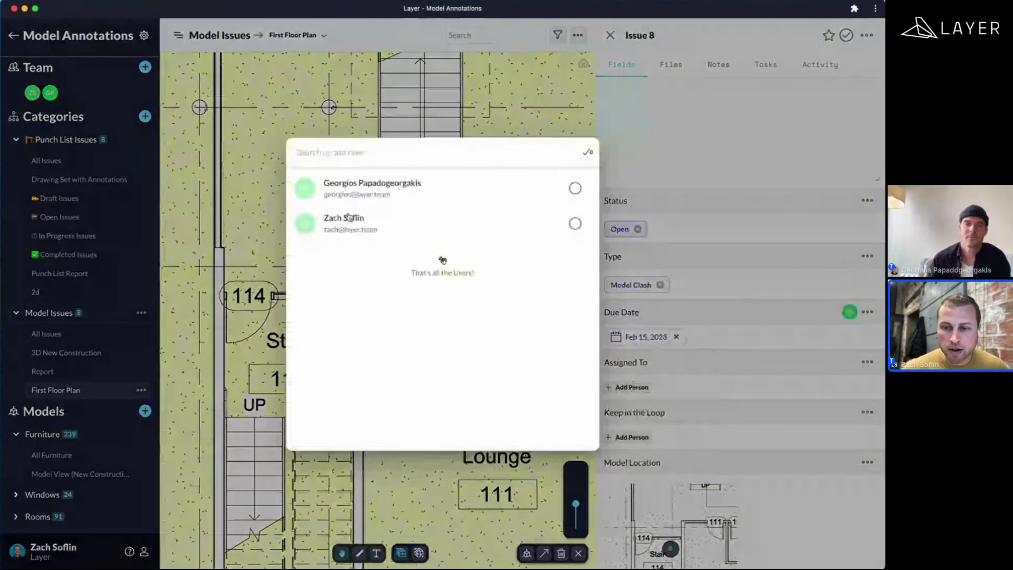
left_click(440, 224)
left_click(627, 447)
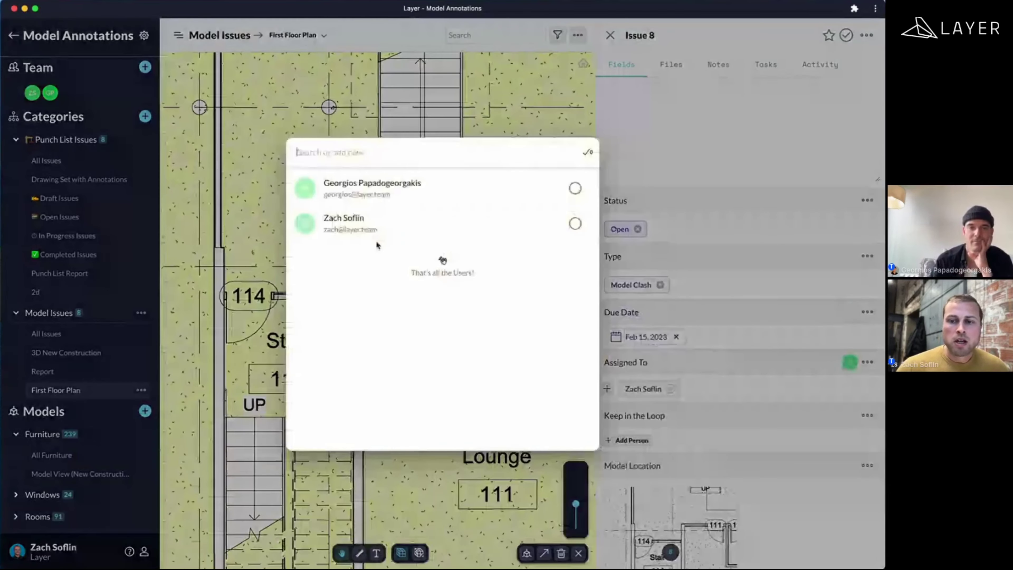
left_click(372, 188)
left_click(747, 303)
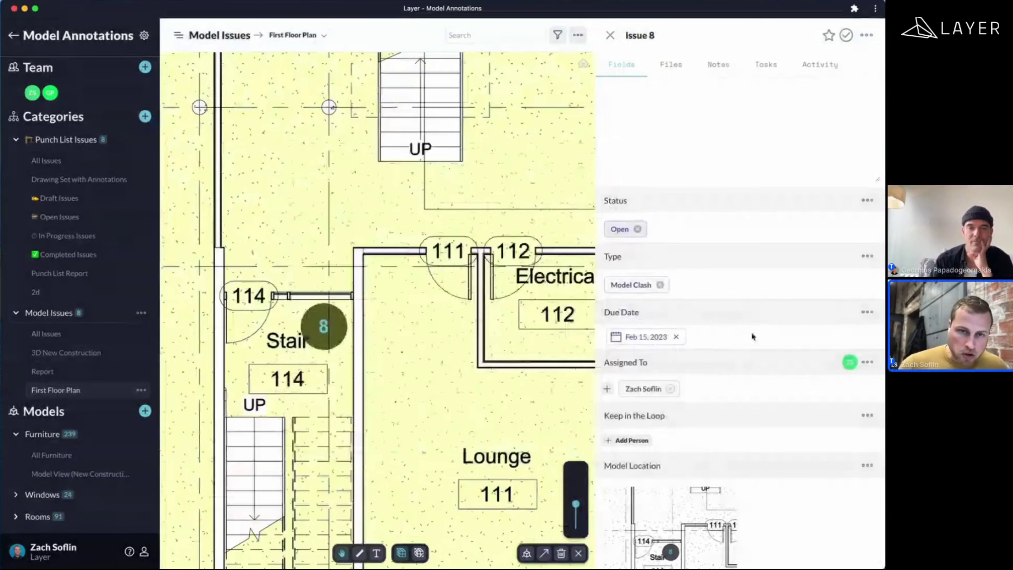
- Return to the stair issue's marker through its Model Location reference and enlarge the marker slightly
scroll(678, 351, "down", 3)
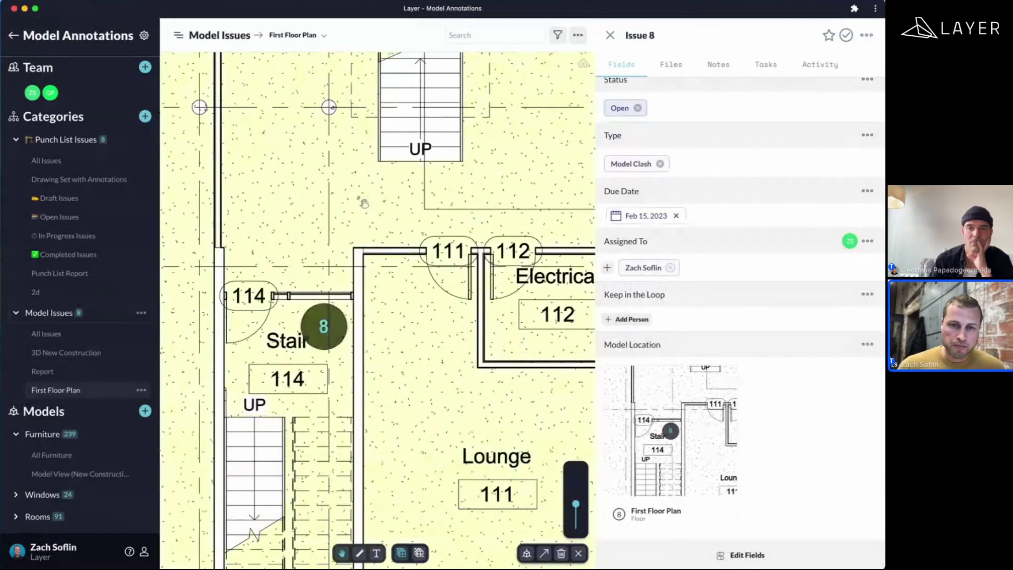
scroll(339, 279, "down", 5)
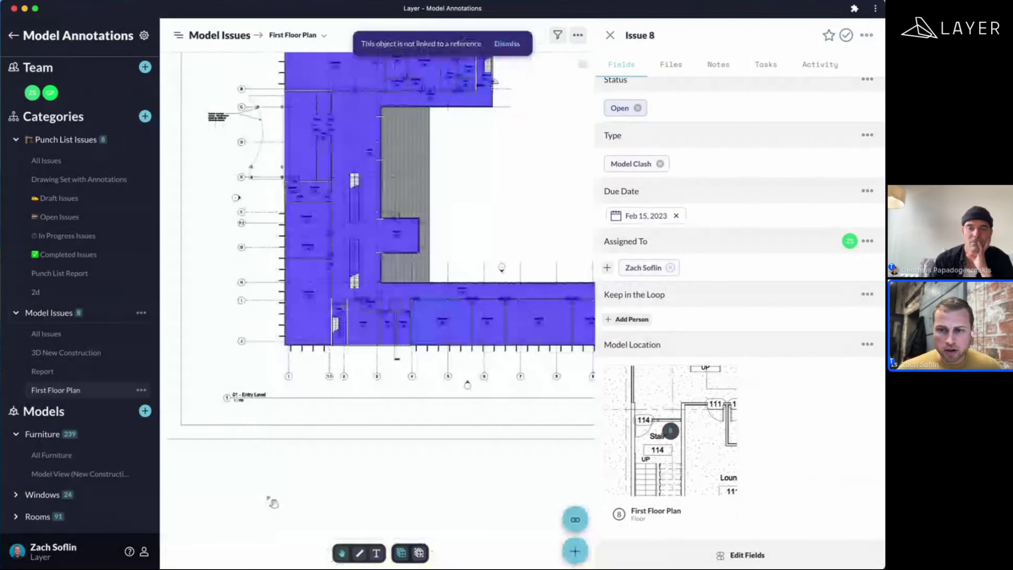
left_click(671, 440)
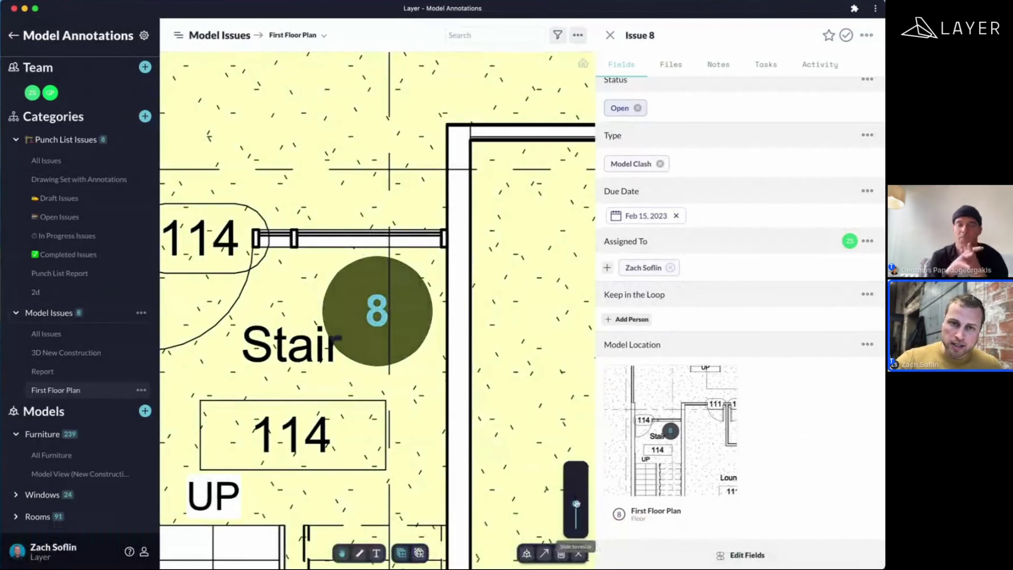
mouse_move(576, 503)
left_mouse_down()
mouse_move(576, 491)
mouse_move(575, 503)
left_mouse_up()
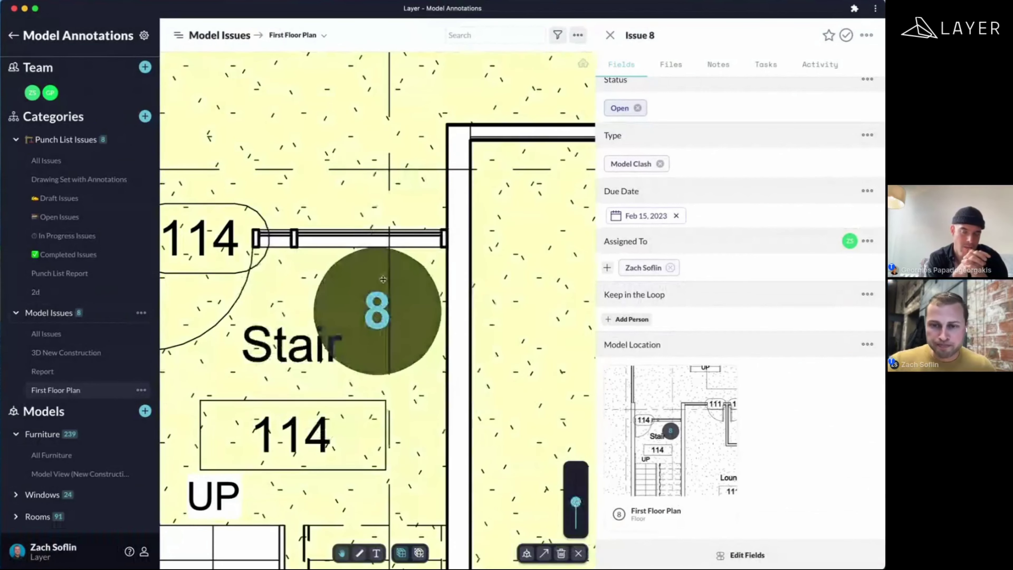
scroll(400, 283, "down", 3)
scroll(319, 339, "down", 5)
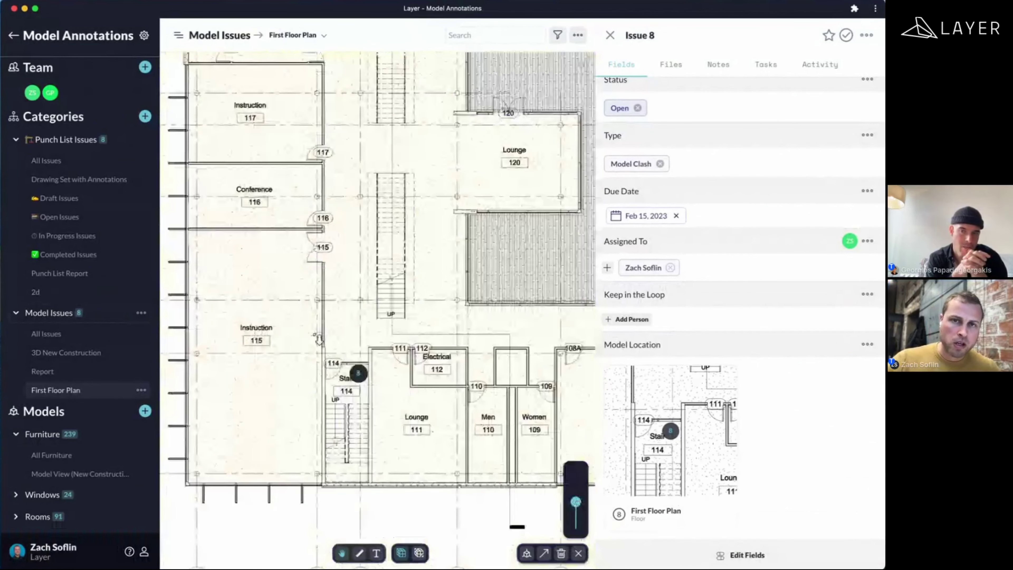
scroll(319, 339, "down", 5)
scroll(274, 442, "down", 2)
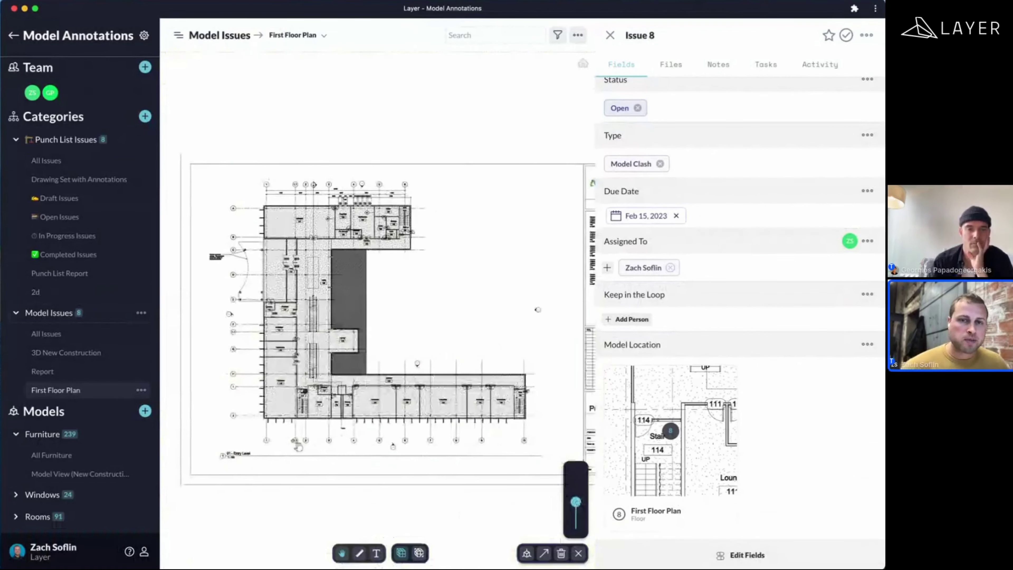
- Add a new issue on the First Floor Plan in Vestibule 101, between doors 101B and 101C
left_click(345, 140)
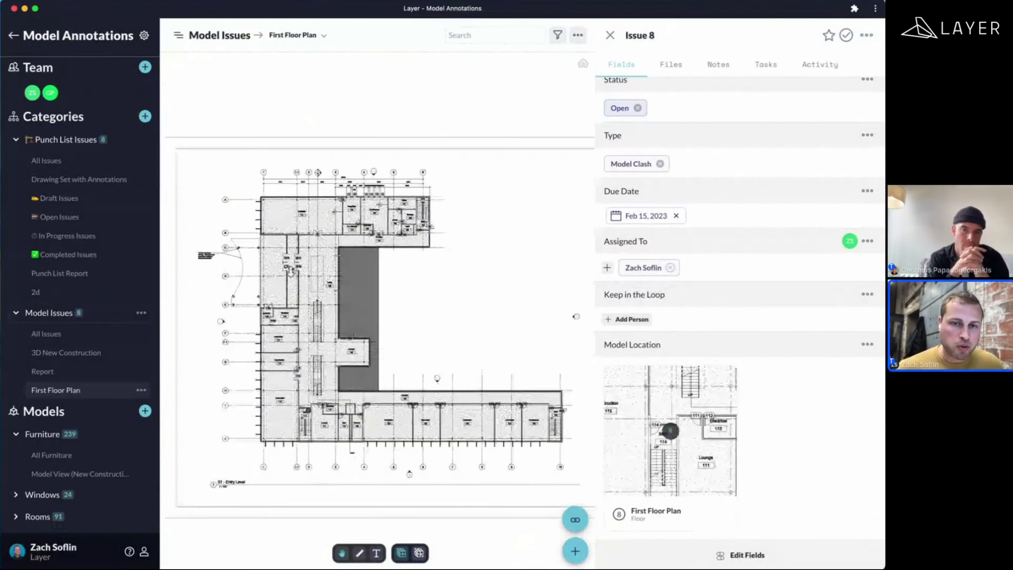
scroll(363, 342, "up", 10)
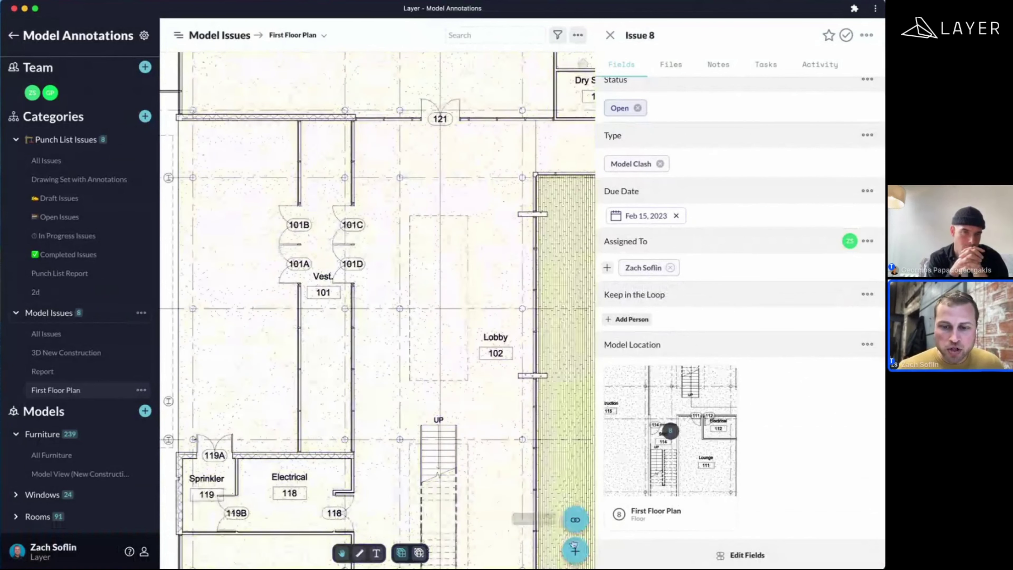
left_click(575, 550)
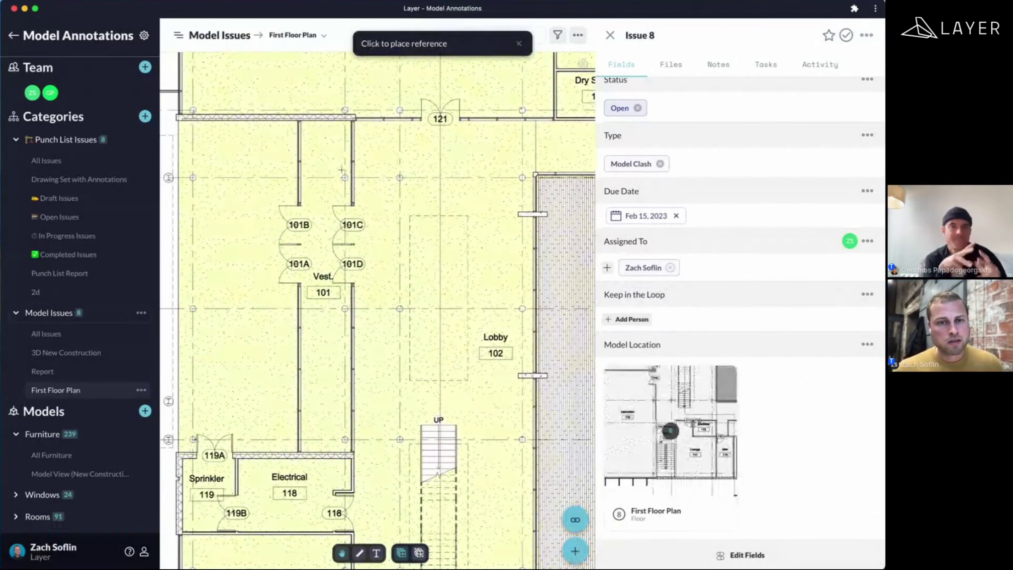
left_click(322, 225)
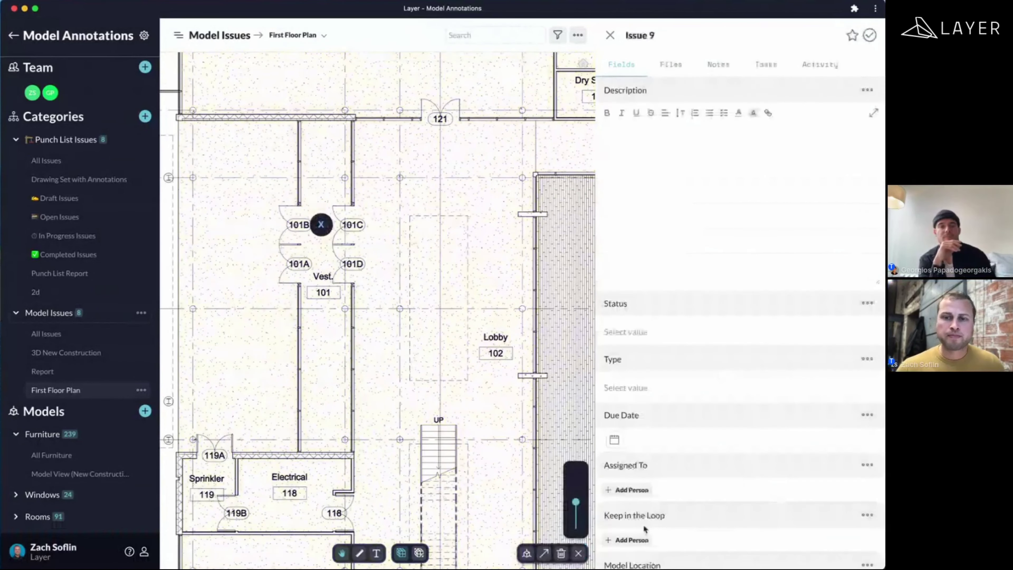
scroll(691, 494, "down", 5)
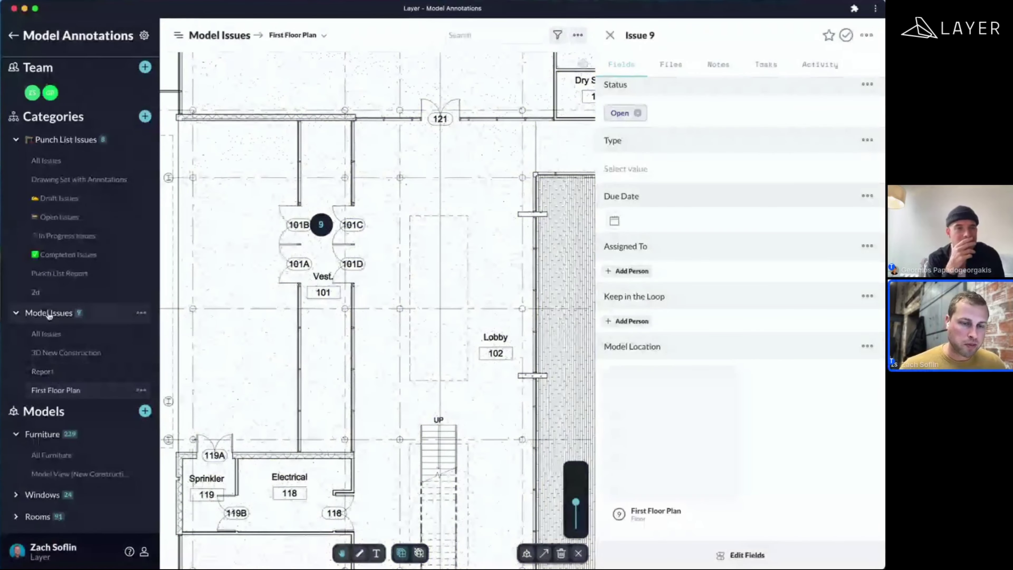
- Open the Model Issues report view and display the page for Issue 8
left_click(43, 377)
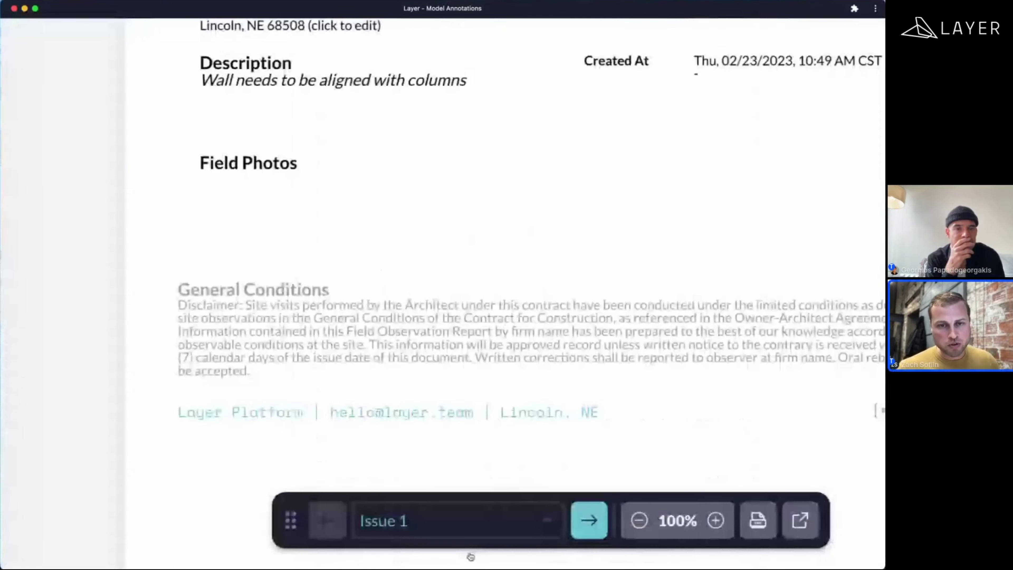
left_click(470, 551)
scroll(468, 310, "down", 5)
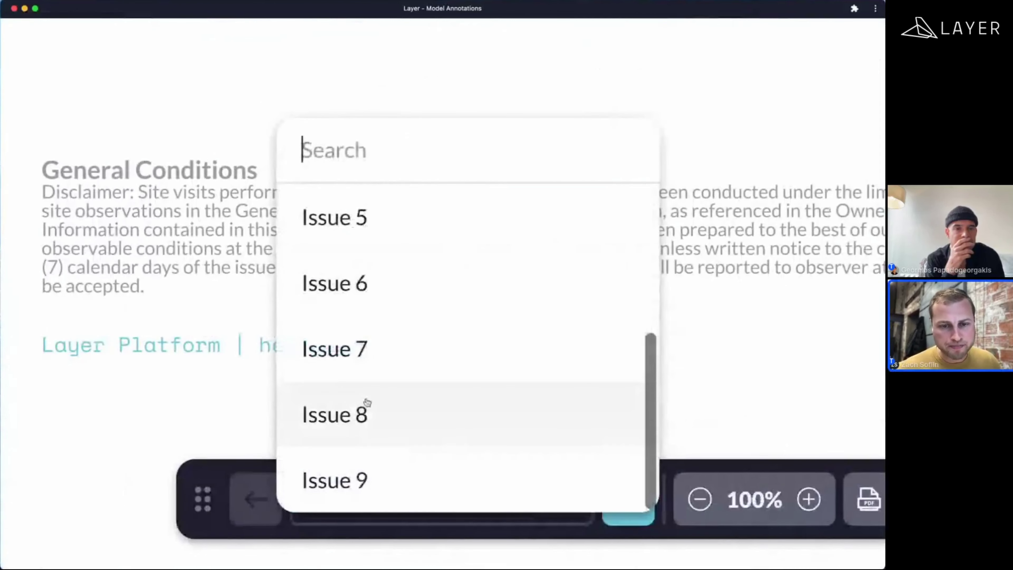
left_click(346, 415)
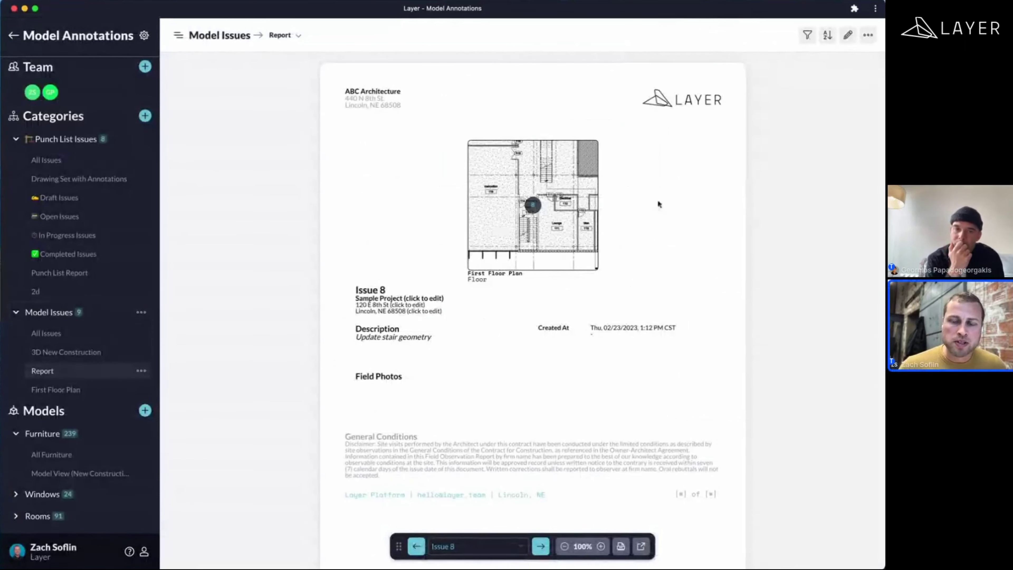
- Enlarge the Issue 8 report to 160% and view the options for exporting it as PDF
left_click(601, 547)
left_click(601, 547)
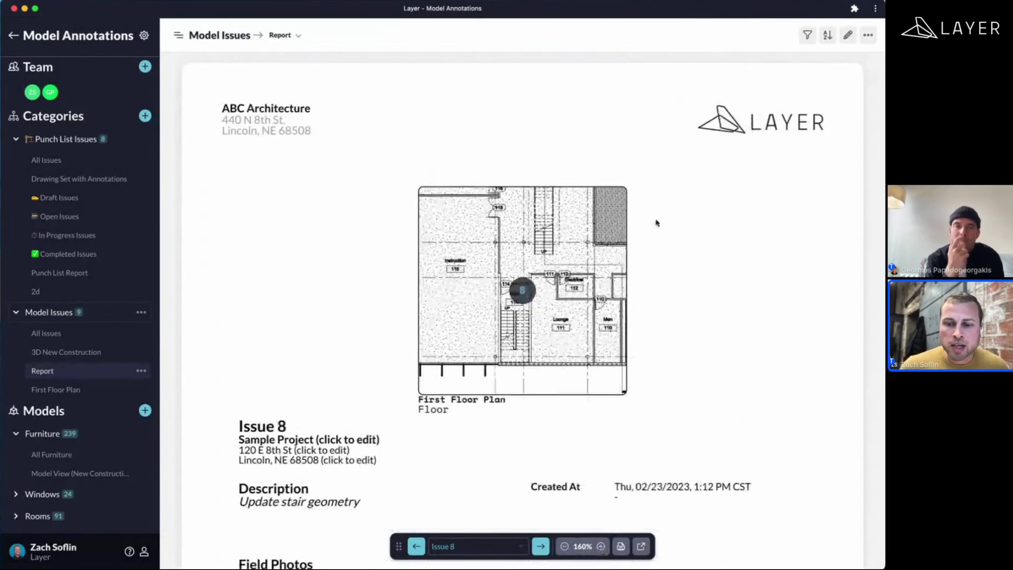
left_click(620, 546)
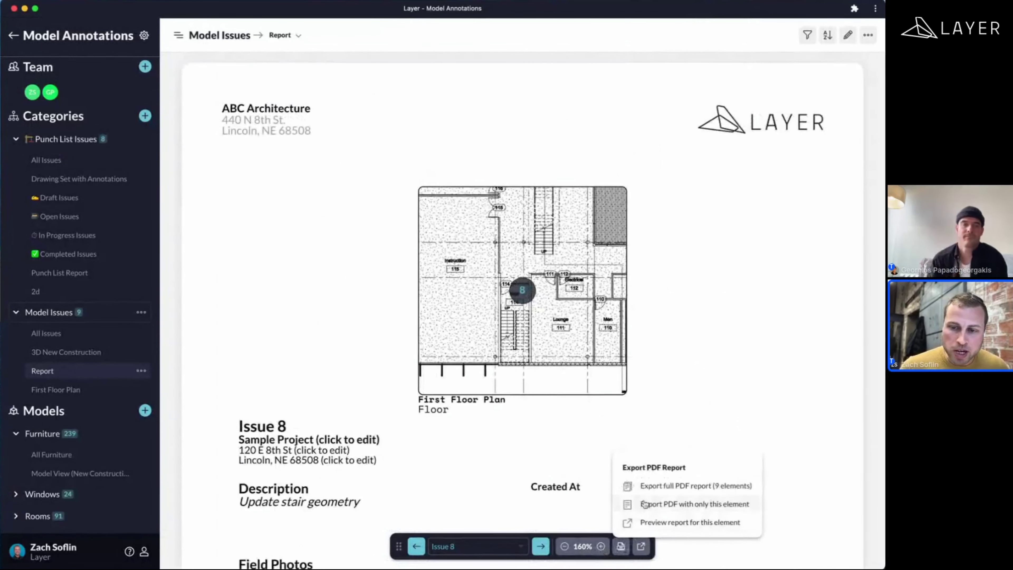
left_click(650, 485)
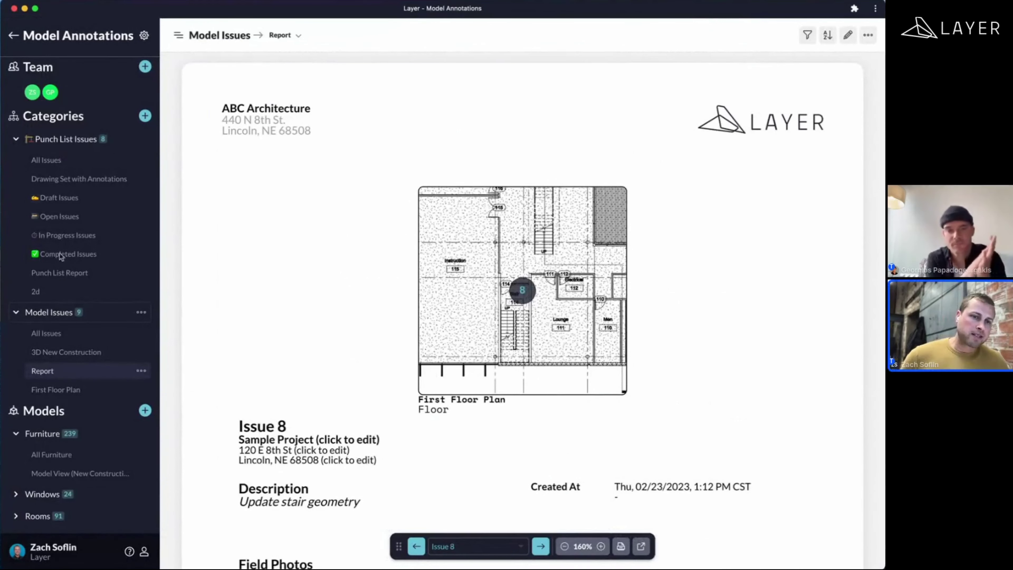
- Set up a report export from the 3D New Construction view of Model Issues with XLSX as the file format
left_click(43, 333)
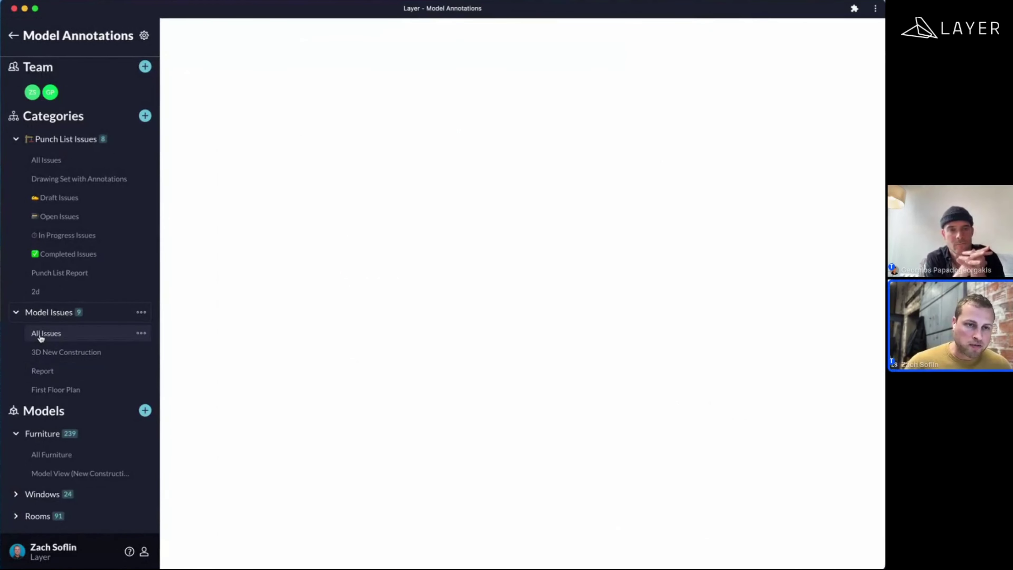
left_click(49, 353)
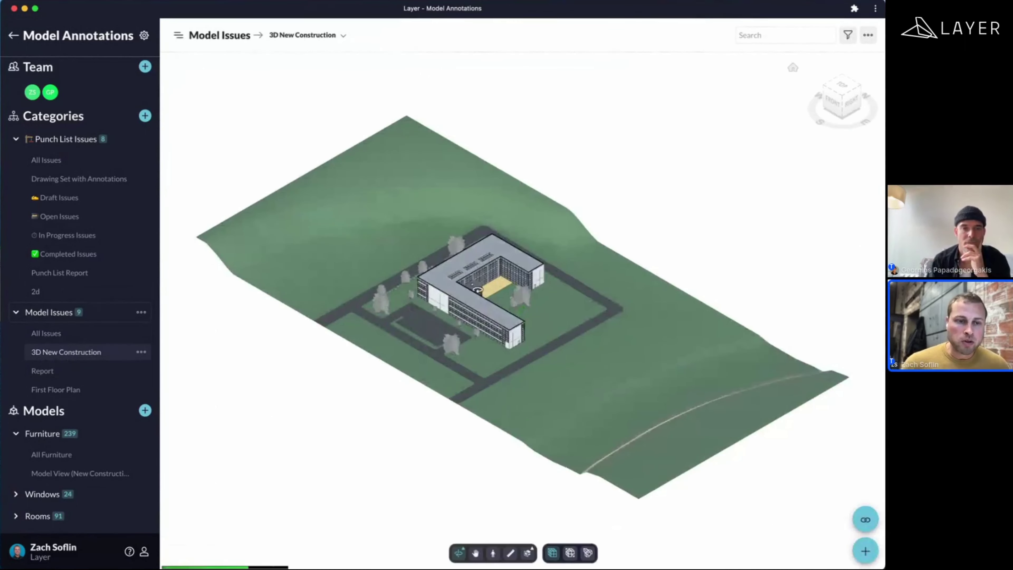
scroll(477, 290, "up", 5)
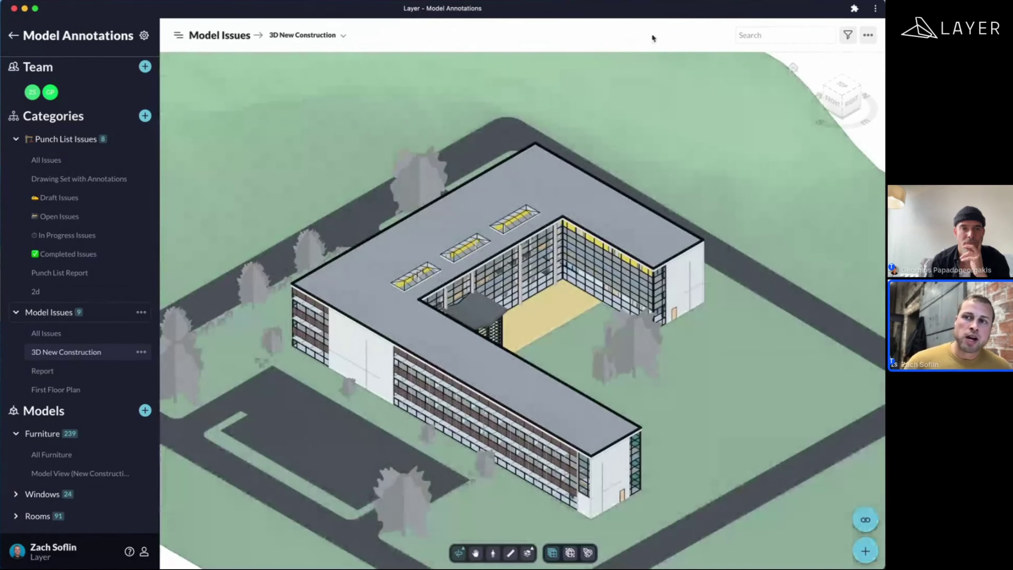
left_click(871, 36)
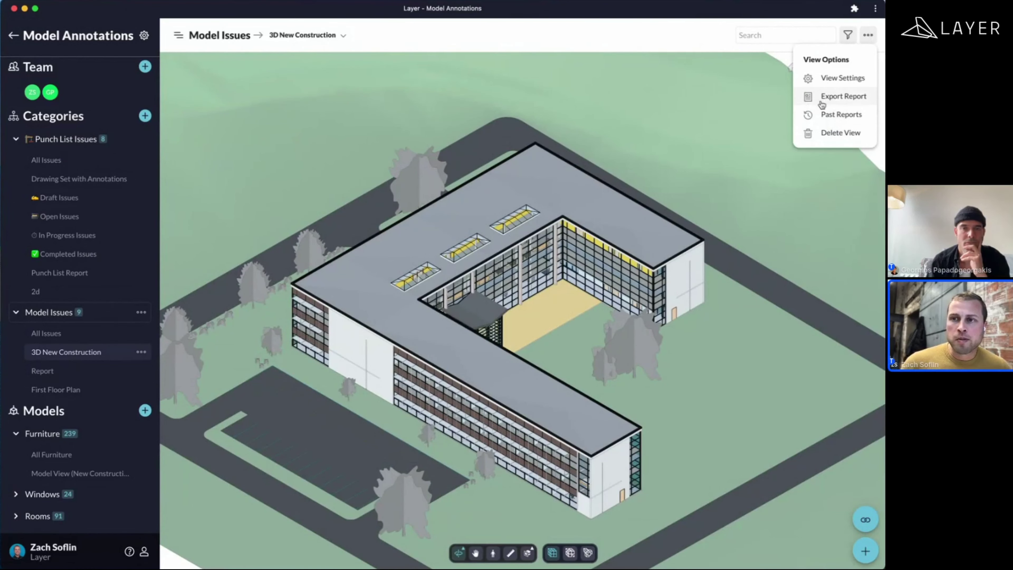
left_click(830, 100)
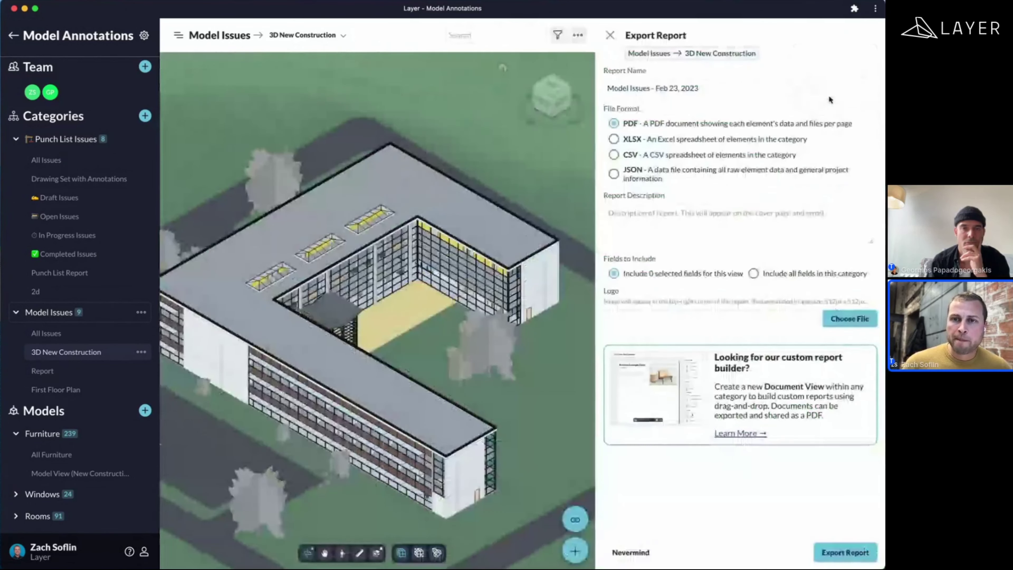
left_click(610, 139)
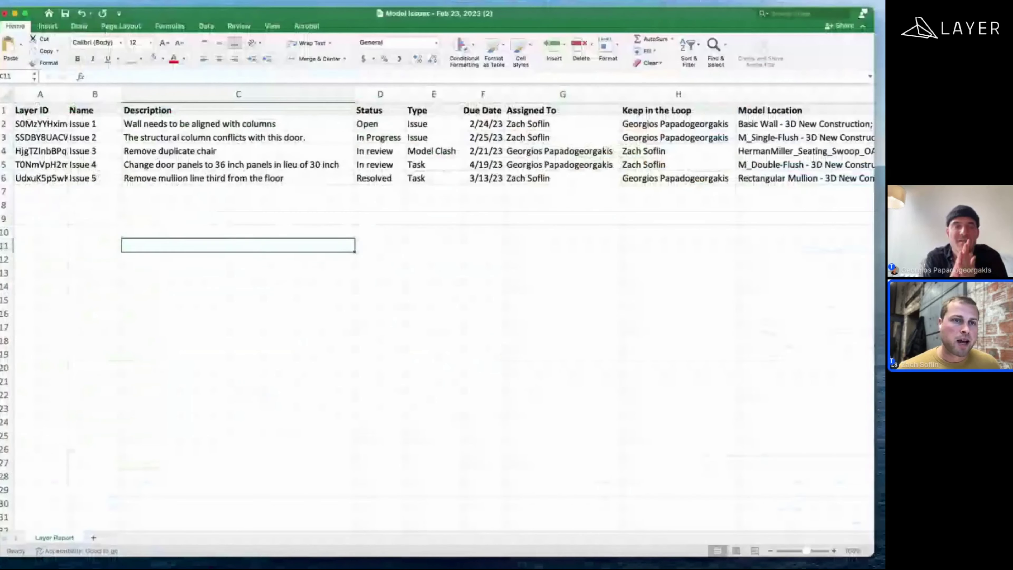
- Examine the issue rows and Model View Coordinates column in the exported Excel sheet, and return to Layer
left_click(225, 164)
scroll(235, 138, "right", 5)
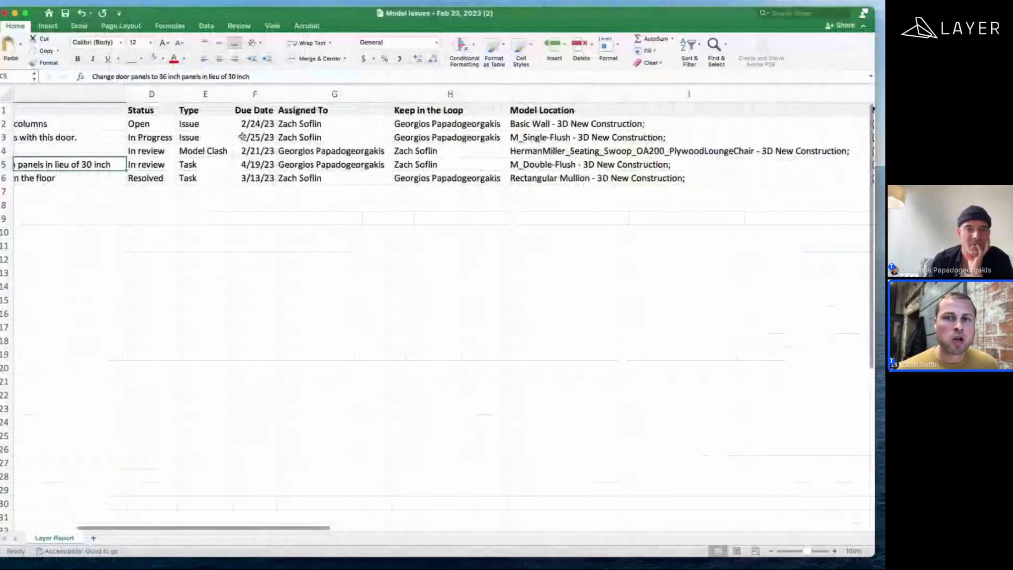
scroll(242, 136, "right", 5)
scroll(242, 137, "right", 2)
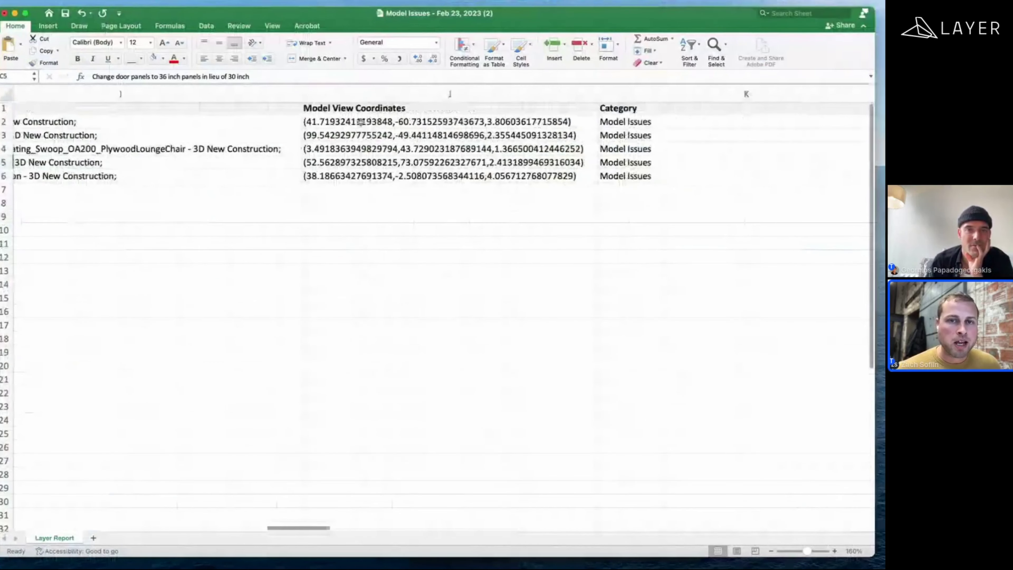
left_click_drag(370, 123, 389, 174)
left_click(374, 122)
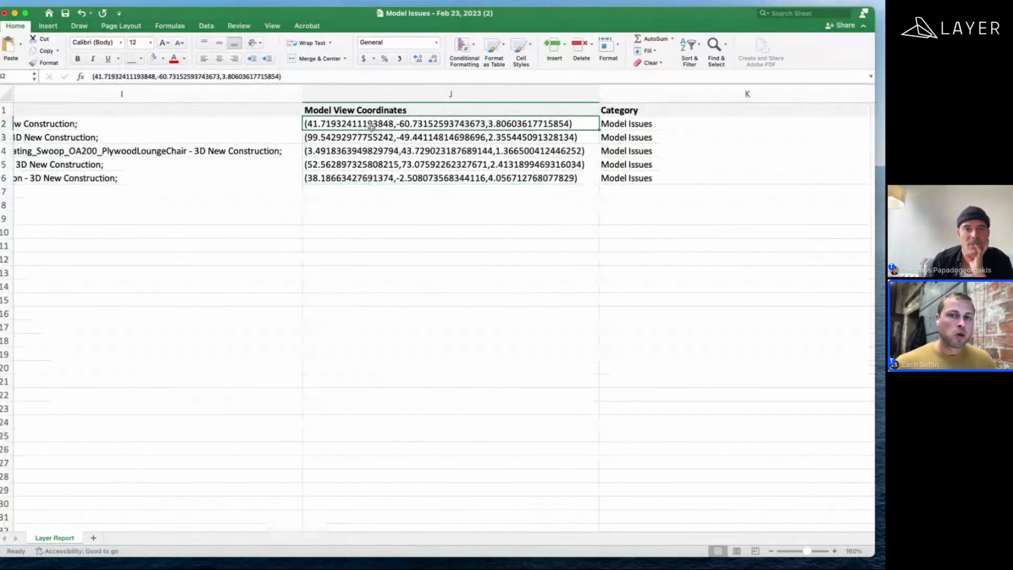
left_click(370, 137)
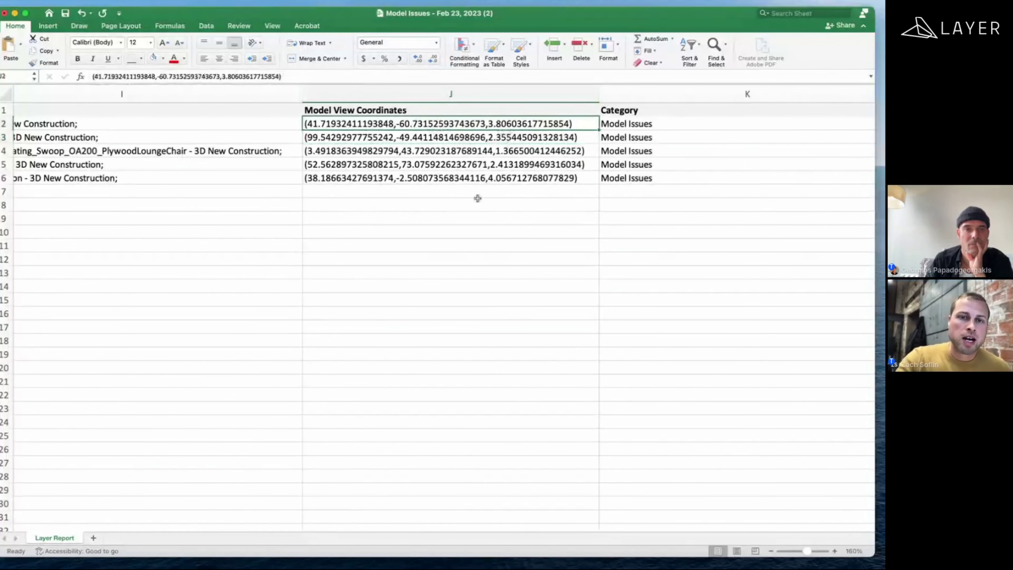
scroll(476, 196, "left", 10)
key("super+Tab")
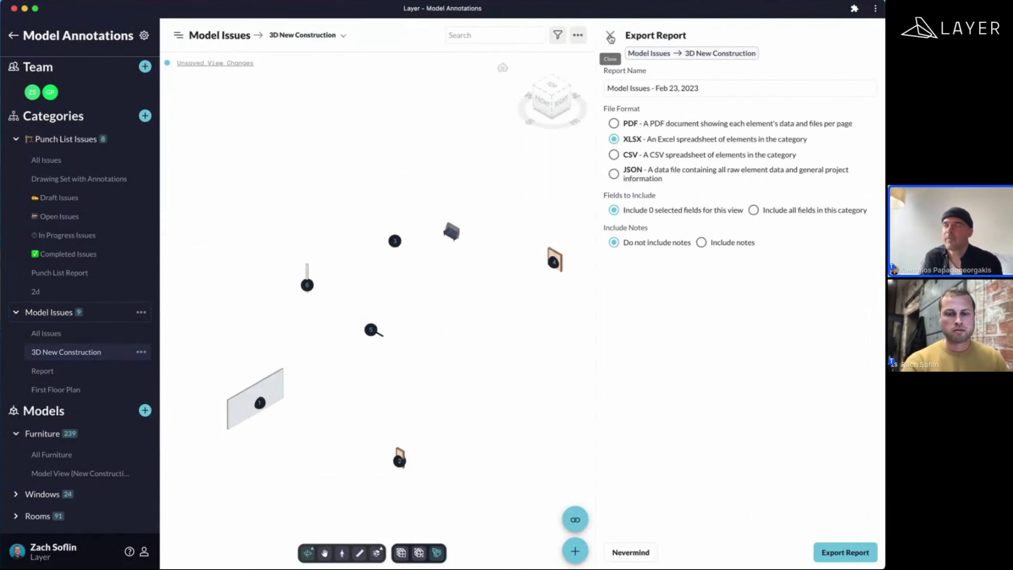
- Close the report export and show the rest of the 3D model ghosted around the issue elements
left_click(436, 553)
key("Escape")
left_click(587, 555)
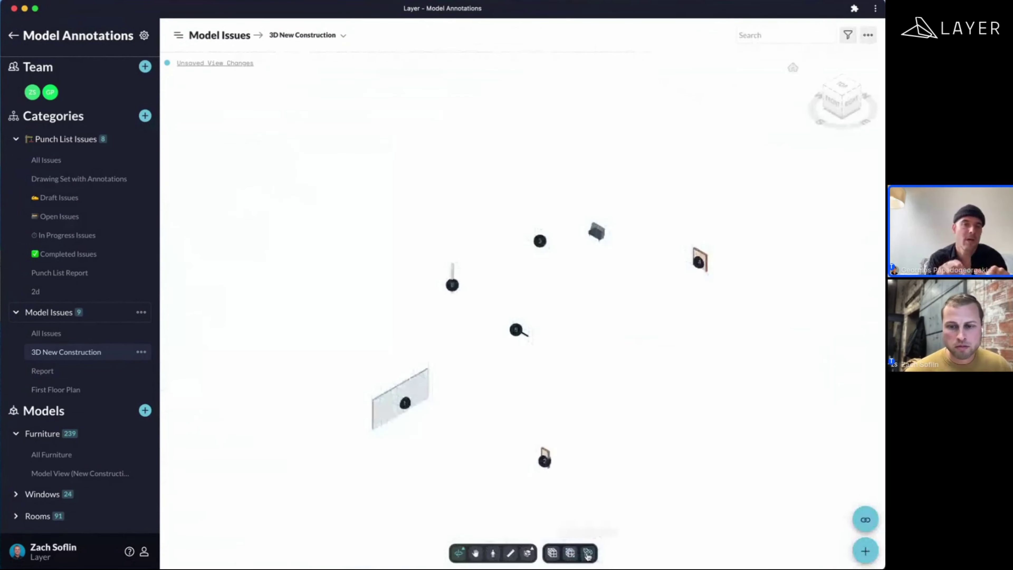
left_click(571, 553)
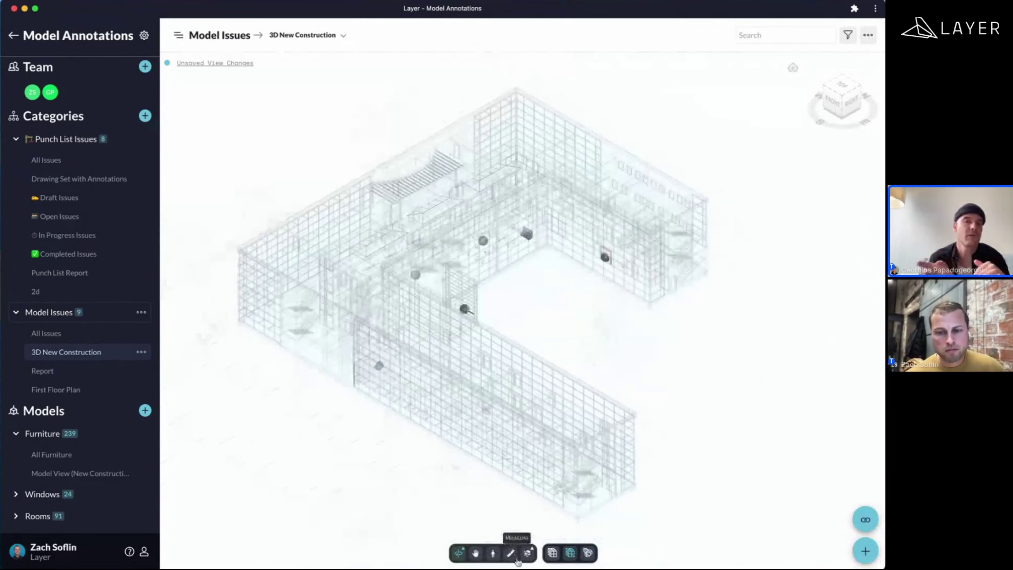
- Cut the building open at first-floor level with a Z section plane and display the full model in solid view
left_click(528, 554)
left_click(528, 514)
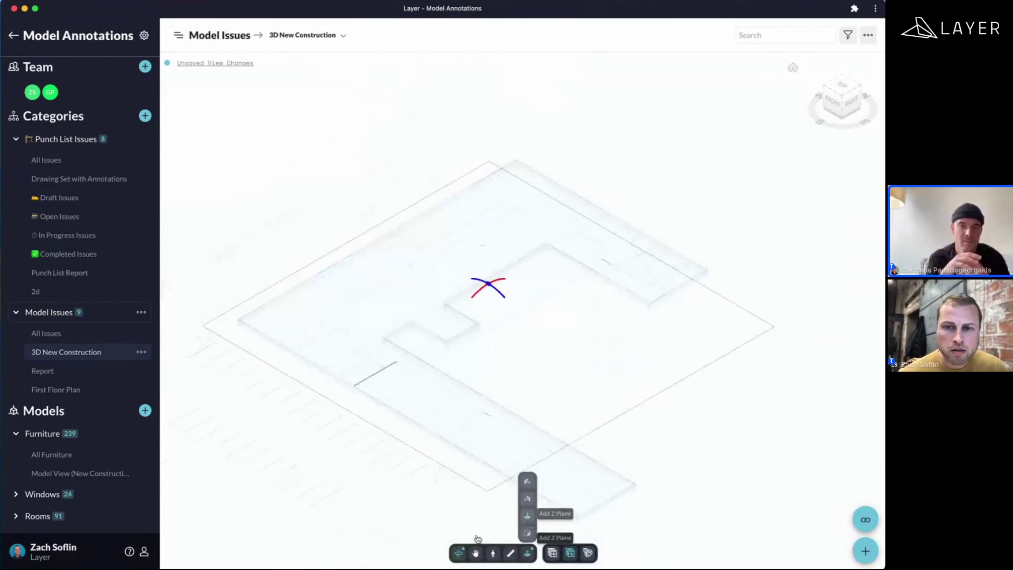
left_click_drag(487, 316, 486, 290)
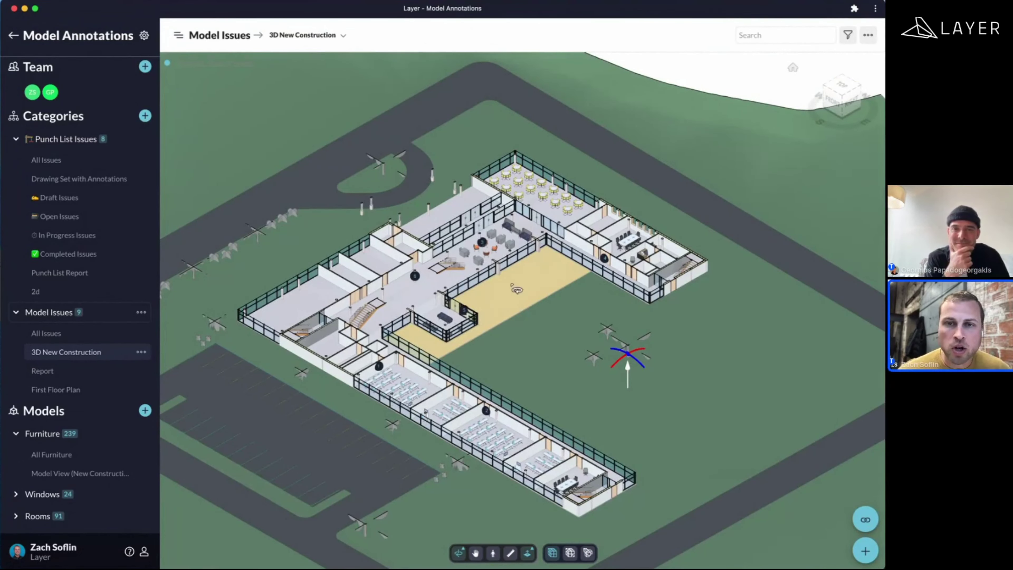
scroll(594, 313, "up", 3)
scroll(595, 313, "down", 3)
scroll(484, 326, "up", 3)
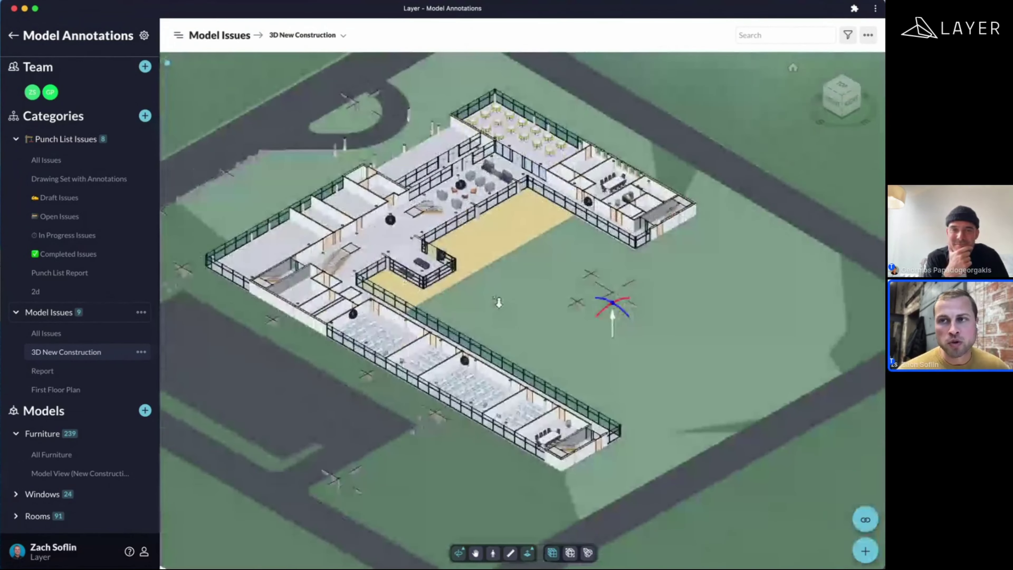
- Add a Model Issues filter where Status contains In review
left_click(847, 35)
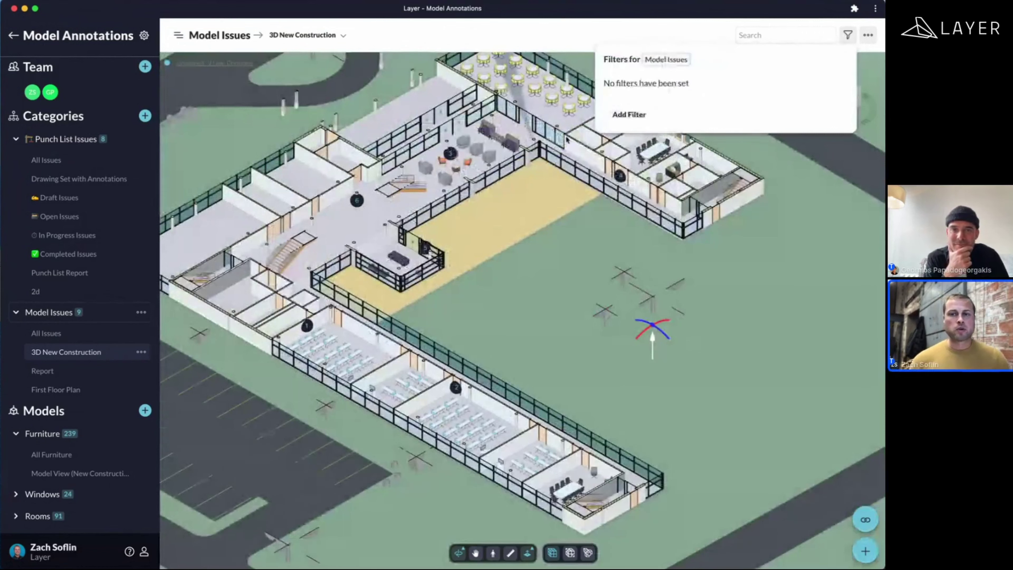
left_click(619, 115)
left_click(664, 84)
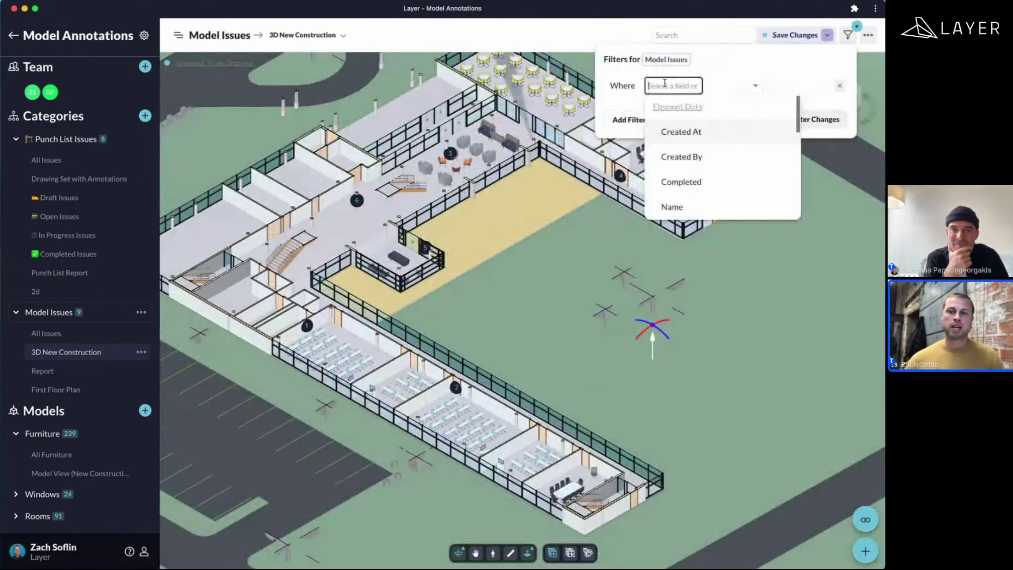
type("stat")
key("Return")
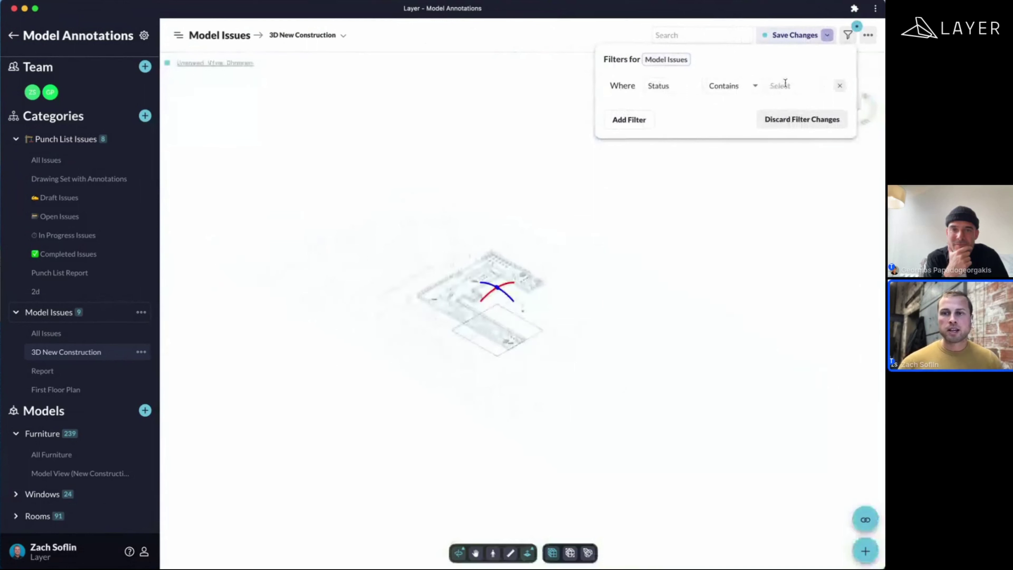
left_click(785, 84)
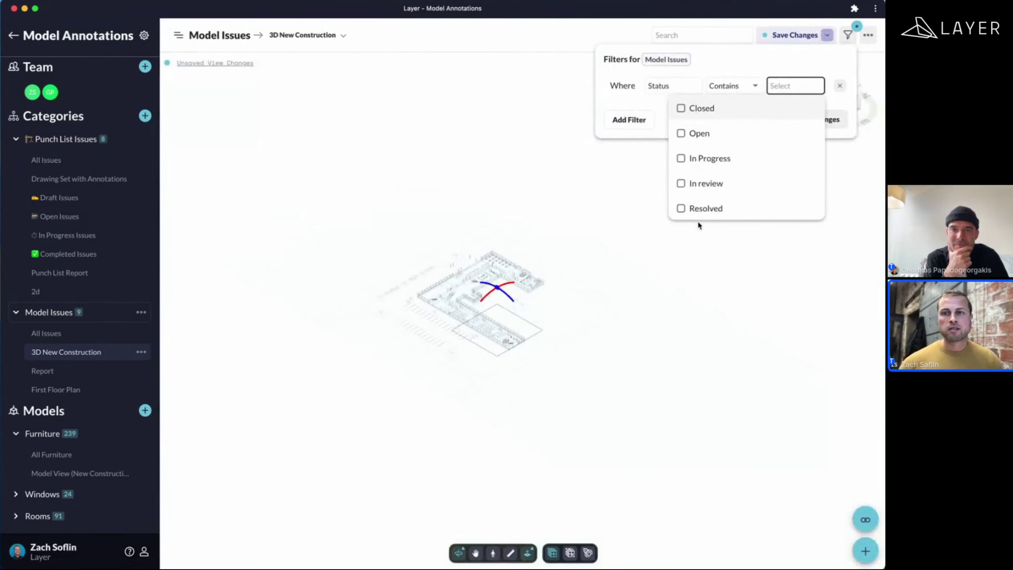
left_click(680, 184)
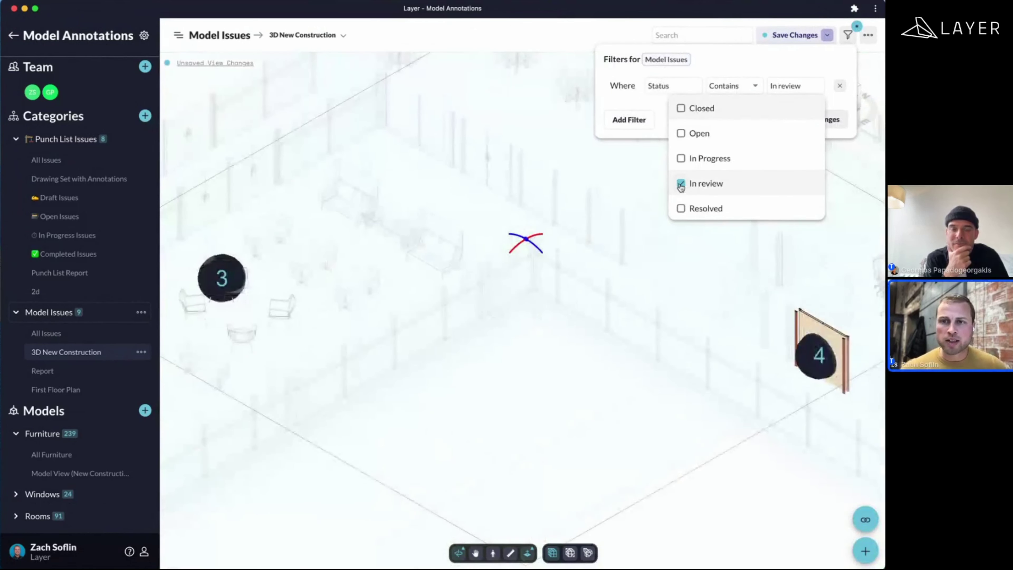
- Switch the Status filter's value in turn to In Progress, Open and finally Resolved
left_click(681, 184)
left_click(681, 159)
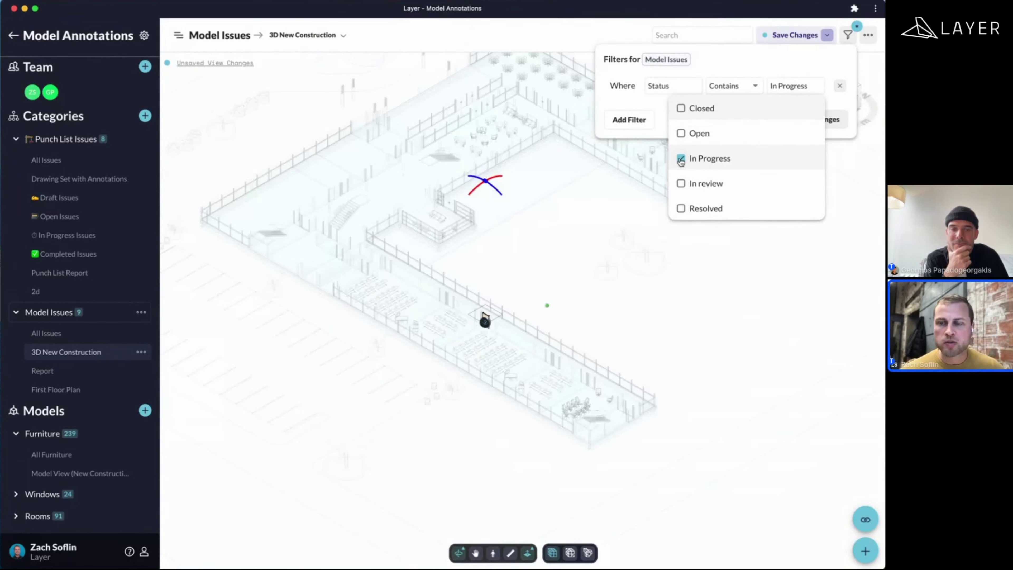
left_click(681, 159)
left_click(681, 134)
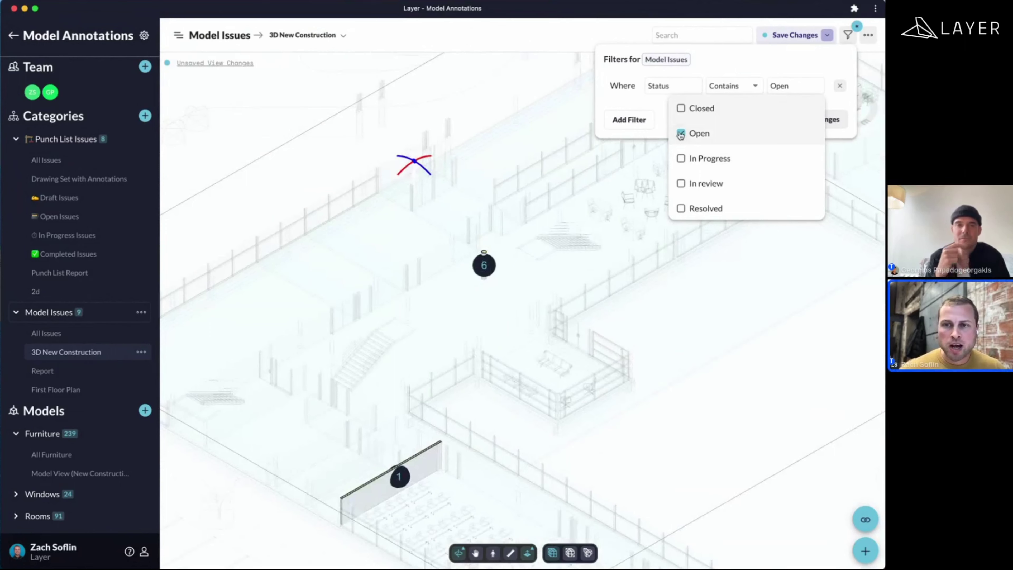
left_click(680, 134)
left_click(681, 209)
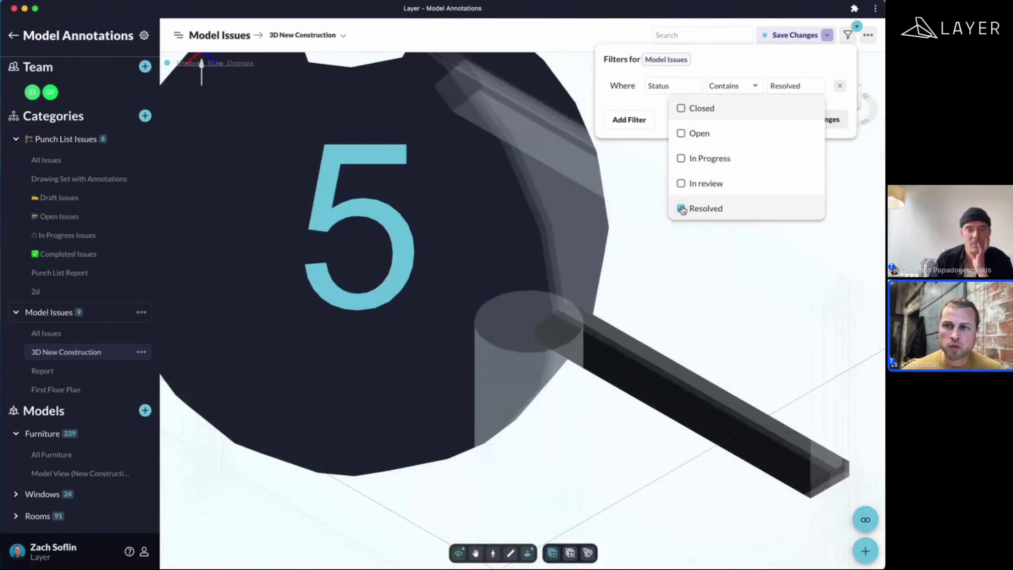
- Add In review, In Progress and Open to the Status filter alongside Resolved and close the value list
left_click(681, 183)
left_click(681, 159)
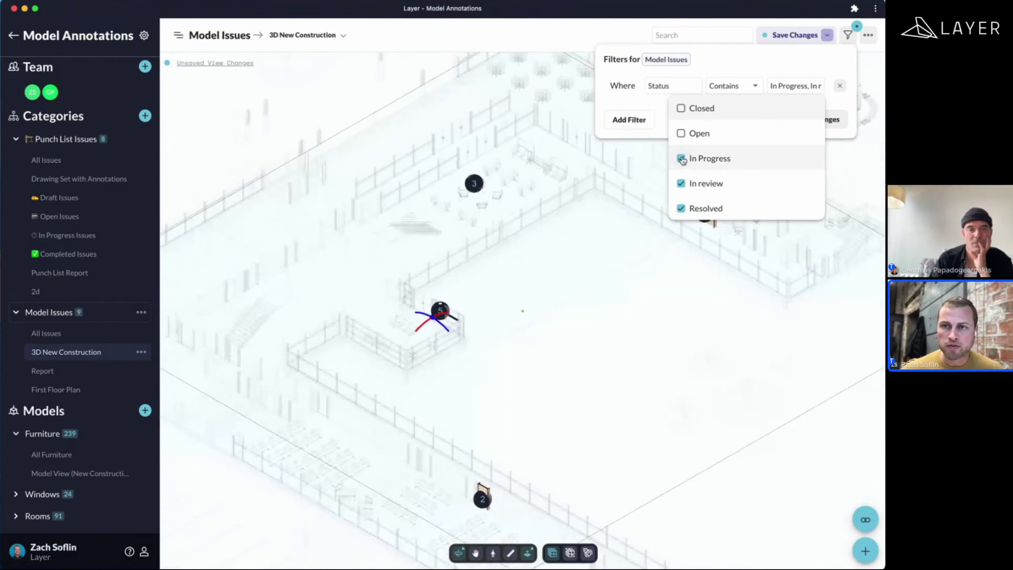
left_click(680, 134)
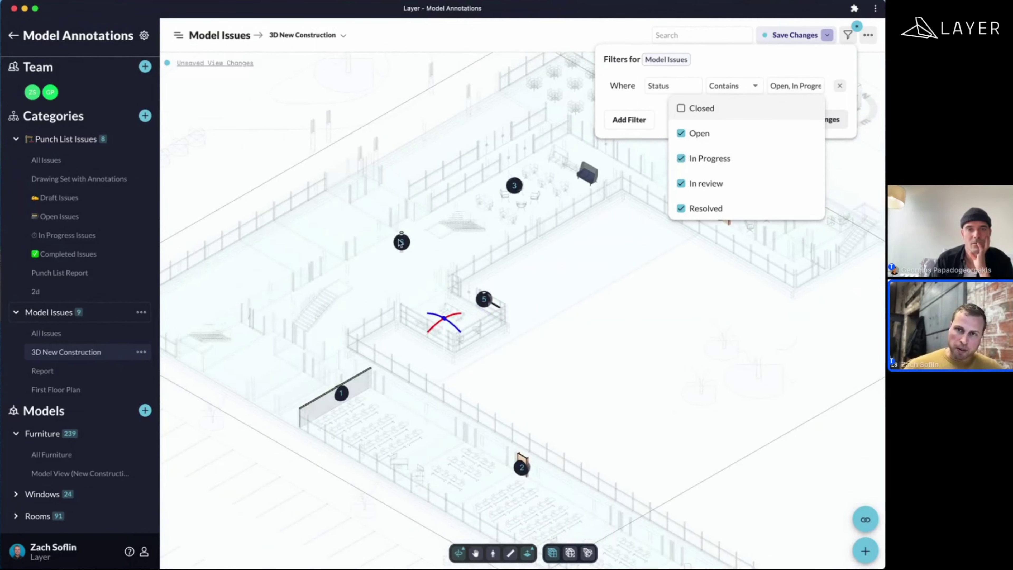
left_click(597, 169)
- Open the details of the issue attached to the dark blue sofa, close them and keep the sofa selected
scroll(597, 170, "up", 10)
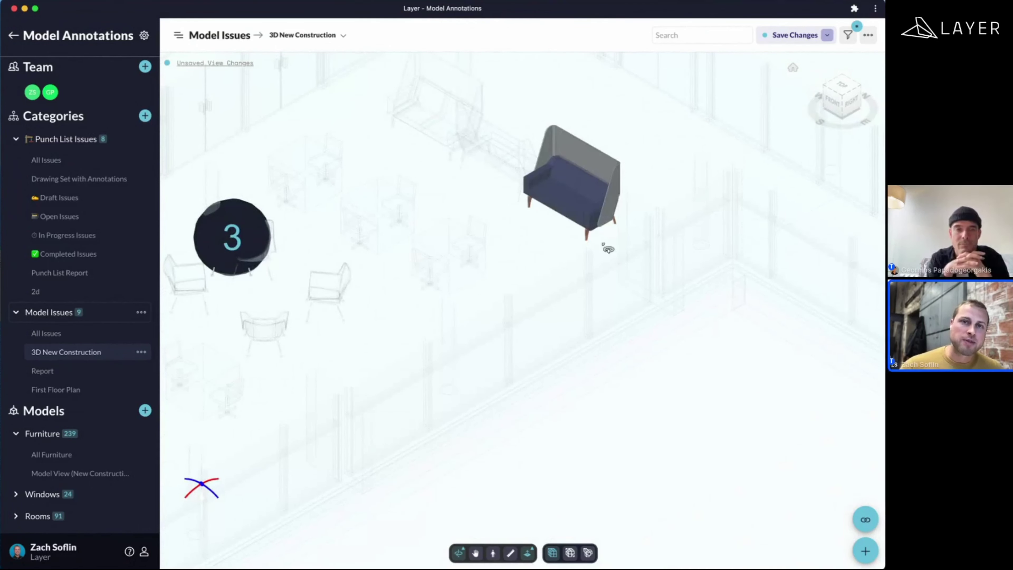
left_click(560, 188)
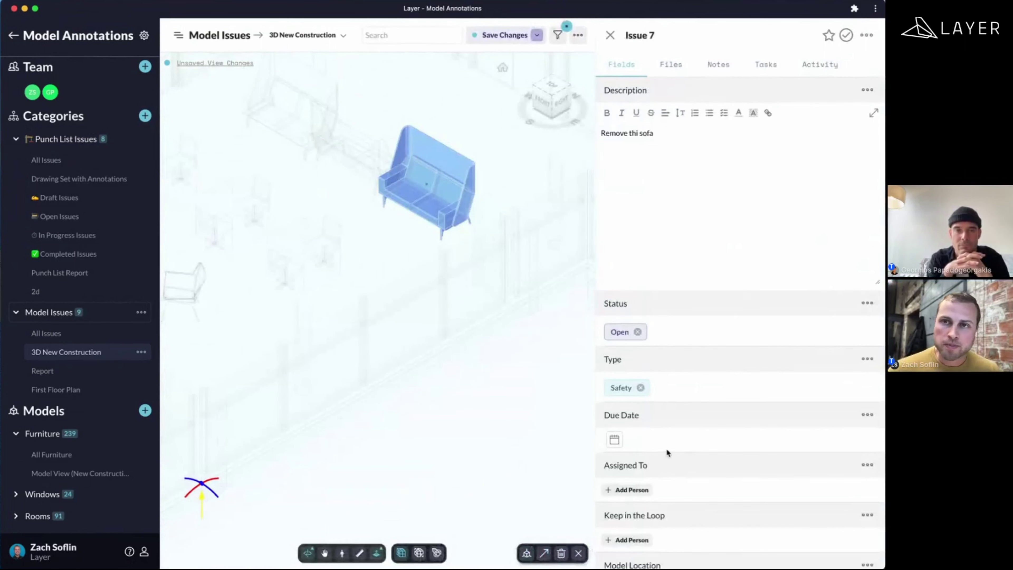
left_click(609, 35)
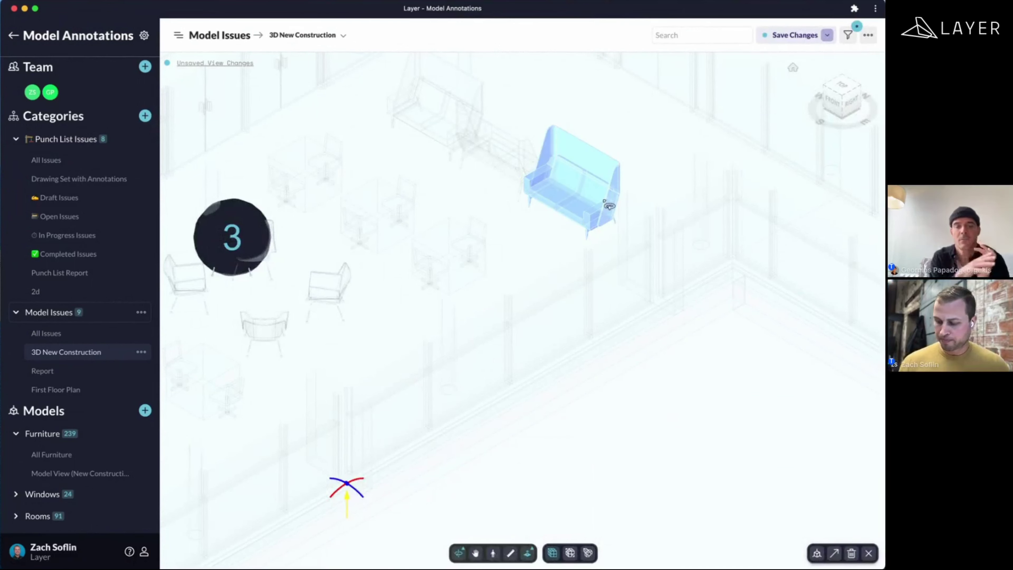
left_click(617, 187)
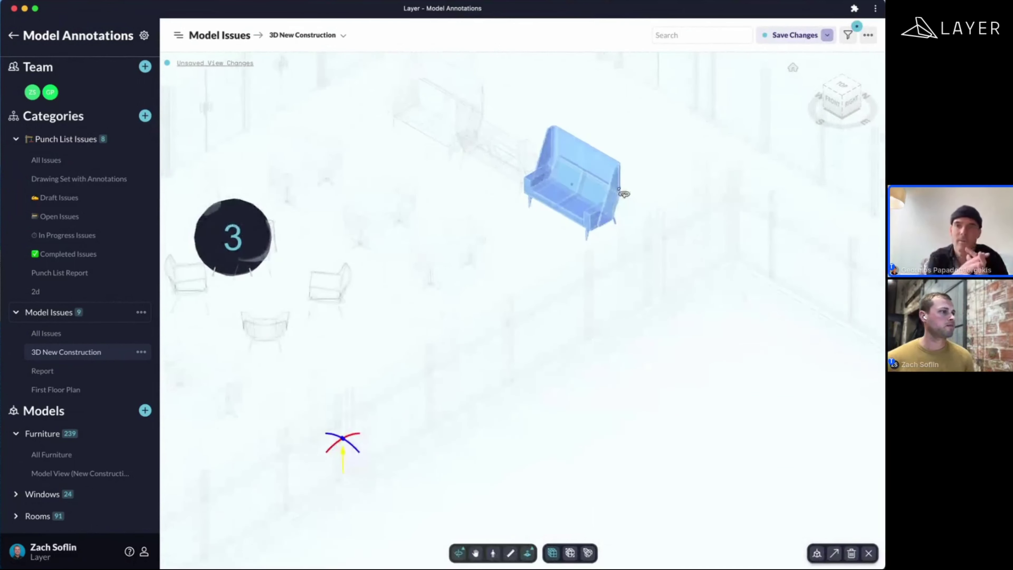
- Narrow the Model Issues Status filter to Open only and view the filtered elements across the whole floor
left_click(847, 35)
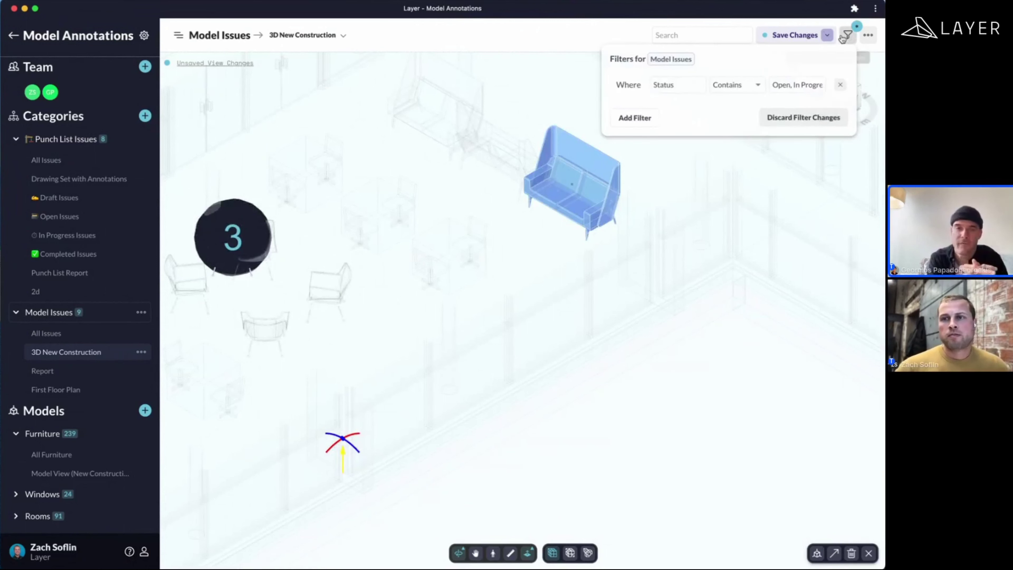
left_click(813, 85)
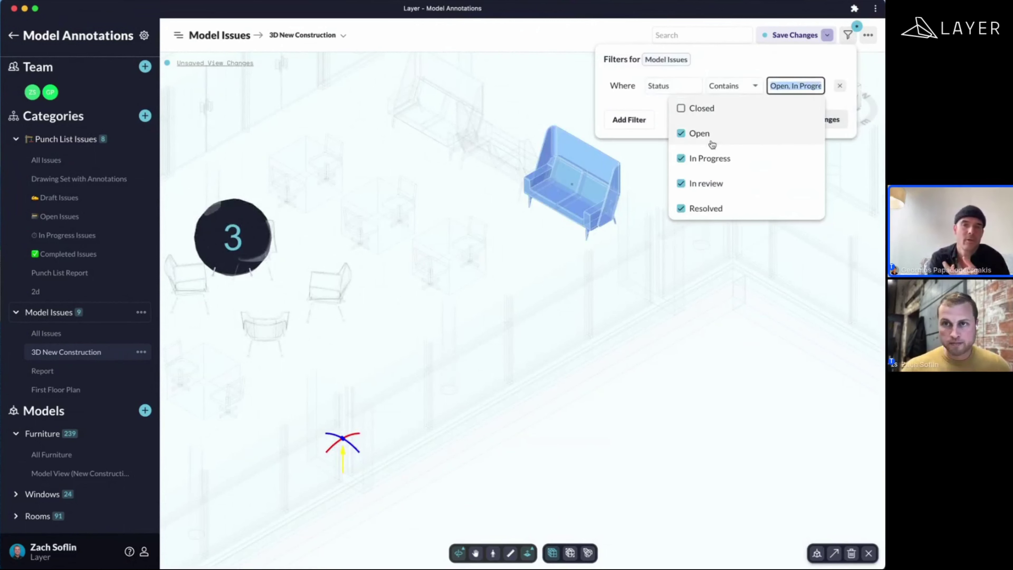
left_click(680, 133)
left_click(682, 159)
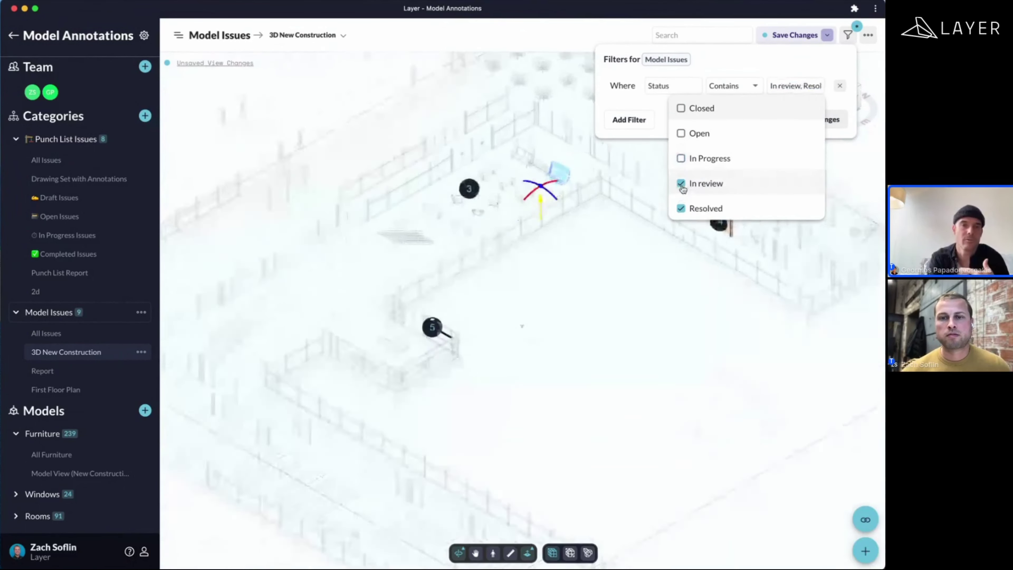
left_click(681, 208)
left_click(682, 184)
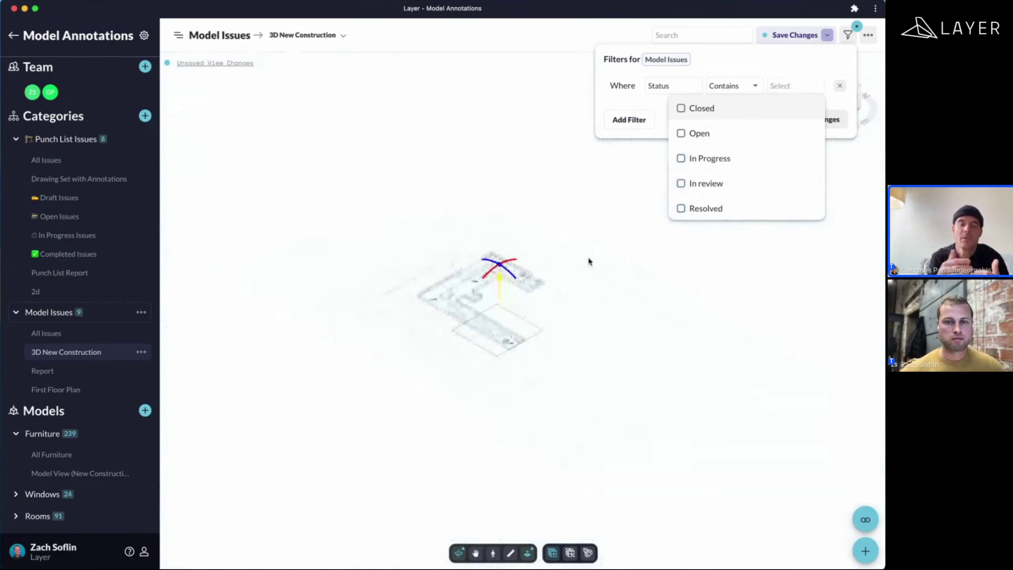
left_click(681, 132)
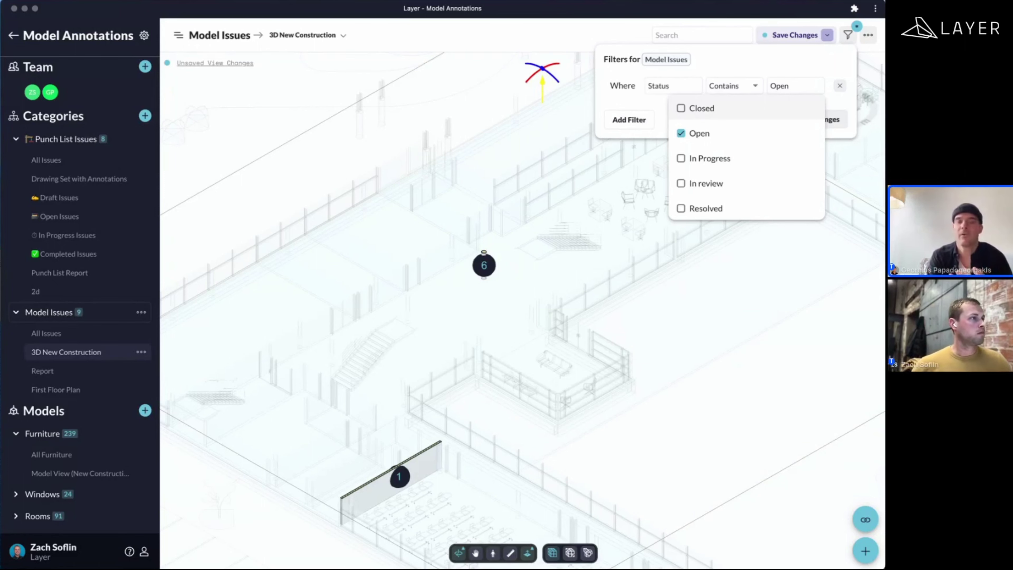
left_click(550, 271)
scroll(551, 272, "down", 5)
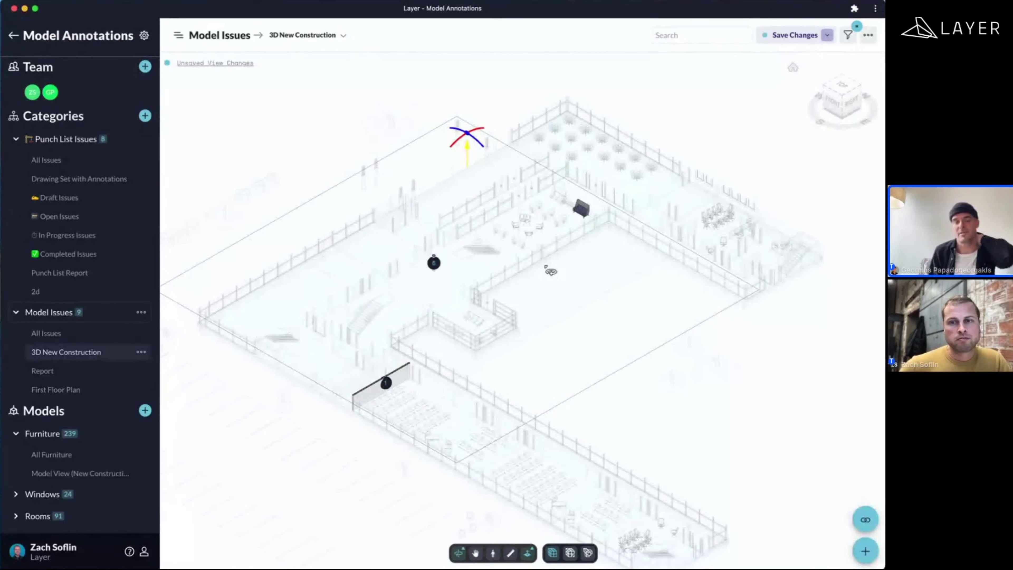
- Remove the Status filter from the Model Issues view
left_click(847, 35)
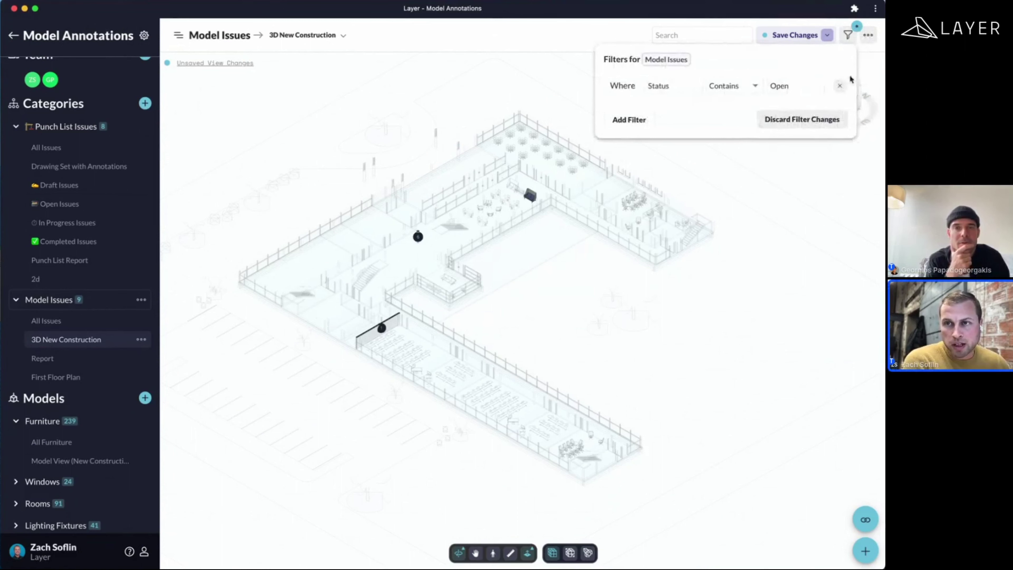
left_click(839, 87)
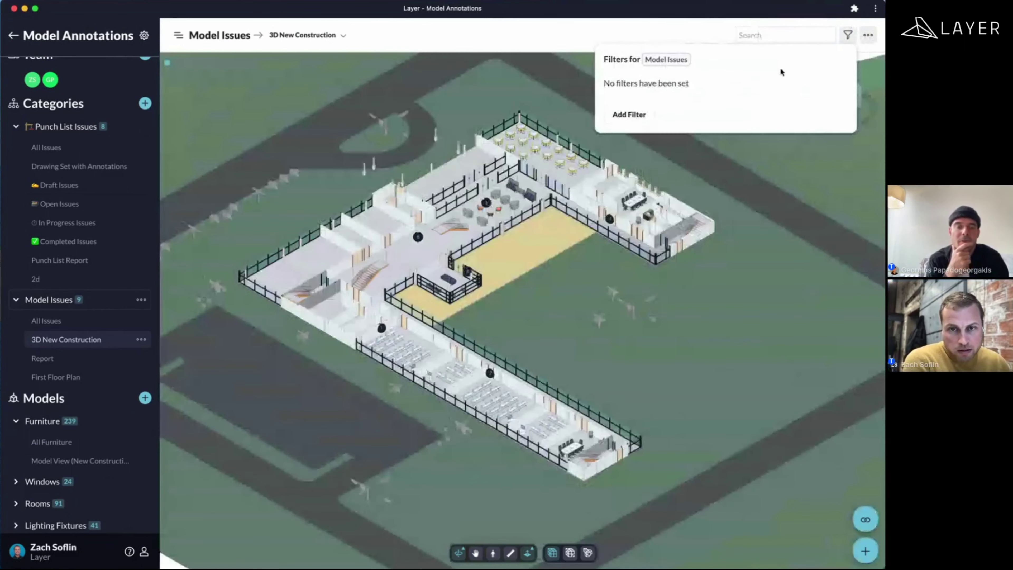
key("Escape")
- Select the issue 6 marker on the column in the open hall
scroll(417, 236, "up", 10)
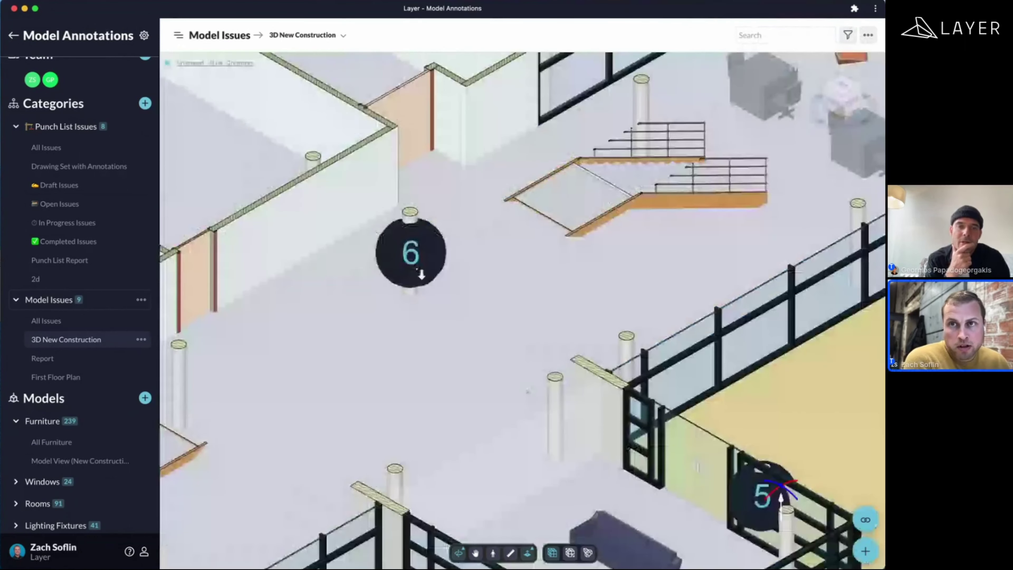
left_click(415, 263)
key("Escape")
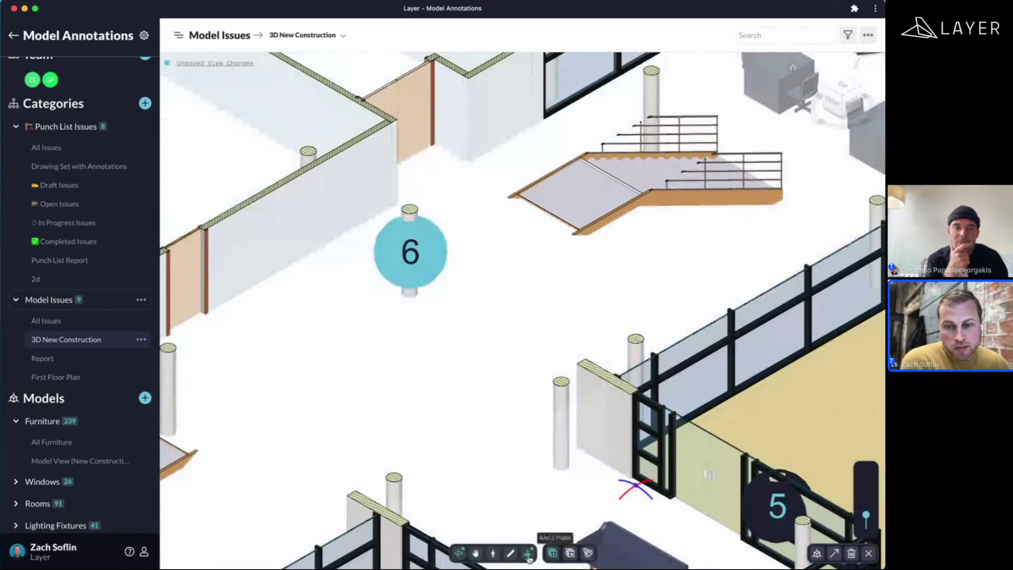
- Raise the Z section plane to cut the building open at second-floor level and save the view changes
scroll(466, 293, "down", 5)
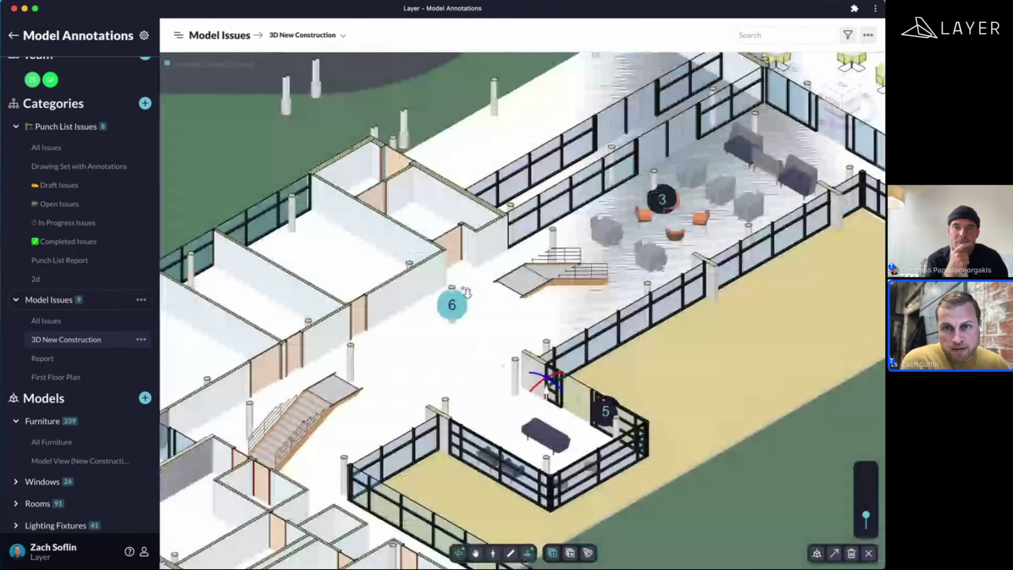
scroll(441, 236, "down", 5)
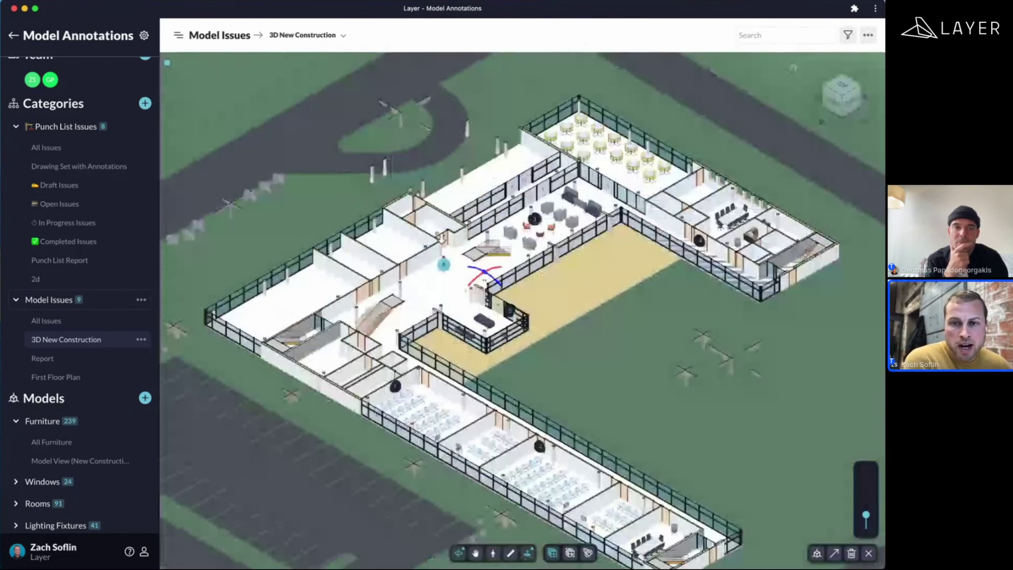
scroll(442, 238, "down", 3)
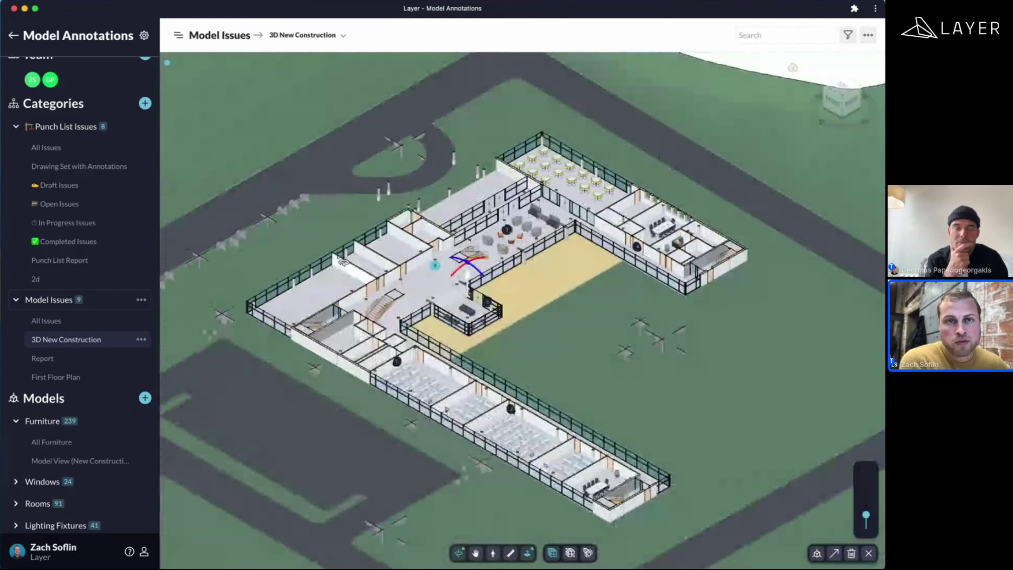
scroll(466, 275, "up", 3)
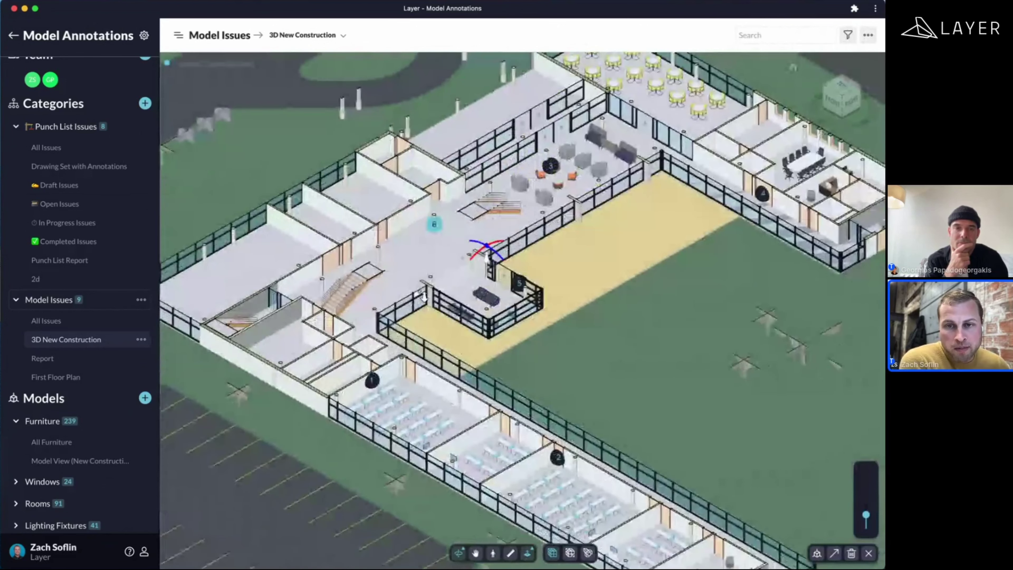
scroll(424, 295, "down", 3)
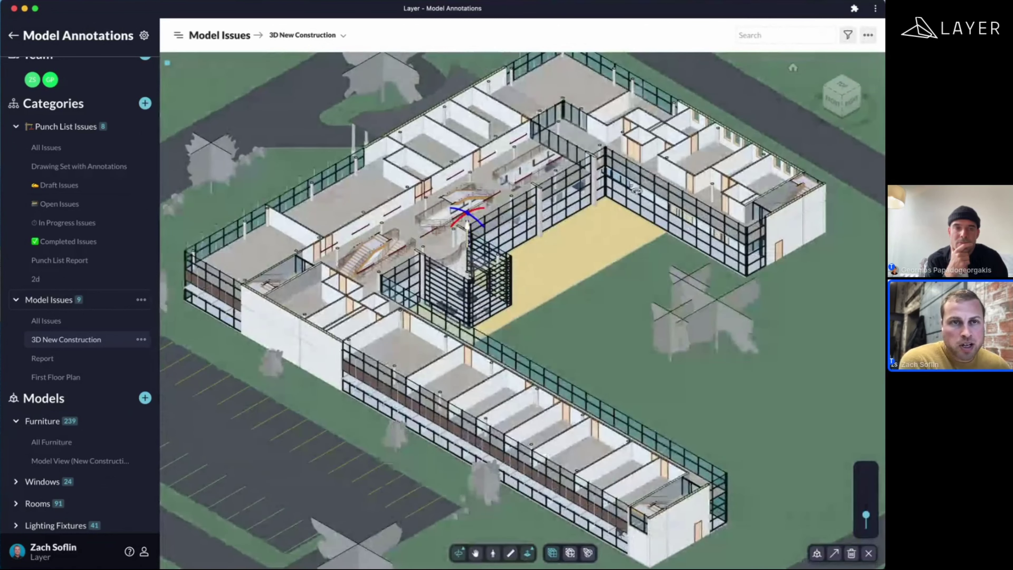
scroll(636, 191, "up", 2)
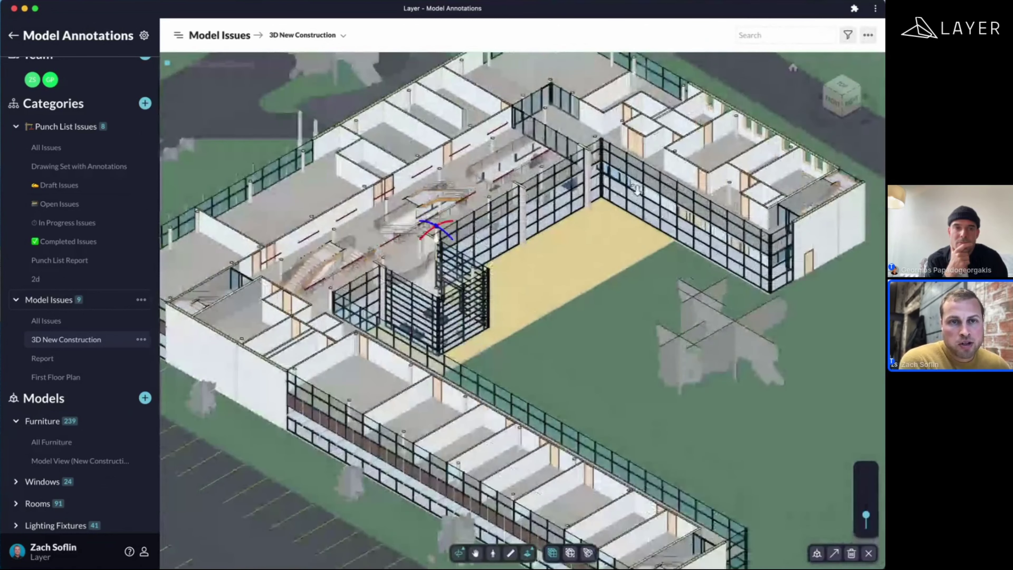
scroll(637, 191, "up", 1)
left_click(167, 63)
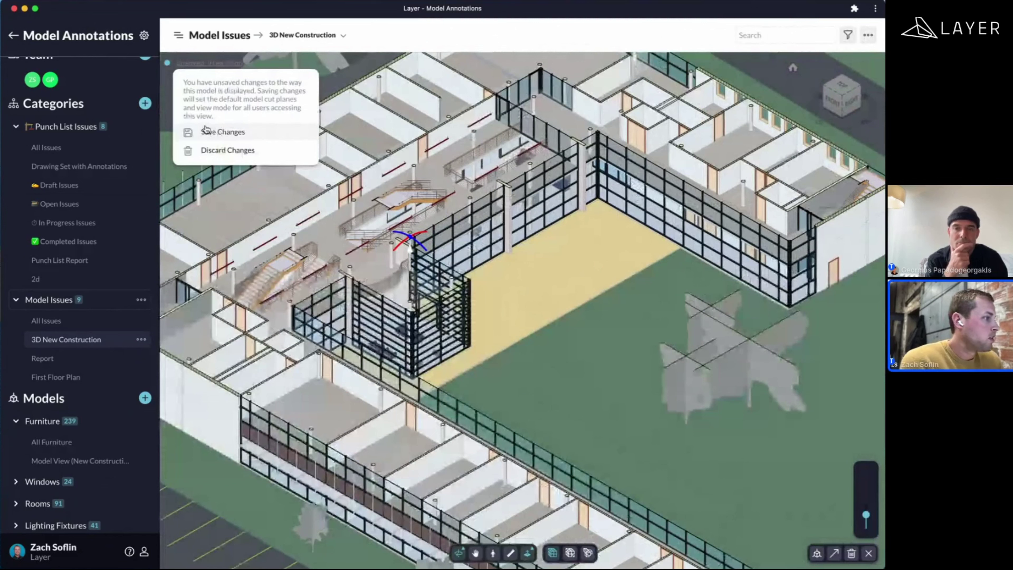
left_click(214, 135)
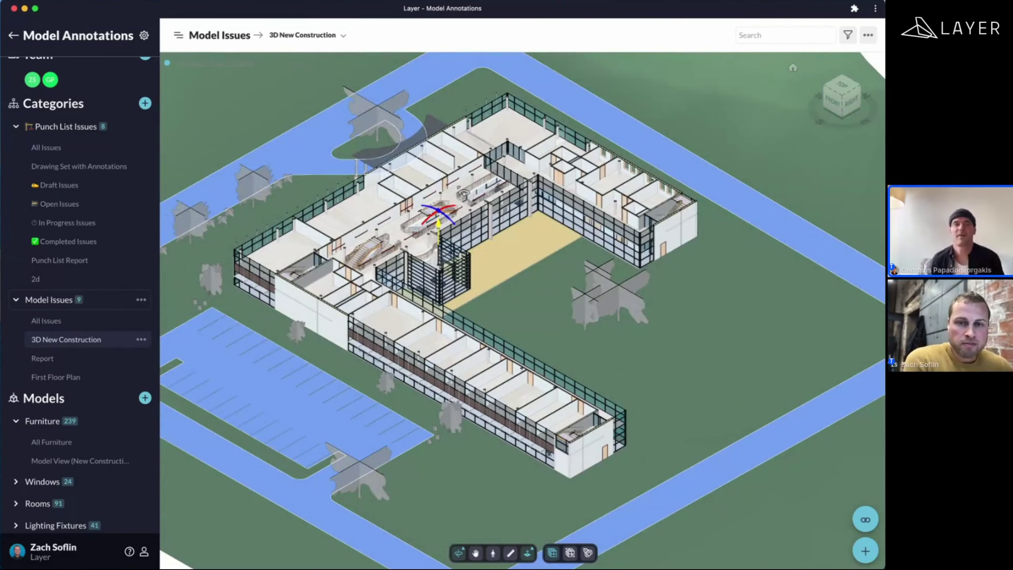